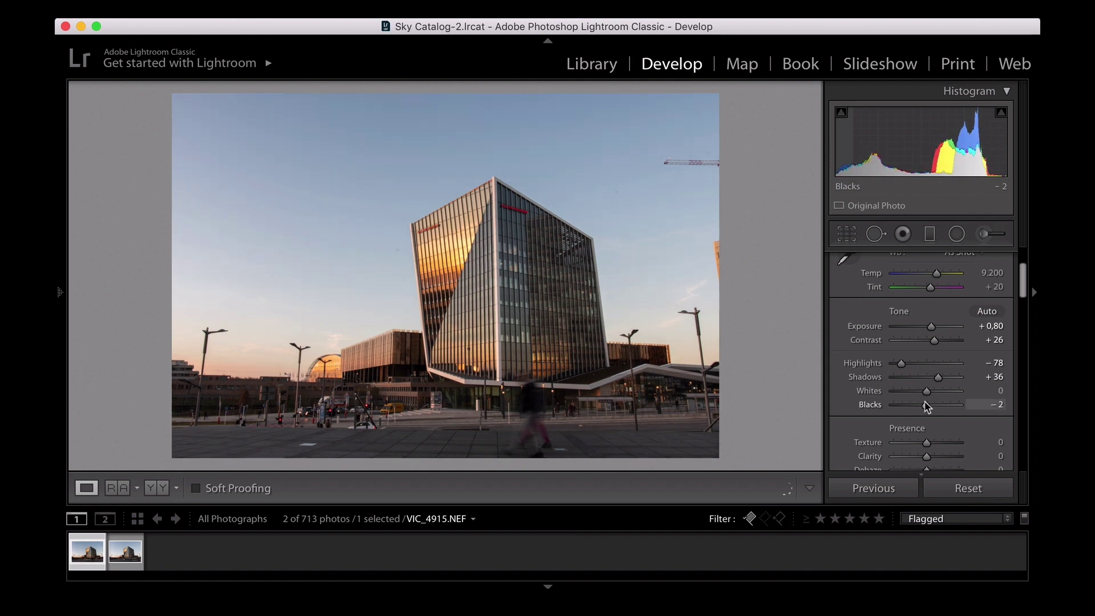
- Set the photo's Blacks to +18, Texture to +22 and Clarity to +11
drag(926, 443, 933, 444)
scroll(929, 370, down, 5)
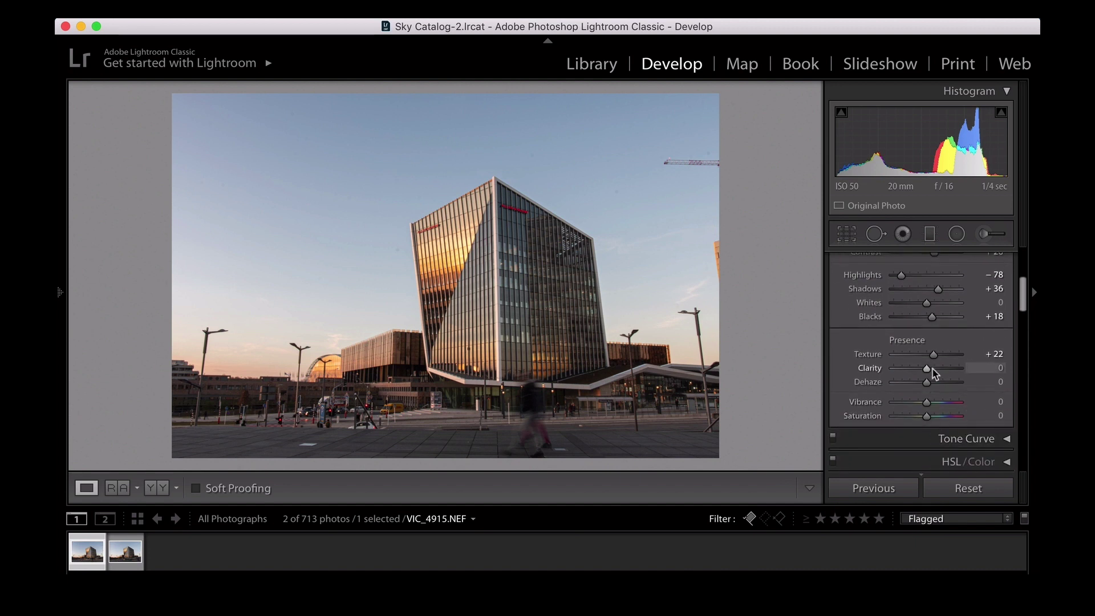
drag(927, 368, 932, 372)
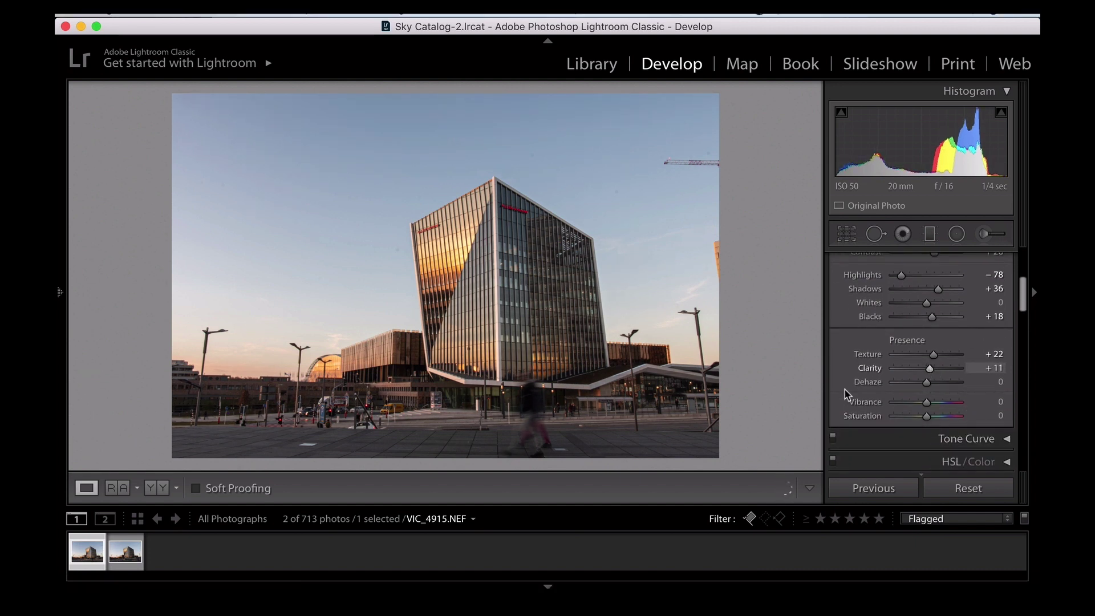
- Enable Remove Chromatic Aberration and Enable Profile Corrections for VIC_4915.NEF
scroll(846, 393, down, 15)
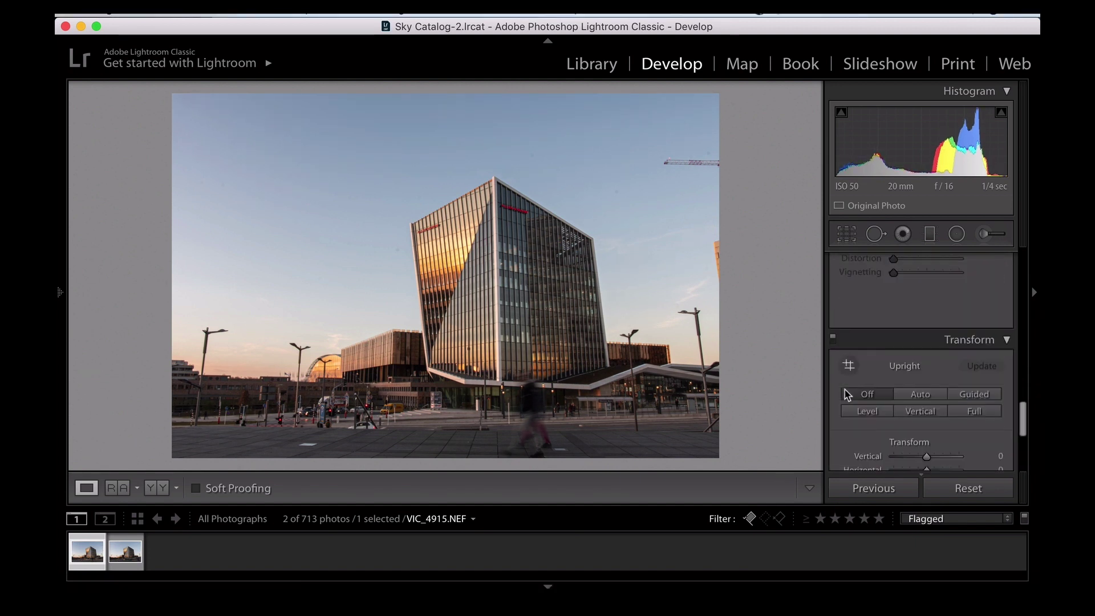
scroll(846, 394, down, 8)
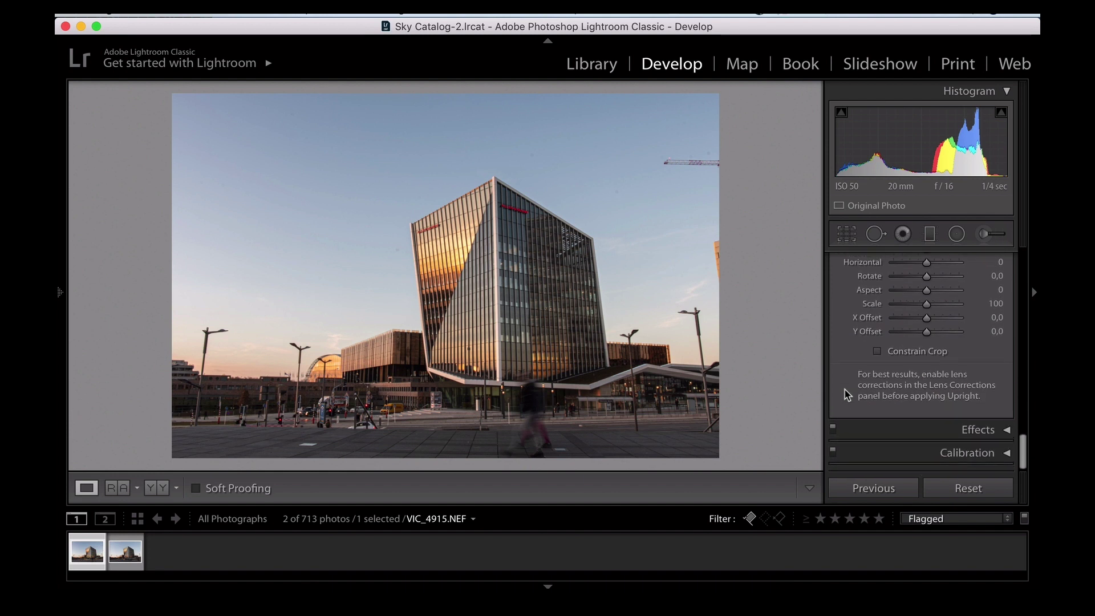
scroll(904, 412, up, 8)
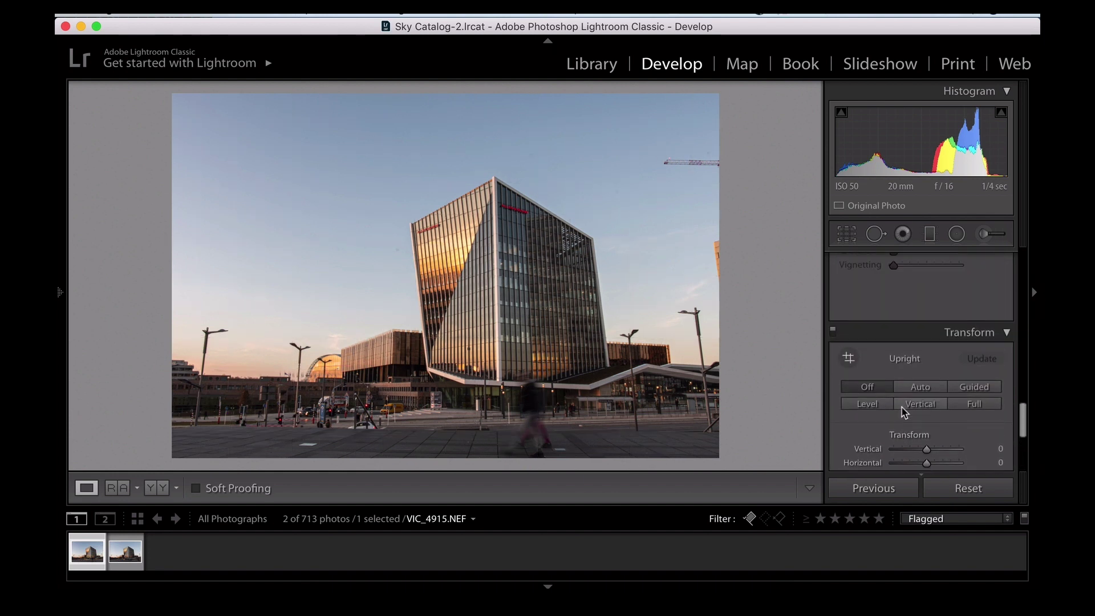
click(972, 336)
scroll(984, 342, up, 5)
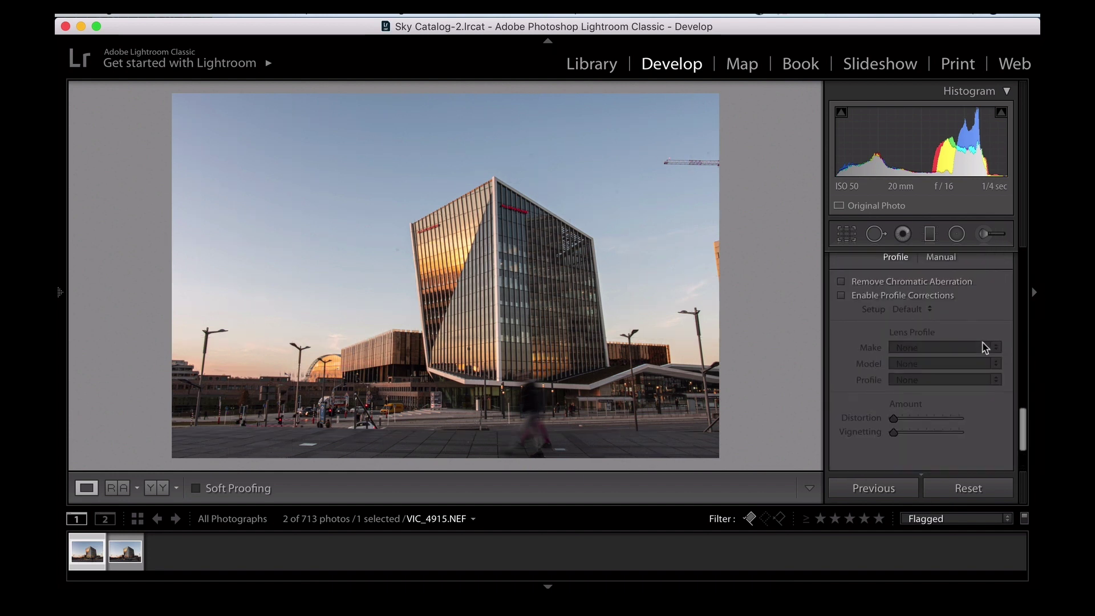
scroll(980, 336, up, 1)
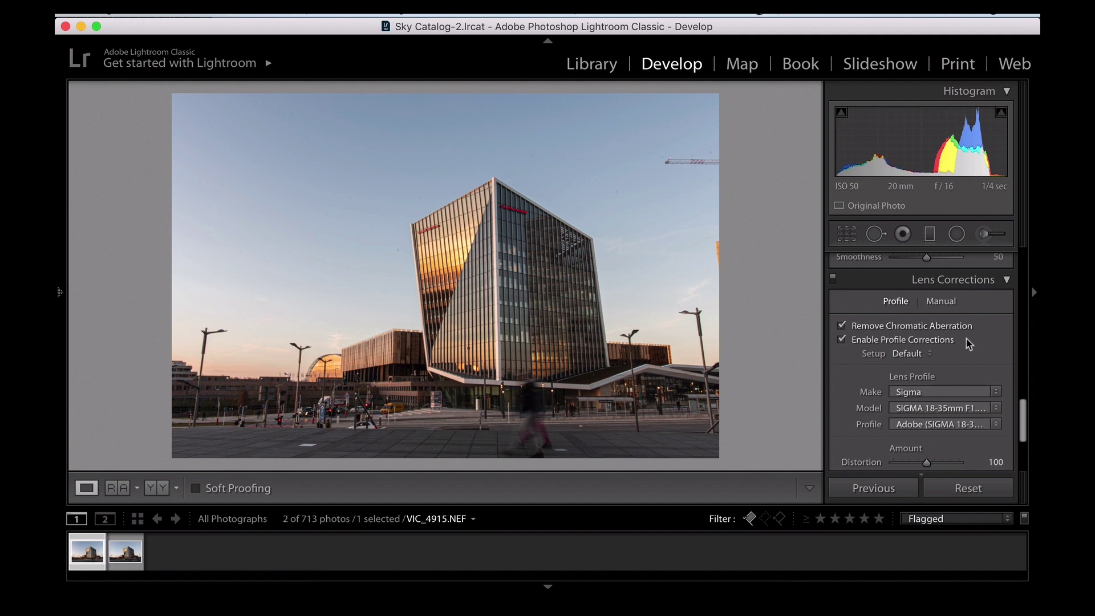
- Apply the develop settings of VIC_4915.NEF to VIC_4920.NEF as the previous photo's settings
scroll(910, 325, up, 10)
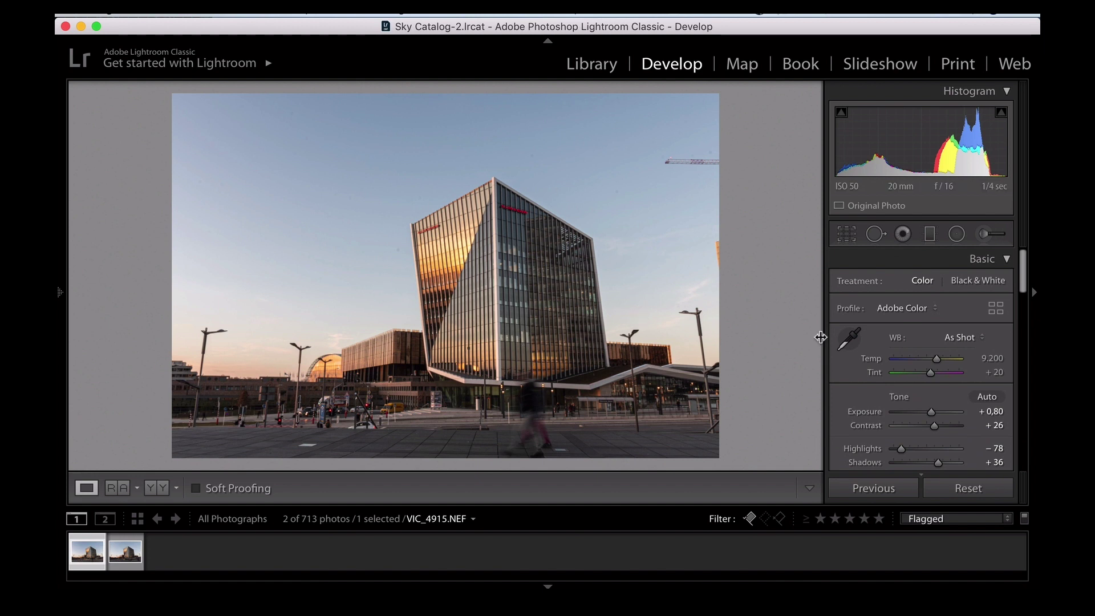
click(136, 558)
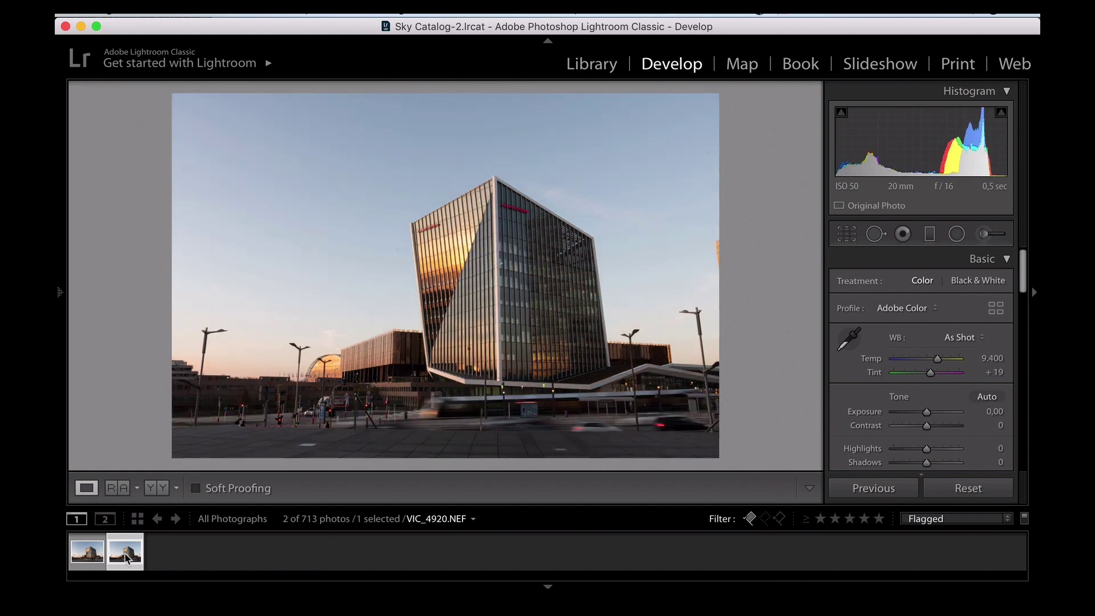
click(86, 559)
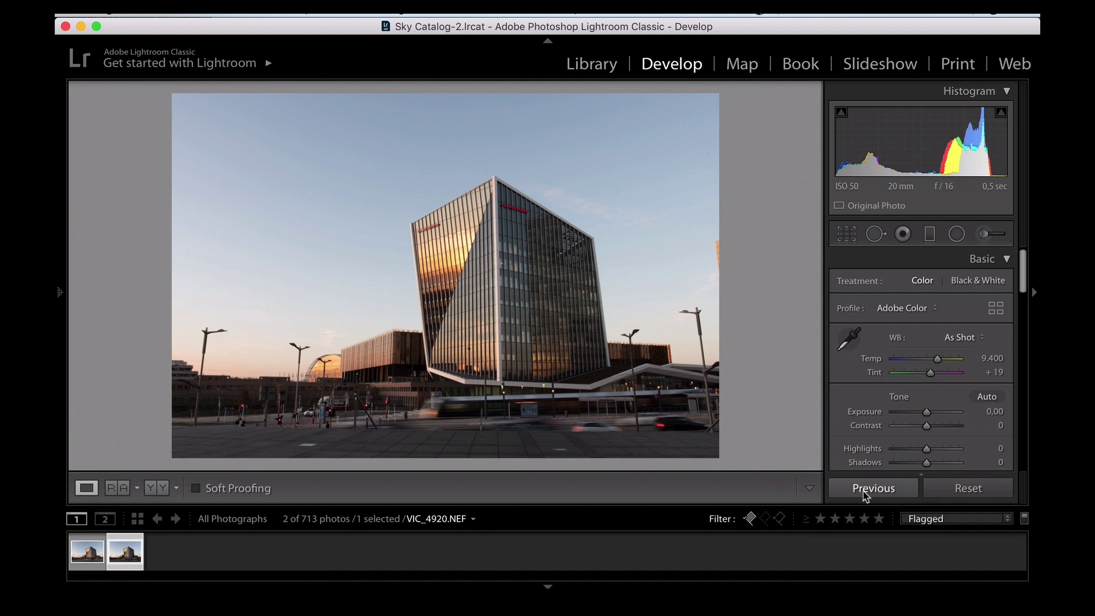
click(885, 491)
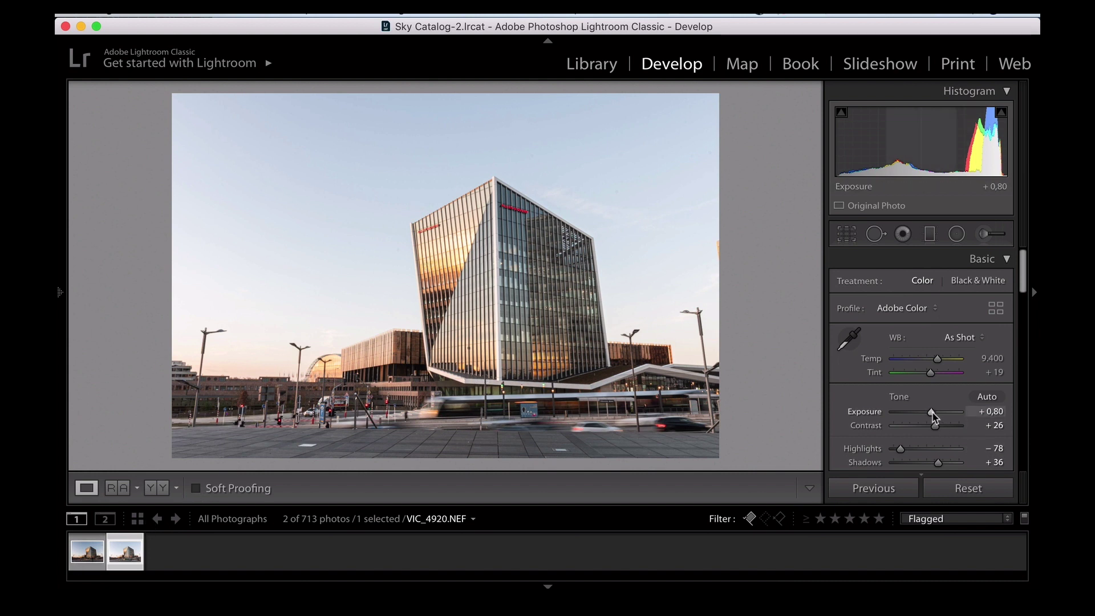
- Lower the Exposure of VIC_4920.NEF to 0,00 to match the brightness of VIC_4915.NEF
drag(932, 413, 926, 411)
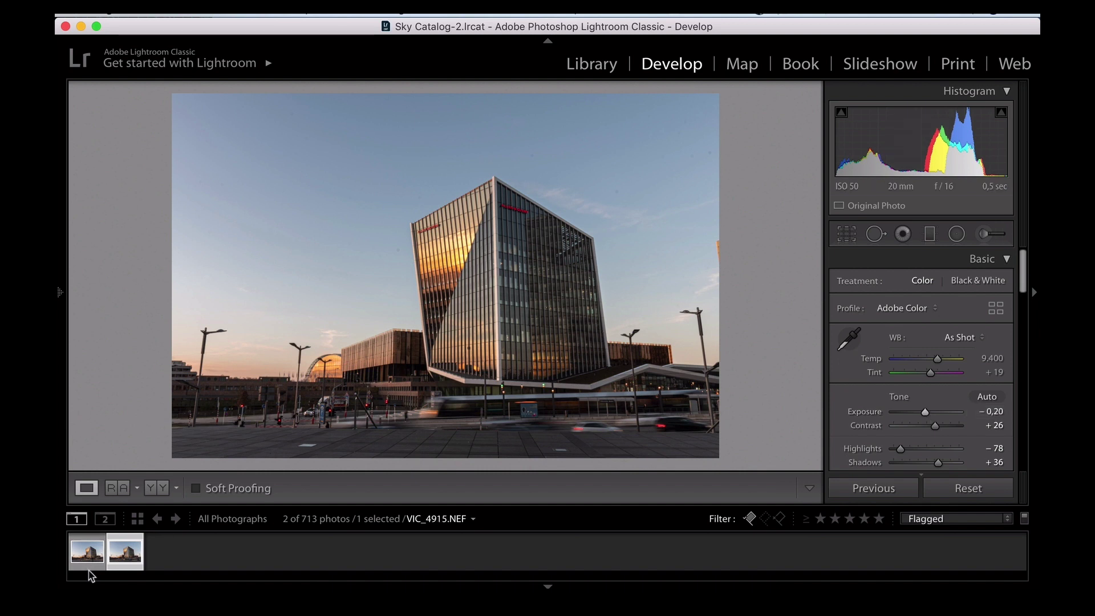
click(90, 551)
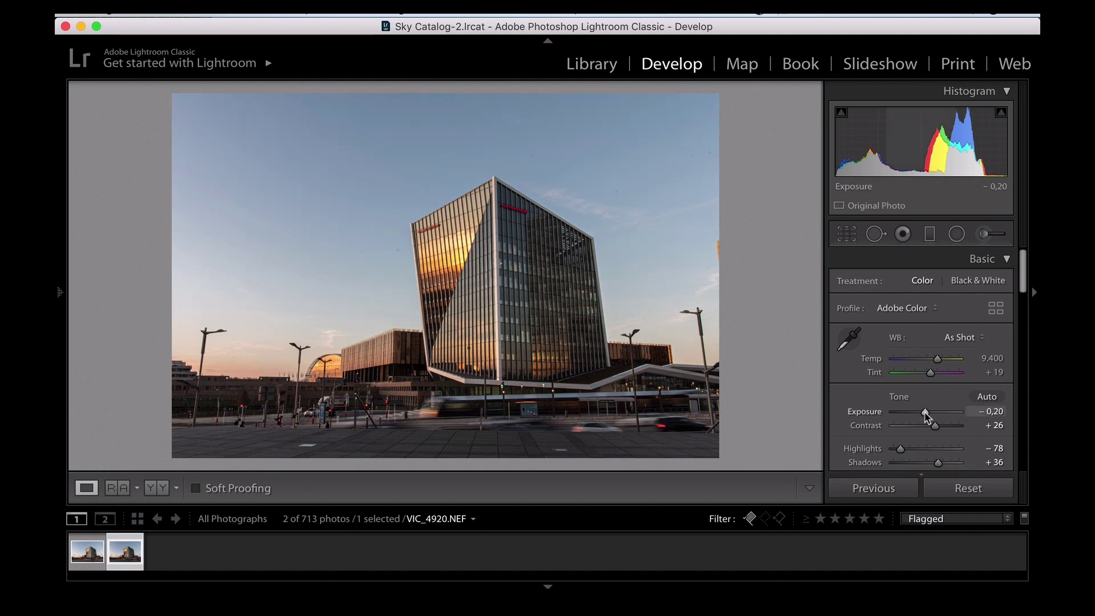
drag(927, 415, 928, 416)
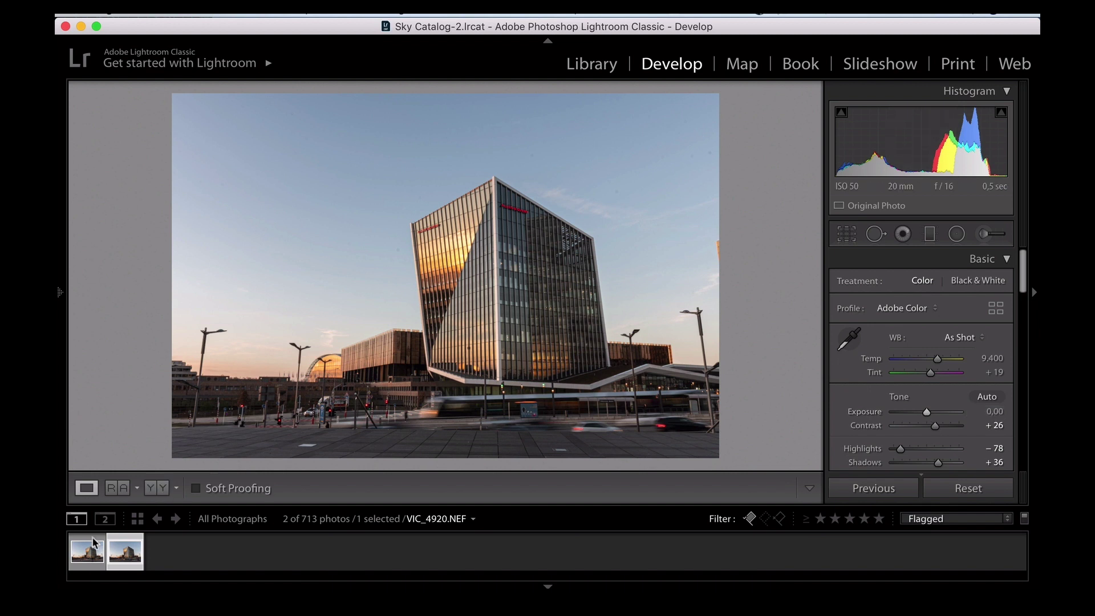
- Compare VIC_4920.NEF side by side with VIC_4915.NEF as the reference photo, and return to the single-photo view
click(122, 488)
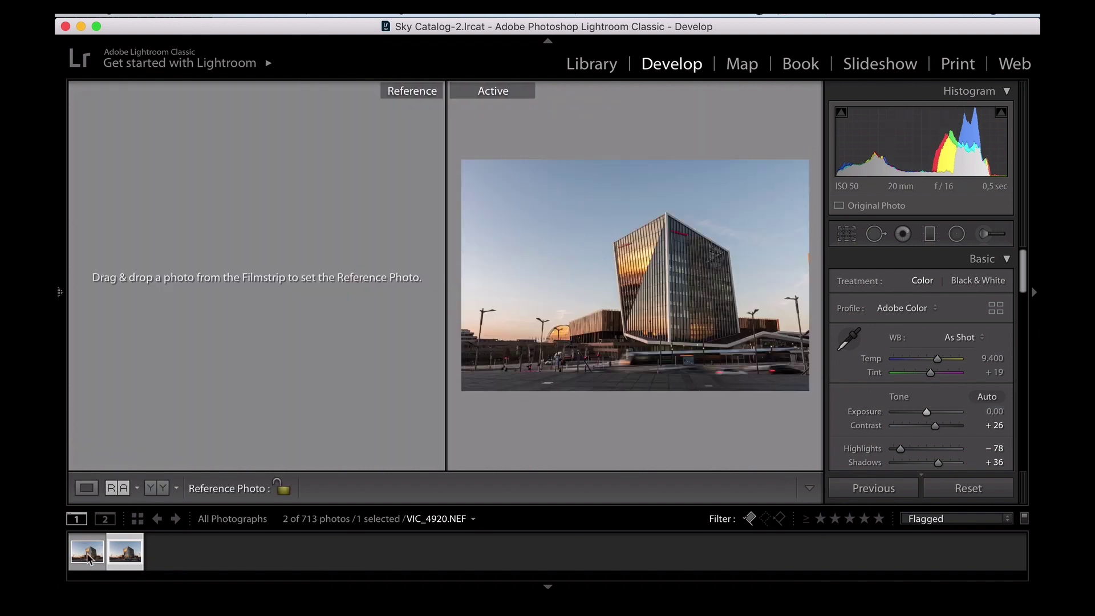
drag(120, 431, 157, 269)
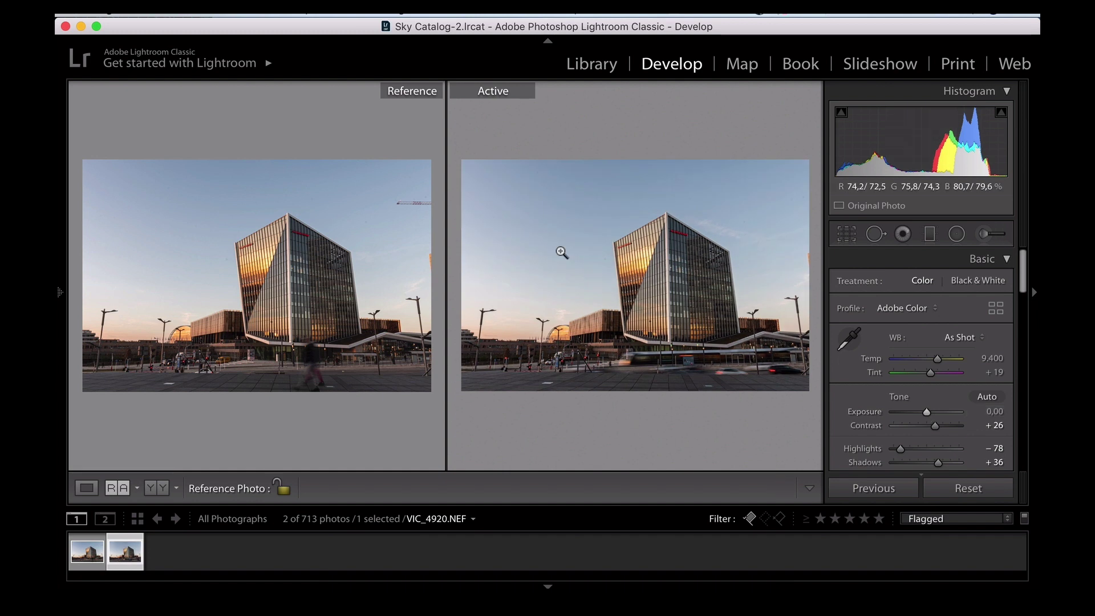
click(86, 488)
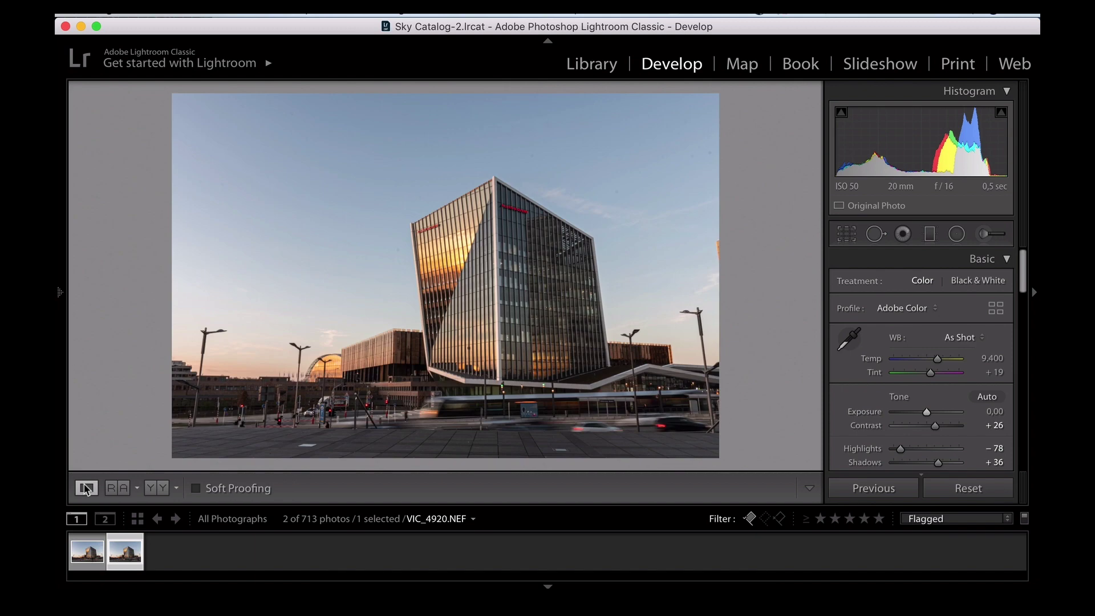
- Select both VIC_4915.NEF and VIC_4920.NEF and open them together as layers in Photoshop
click(87, 538)
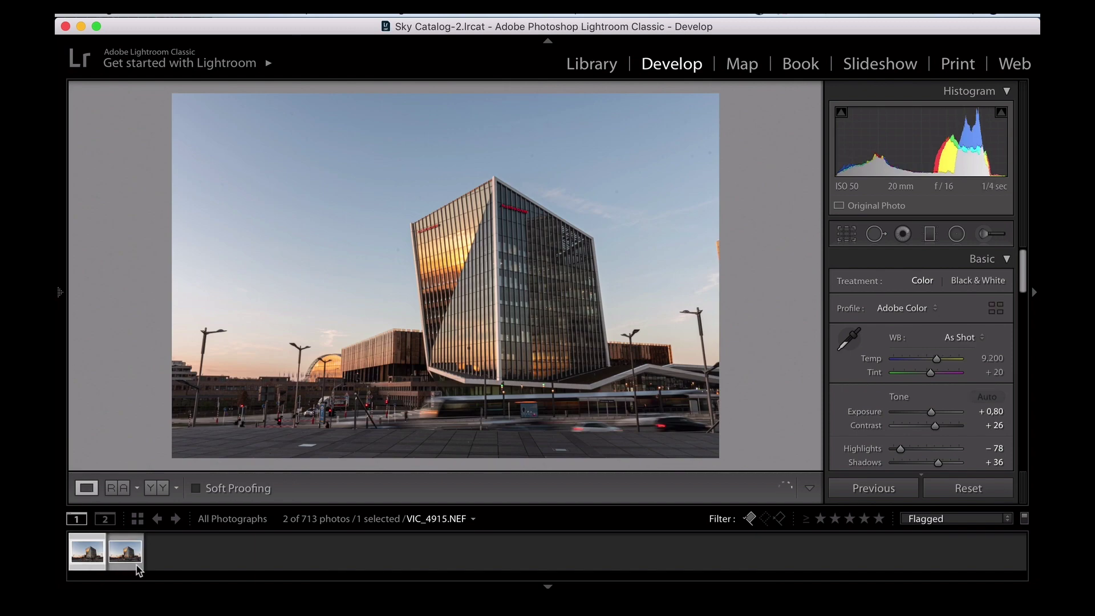
shift+click(121, 556)
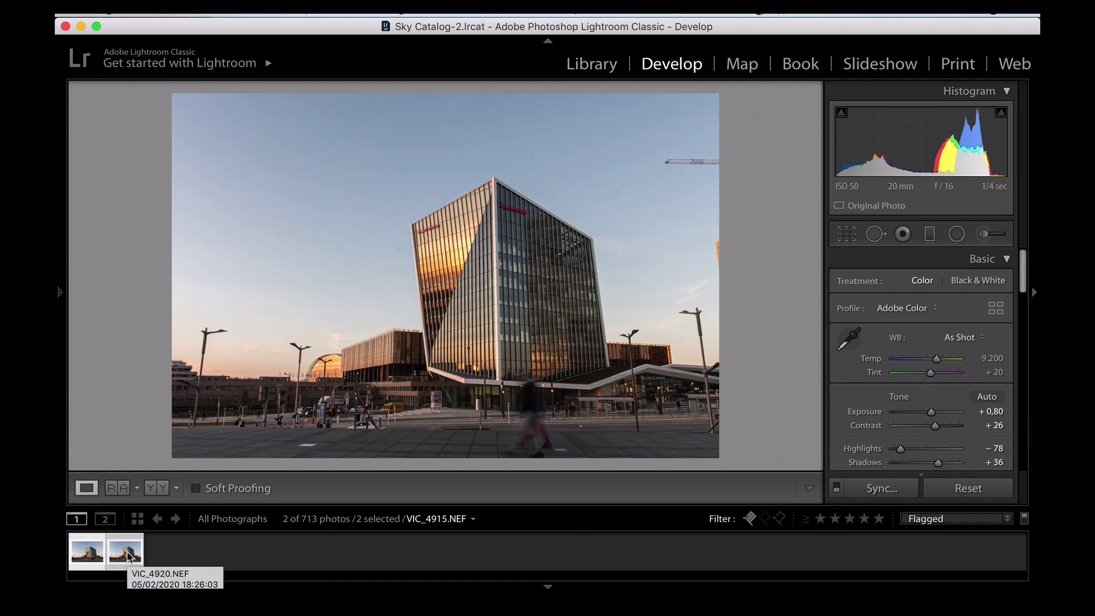
right_click(128, 556)
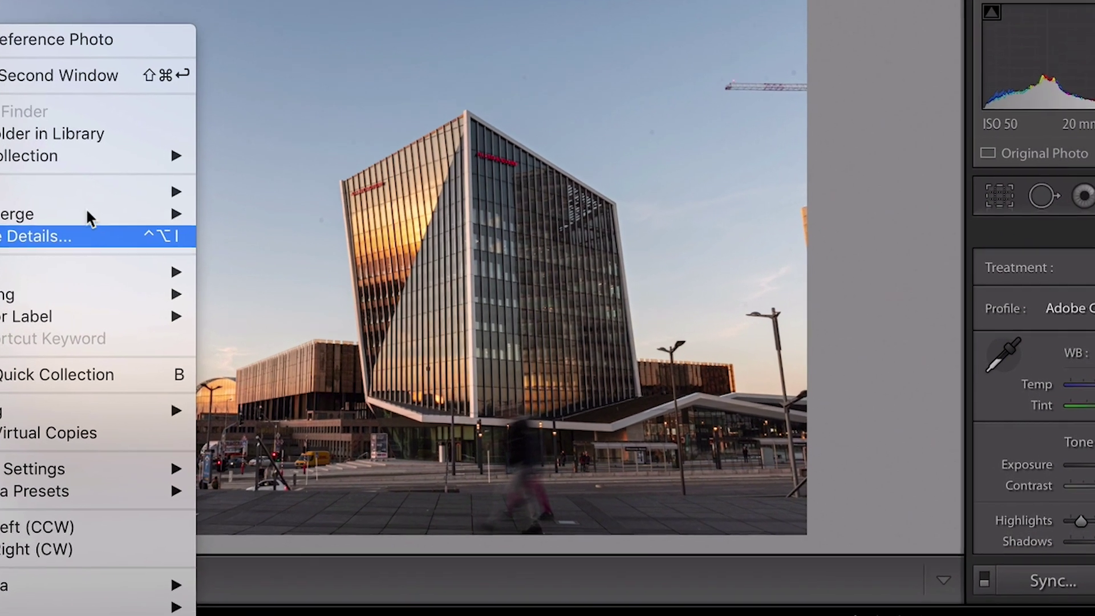
mouse_move(95, 191)
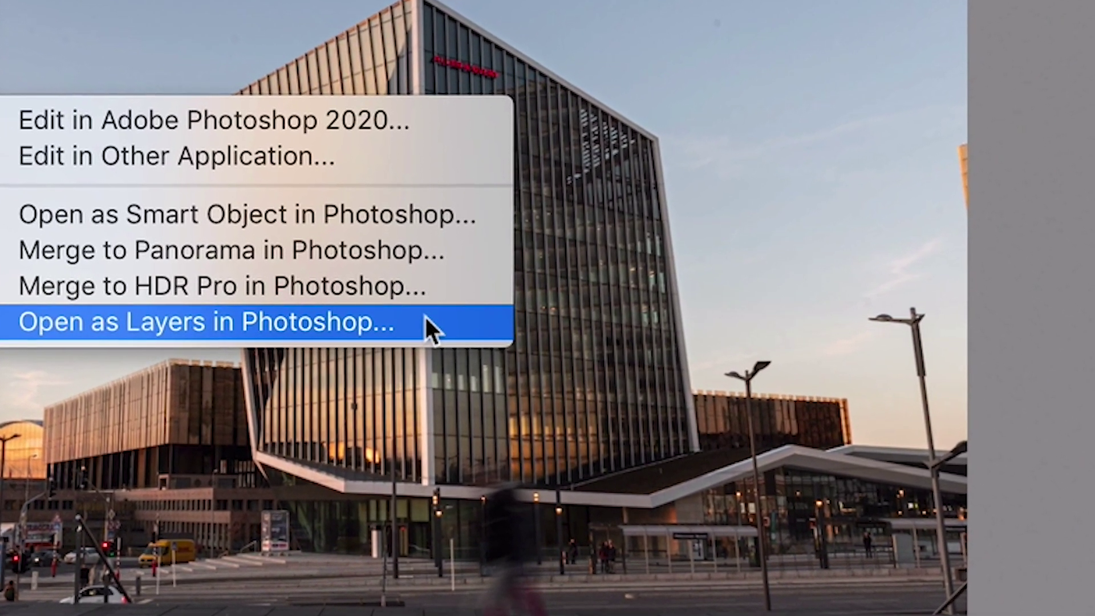
click(427, 321)
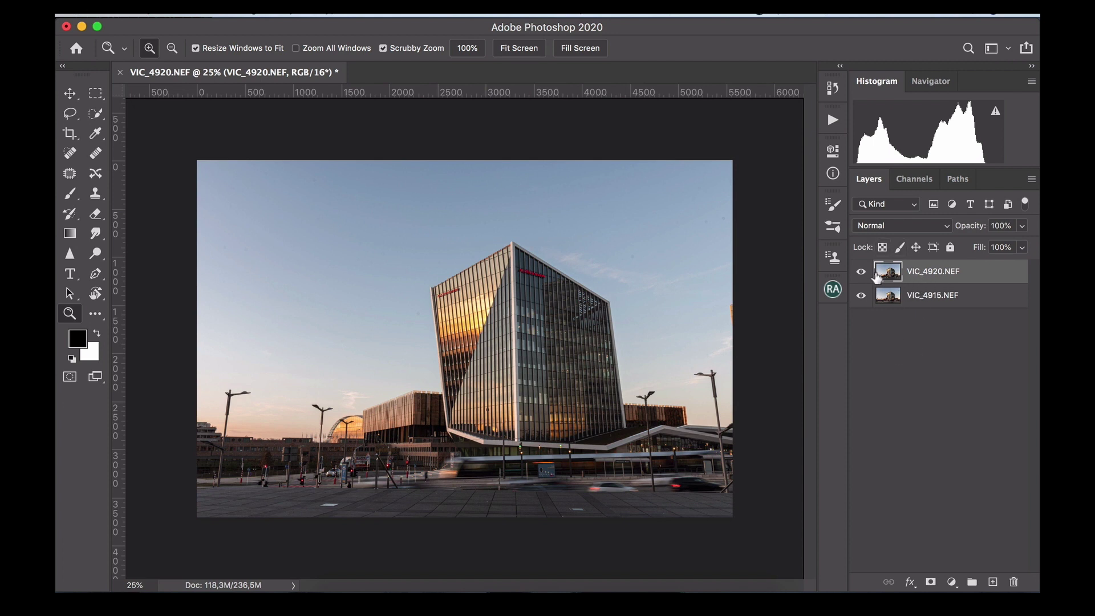
- Toggle the visibility of the VIC_4920.NEF layer repeatedly to compare the two exposures
click(861, 273)
click(861, 272)
click(861, 272)
click(861, 272)
click(862, 273)
click(861, 272)
- Add a layer mask to VIC_4920.NEF and paint it black with a 300 px brush to reveal the walking pedestrian
click(931, 583)
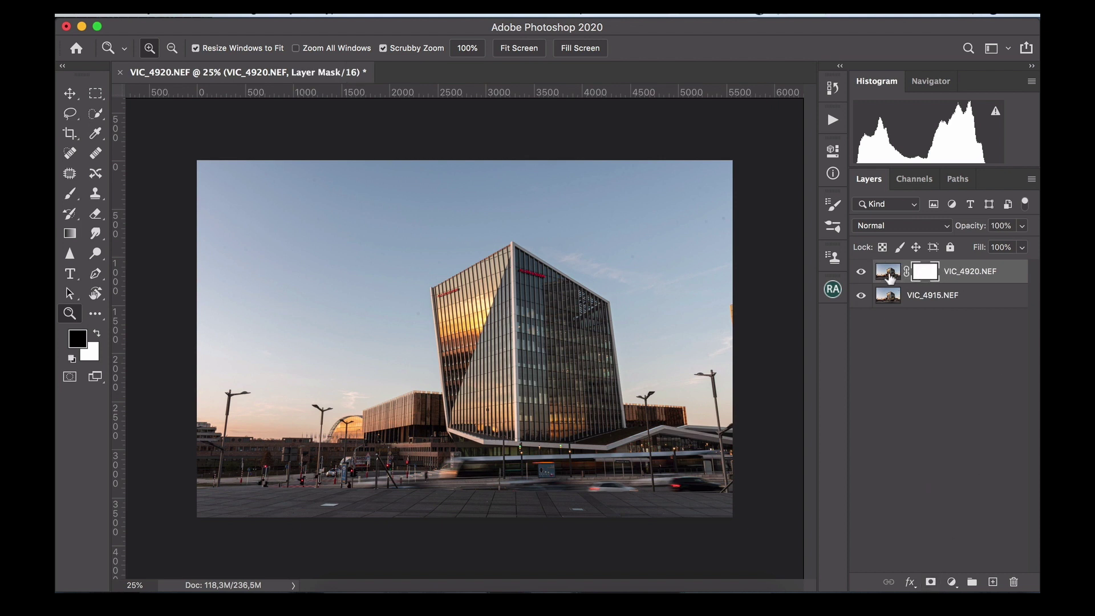
key(b)
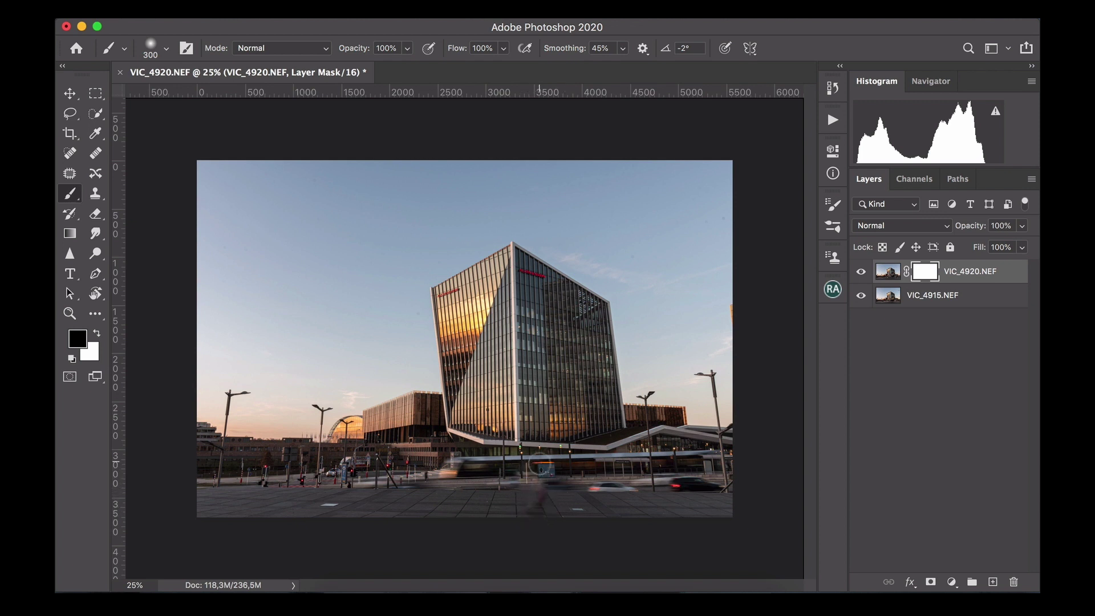
mouse_move(557, 523)
mouse_down()
mouse_move(541, 435)
mouse_move(565, 513)
mouse_move(563, 494)
mouse_move(545, 465)
mouse_move(560, 522)
mouse_move(535, 441)
mouse_up()
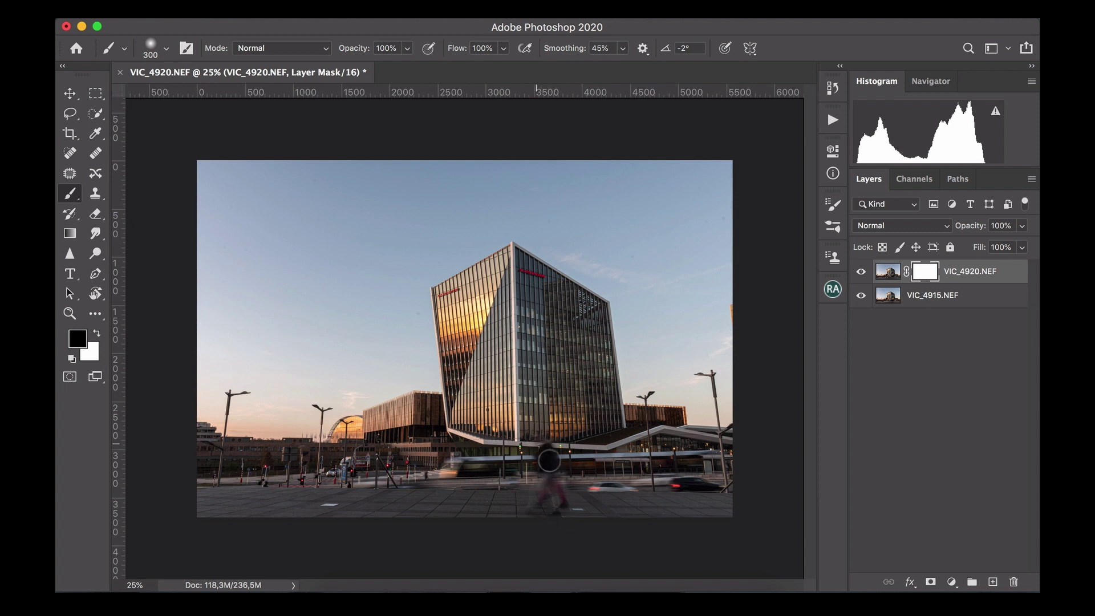
drag(567, 518, 573, 489)
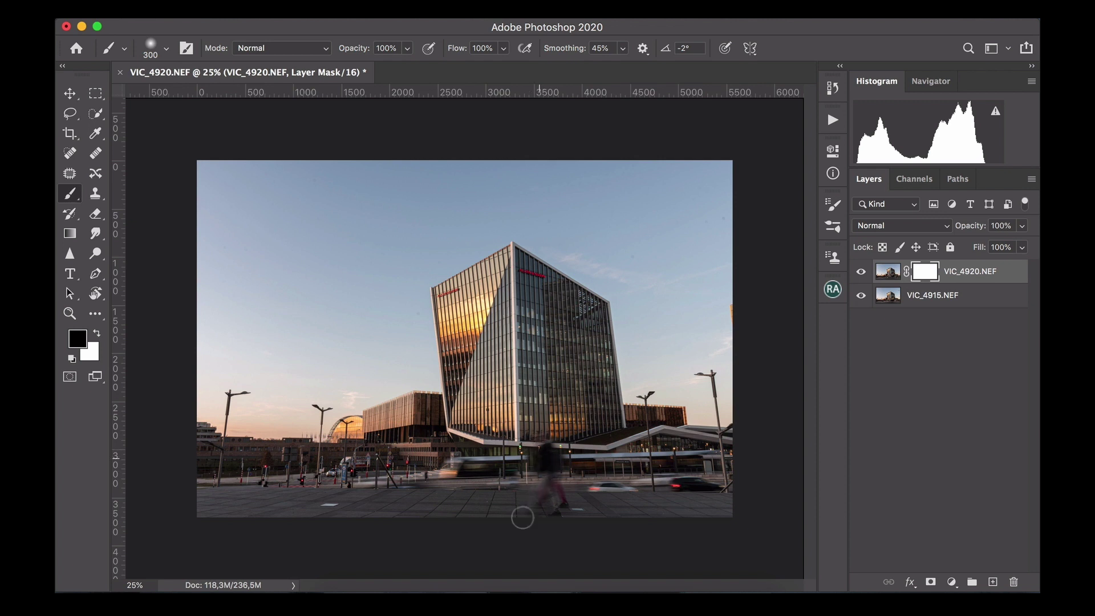
mouse_move(522, 517)
mouse_down()
mouse_move(544, 523)
mouse_move(563, 515)
mouse_move(552, 462)
mouse_up()
drag(561, 508, 539, 449)
mouse_move(562, 511)
mouse_down()
mouse_move(575, 427)
mouse_move(527, 486)
mouse_move(507, 474)
mouse_up()
- Paint white on the VIC_4920.NEF mask with a 90 px brush to restore the tram and traffic blur left of the pedestrian
scroll(469, 344, up, 5)
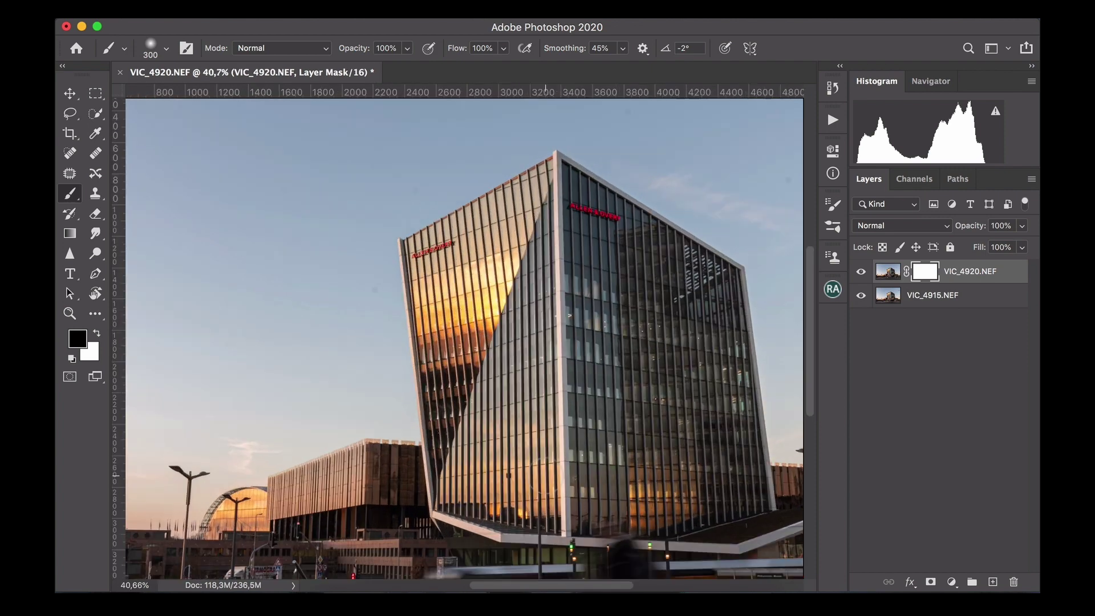
scroll(546, 479, down, 5)
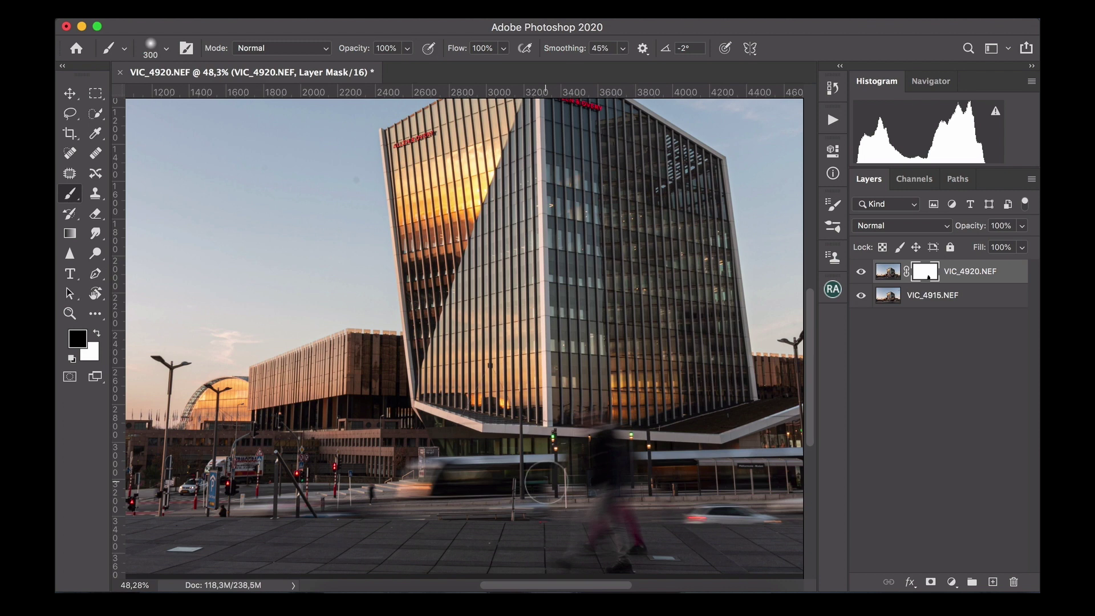
scroll(546, 483, down, 3)
scroll(547, 482, up, 6)
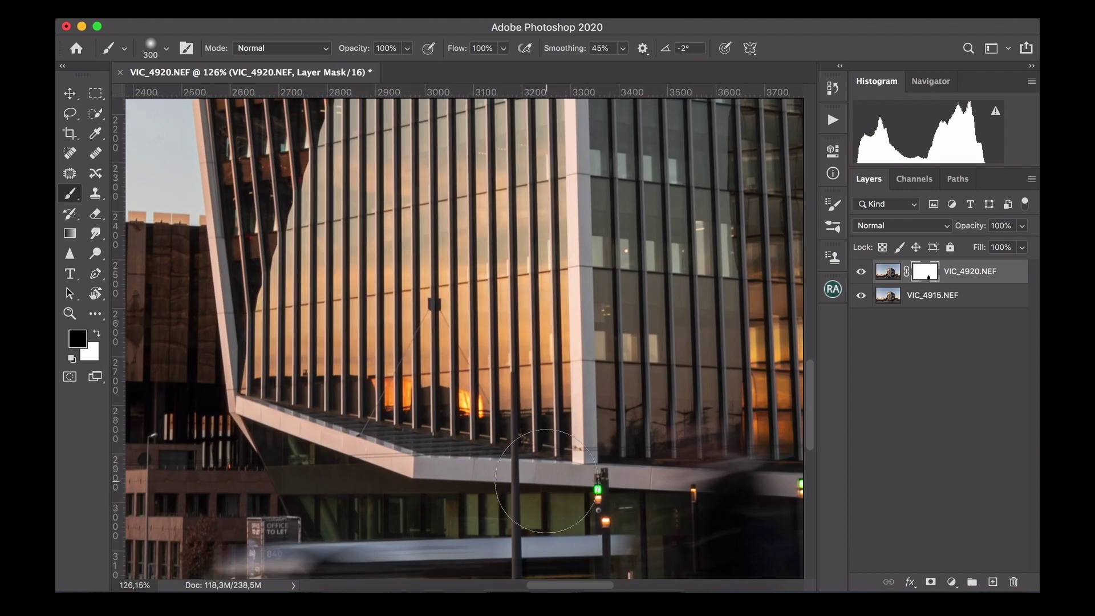
scroll(546, 482, down, 5)
scroll(547, 482, right, 3)
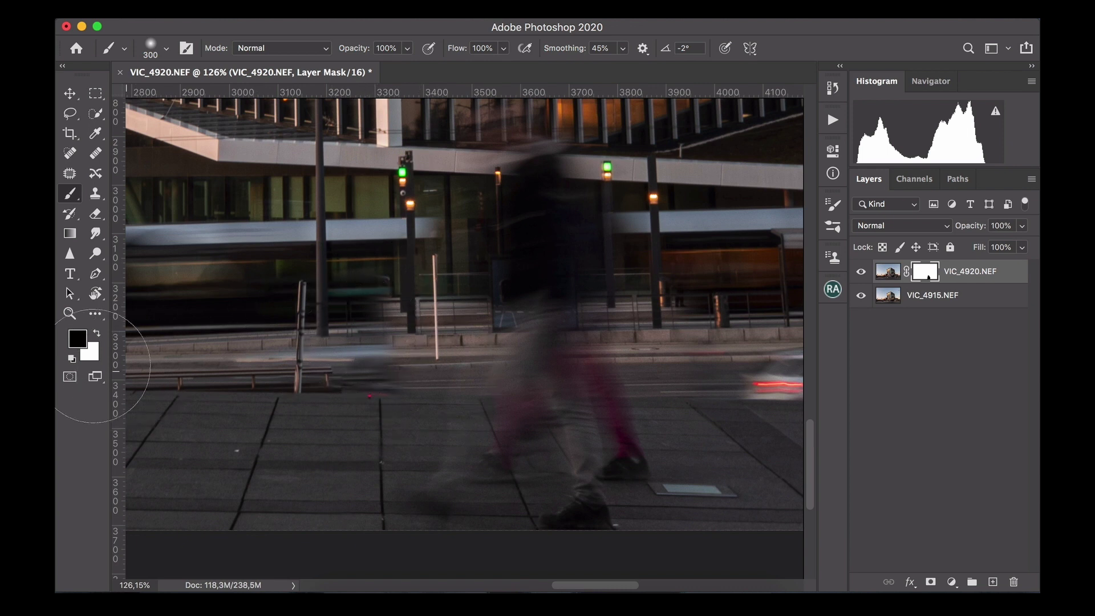
key(x)
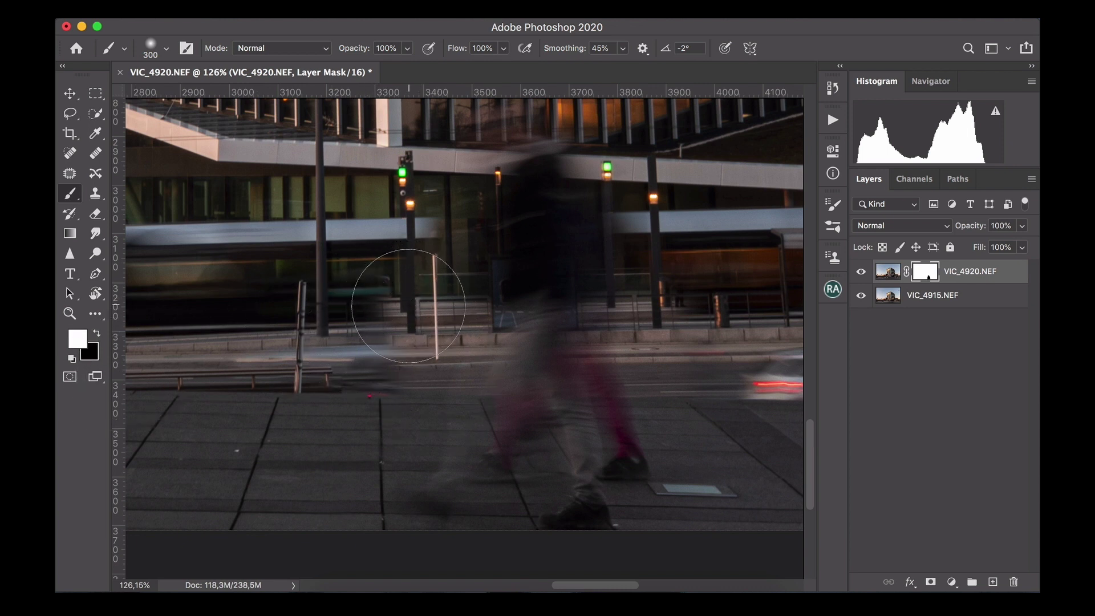
key(bracketleft)
key(bracketleft)
key(bracketleft)
key(bracketleft)
key(bracketleft)
key(bracketleft)
key(bracketleft)
key(bracketleft)
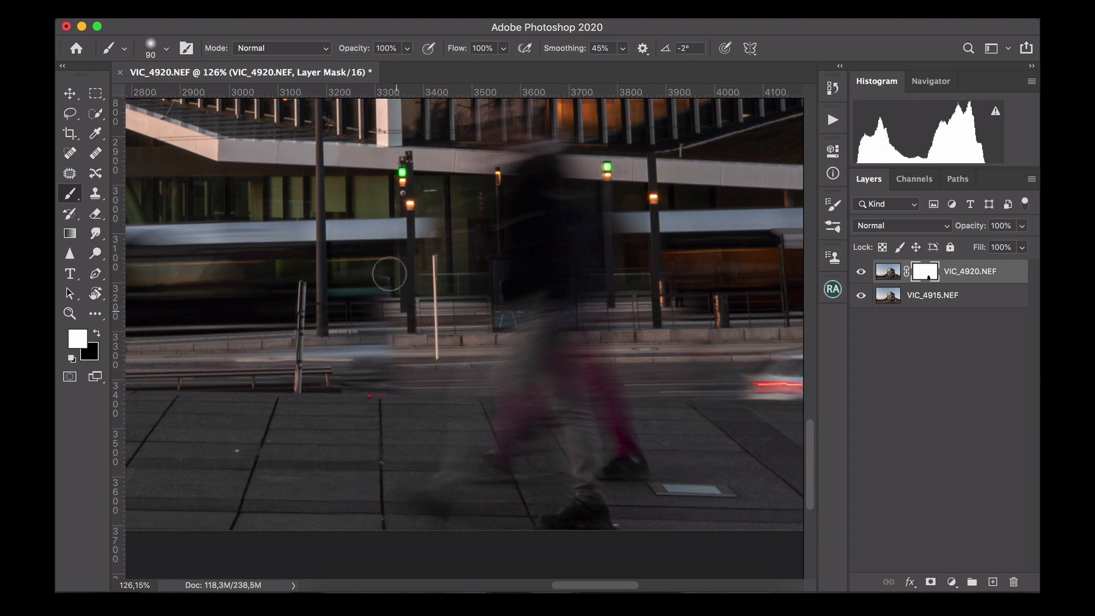
mouse_move(433, 233)
mouse_down()
mouse_move(480, 227)
mouse_move(388, 231)
mouse_up()
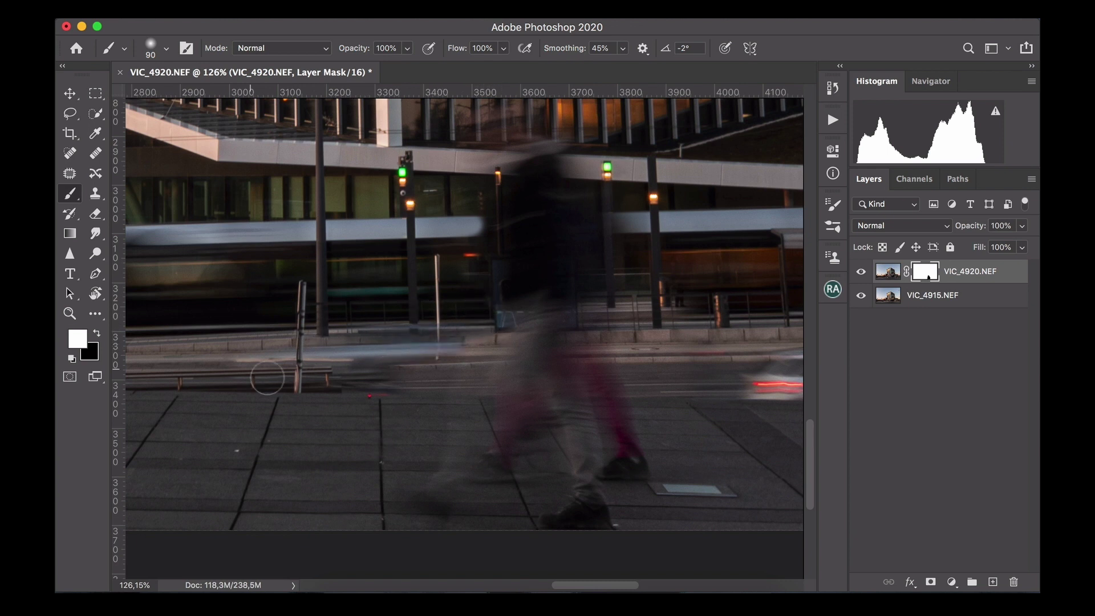
mouse_move(256, 379)
mouse_down()
mouse_move(488, 370)
mouse_move(289, 384)
mouse_up()
mouse_move(460, 371)
mouse_down()
mouse_move(206, 375)
mouse_move(409, 360)
mouse_move(305, 356)
mouse_move(490, 341)
mouse_up()
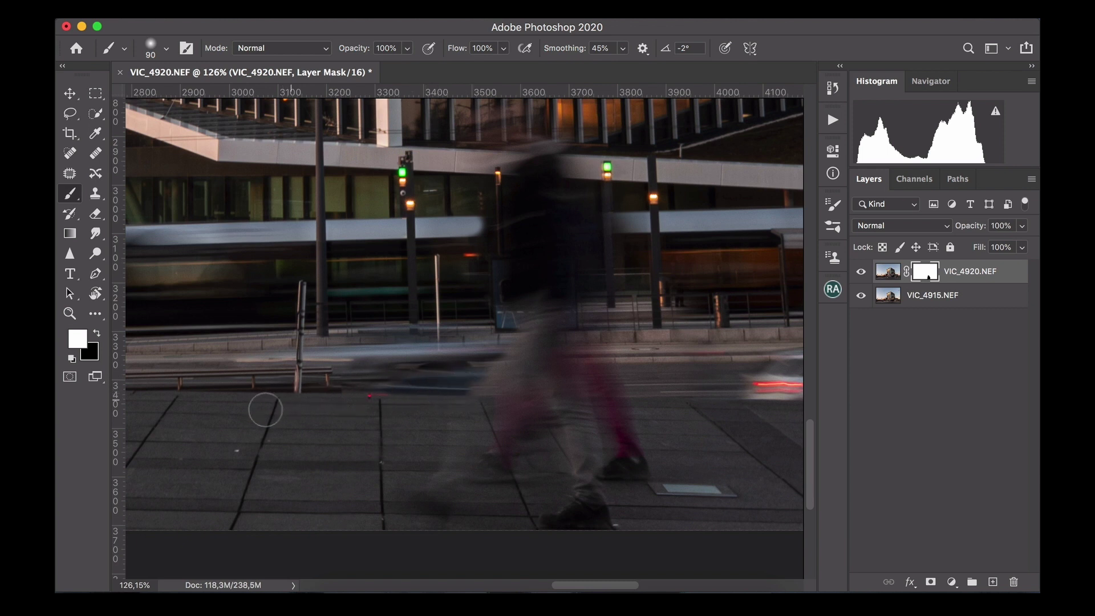
- Paint white on the mask right of the pedestrian to restore the tram roof, the platform area and the road traffic
drag(617, 217, 599, 220)
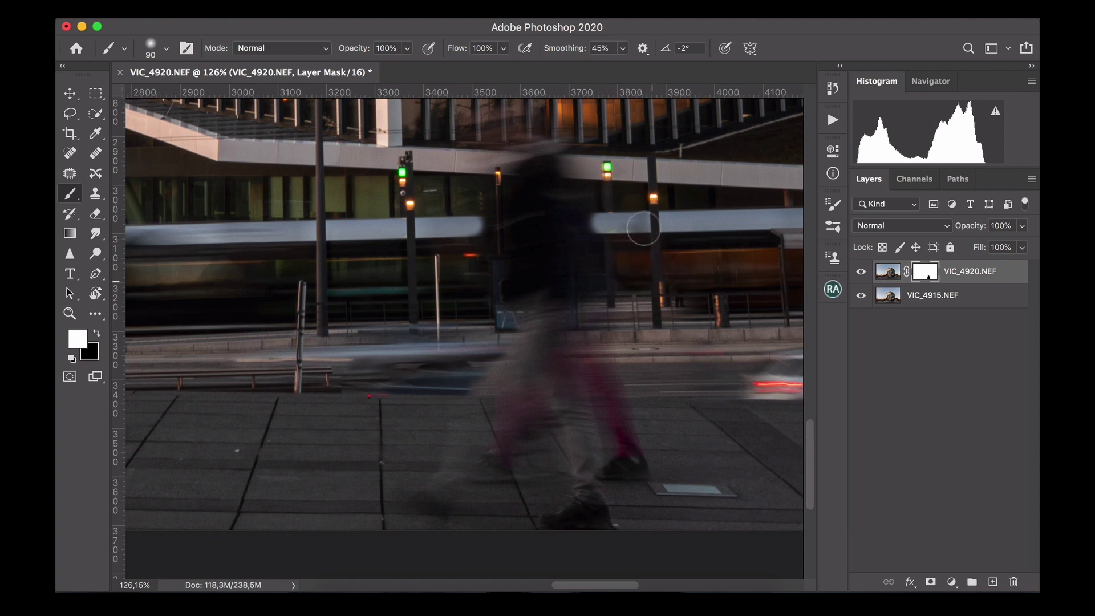
mouse_move(584, 312)
mouse_down()
mouse_move(682, 308)
mouse_move(655, 342)
mouse_up()
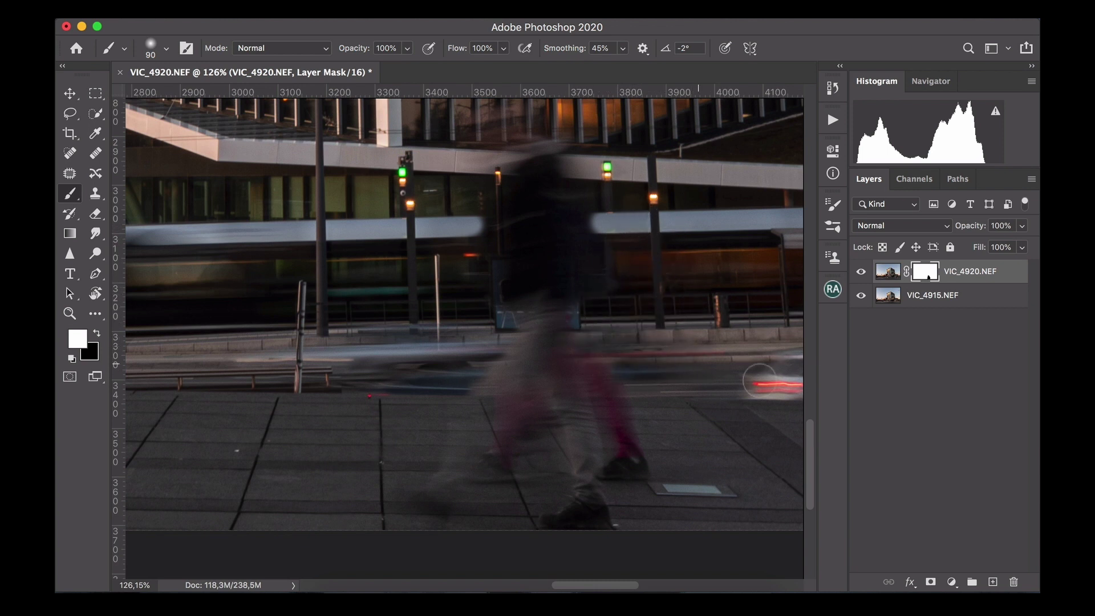
drag(684, 389, 616, 386)
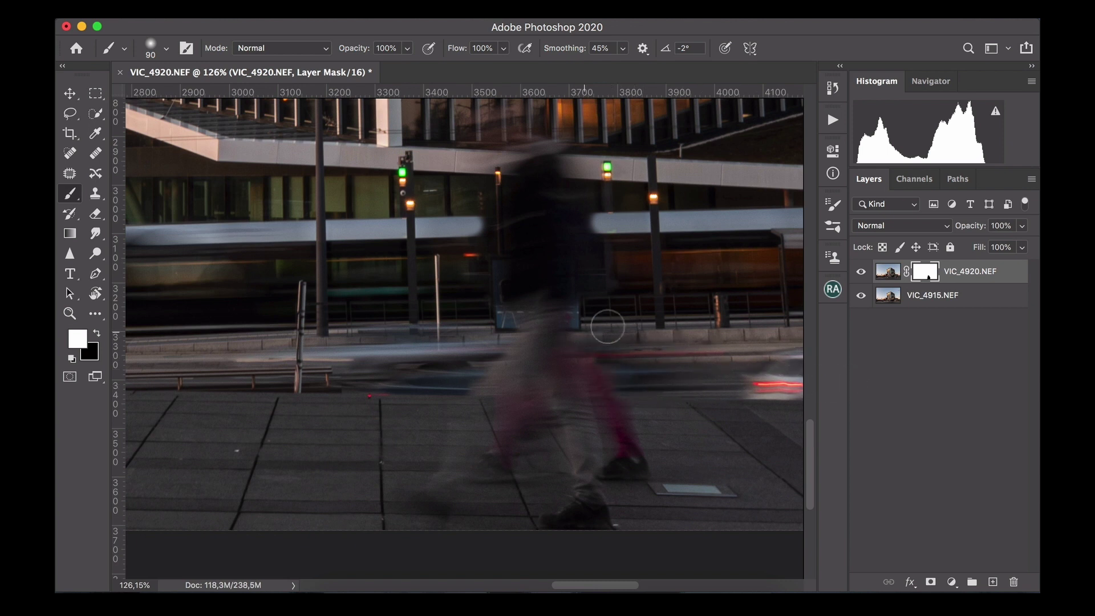
- Set the brush flow to 45% and size to 200 px, and paint white along the pedestrian's left edge to blend in the tram
click(504, 48)
drag(505, 65, 463, 66)
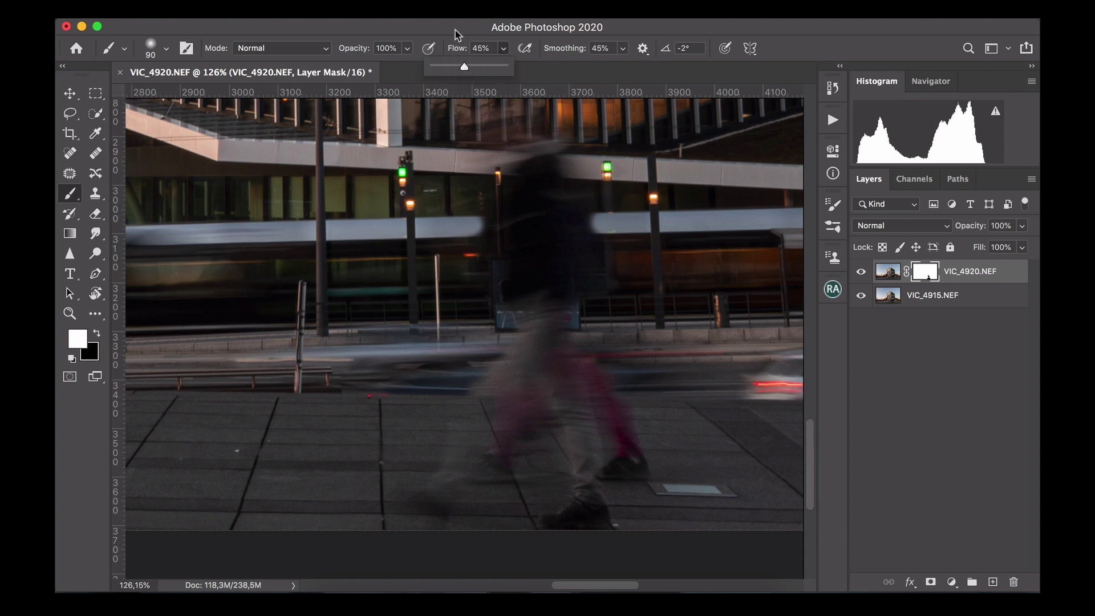
click(407, 49)
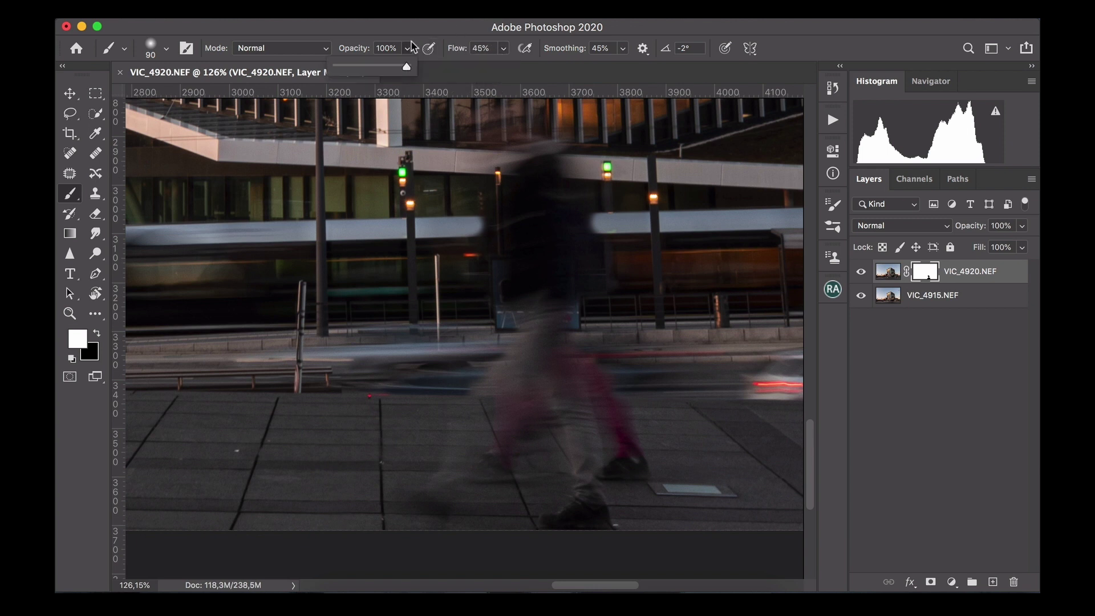
click(415, 33)
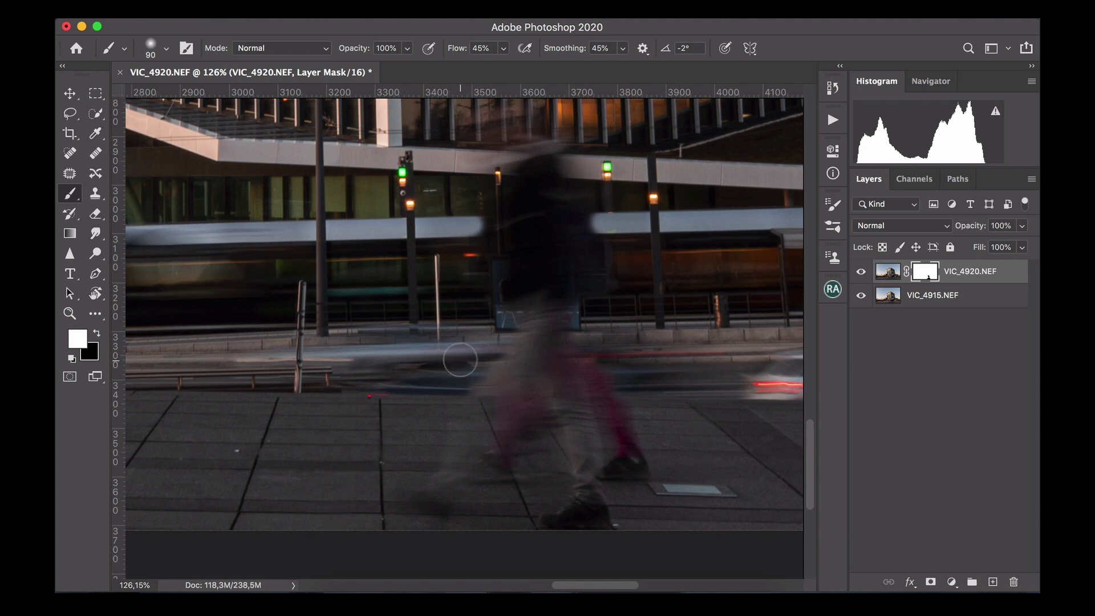
key(bracketright)
key(bracketright)
key(bracketright)
key(bracketright)
key(bracketright)
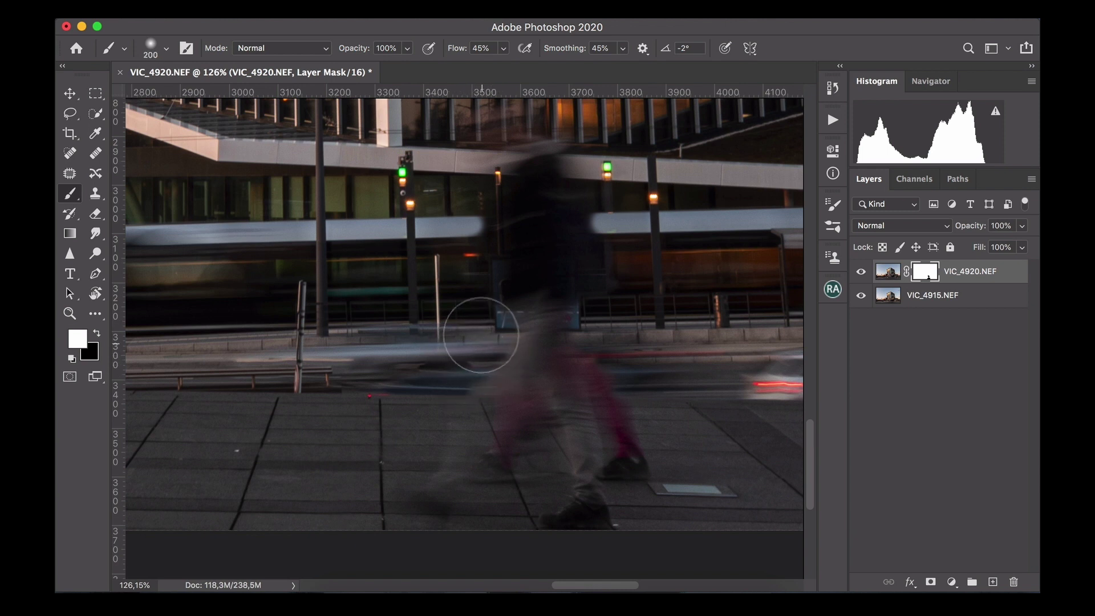
mouse_move(480, 321)
mouse_down()
mouse_move(464, 289)
mouse_move(465, 225)
mouse_up()
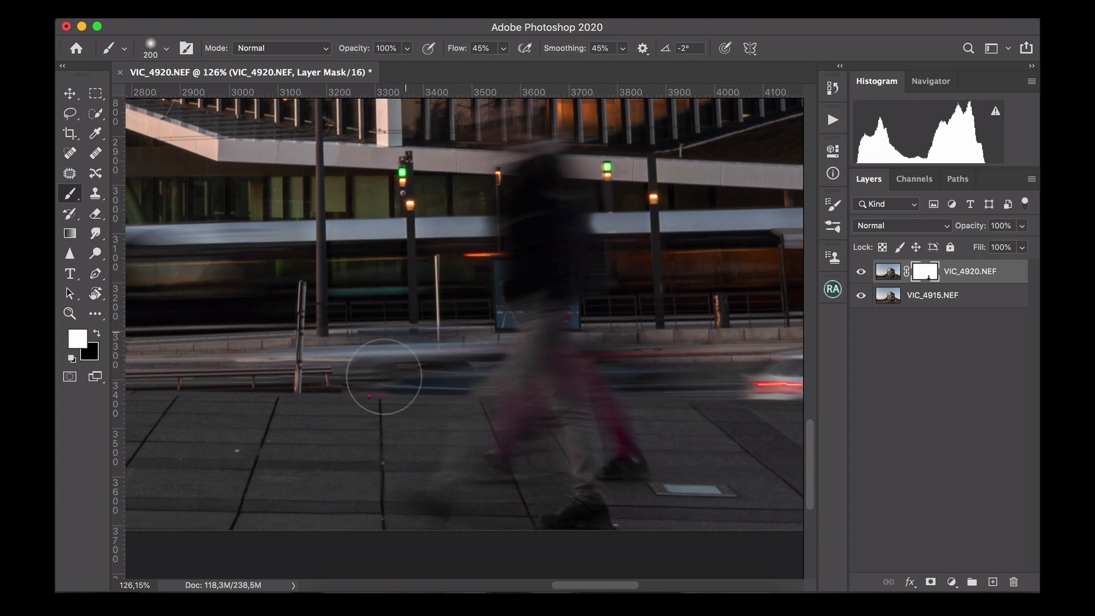
- Toggle the visibility of the VIC_4920.NEF layer to compare the blended photo with VIC_4915.NEF alone
scroll(380, 376, down, 5)
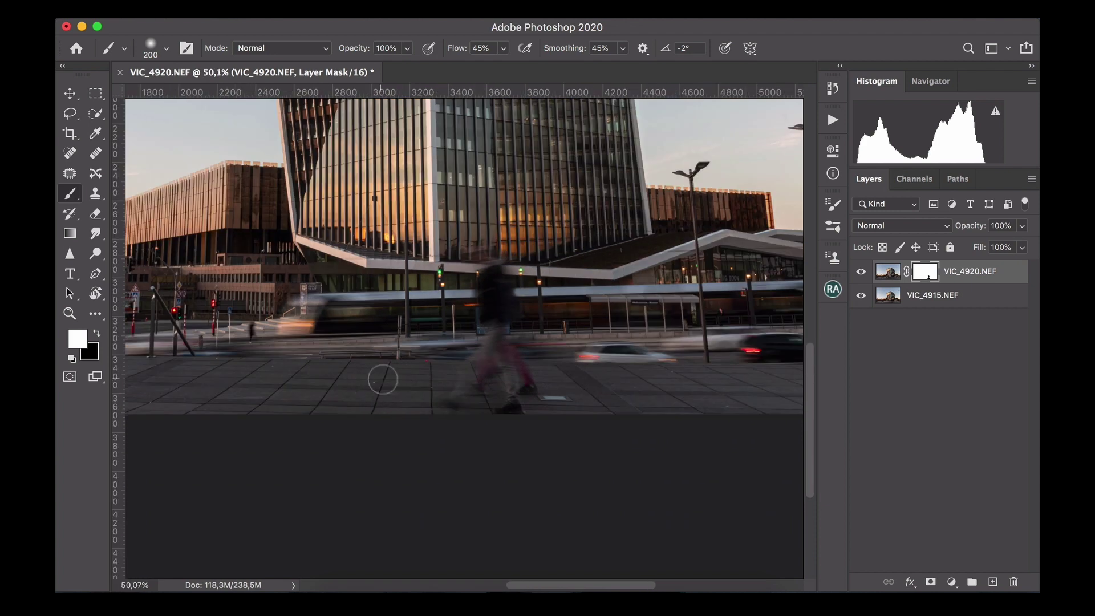
scroll(383, 380, down, 1)
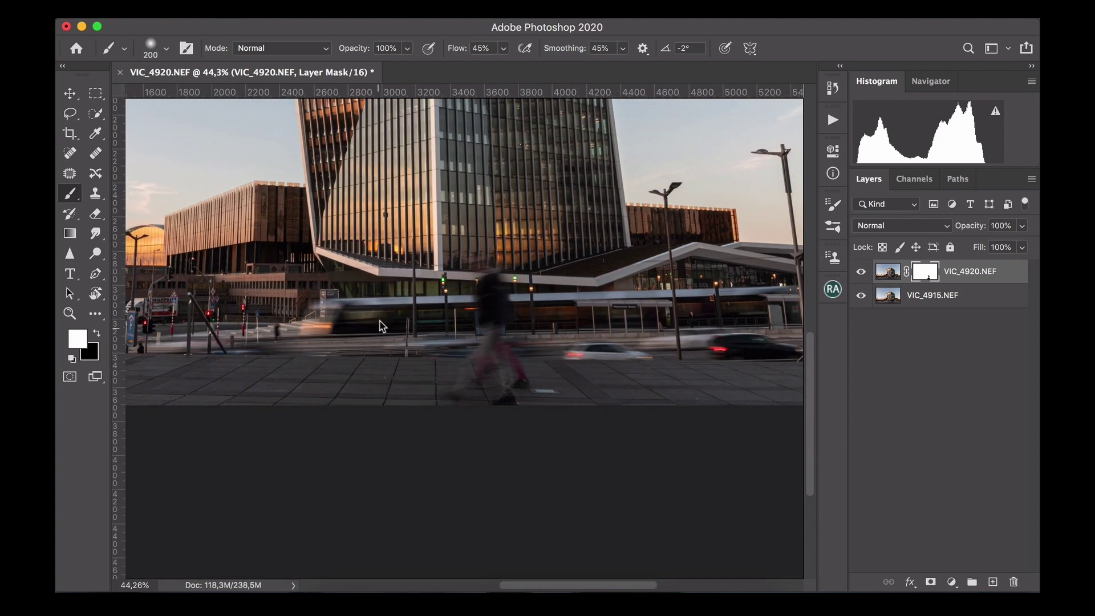
scroll(379, 324, down, 2)
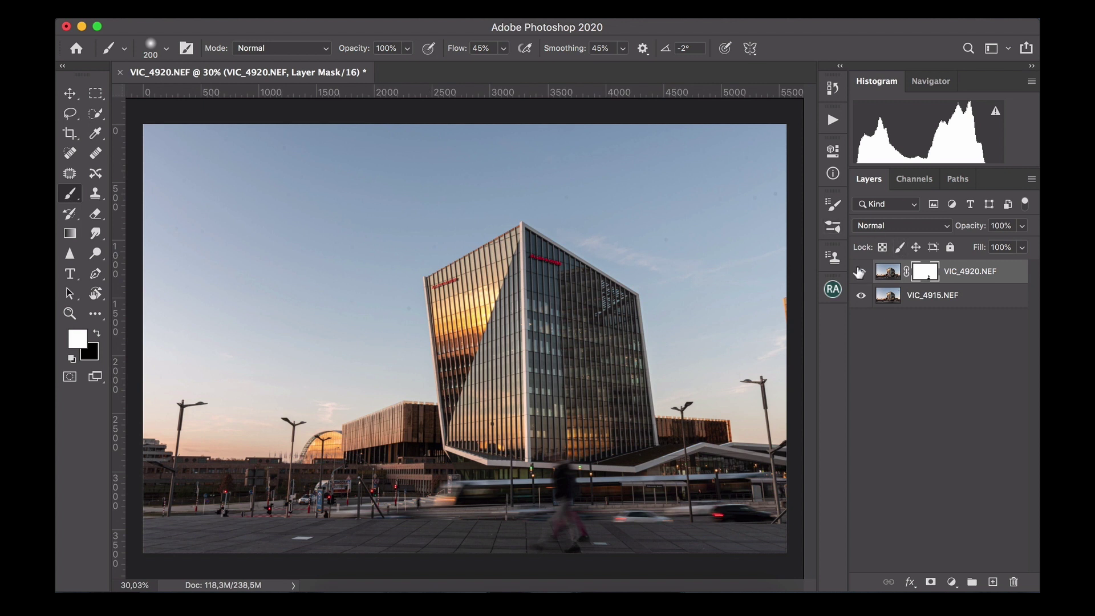
click(860, 272)
click(859, 274)
click(860, 273)
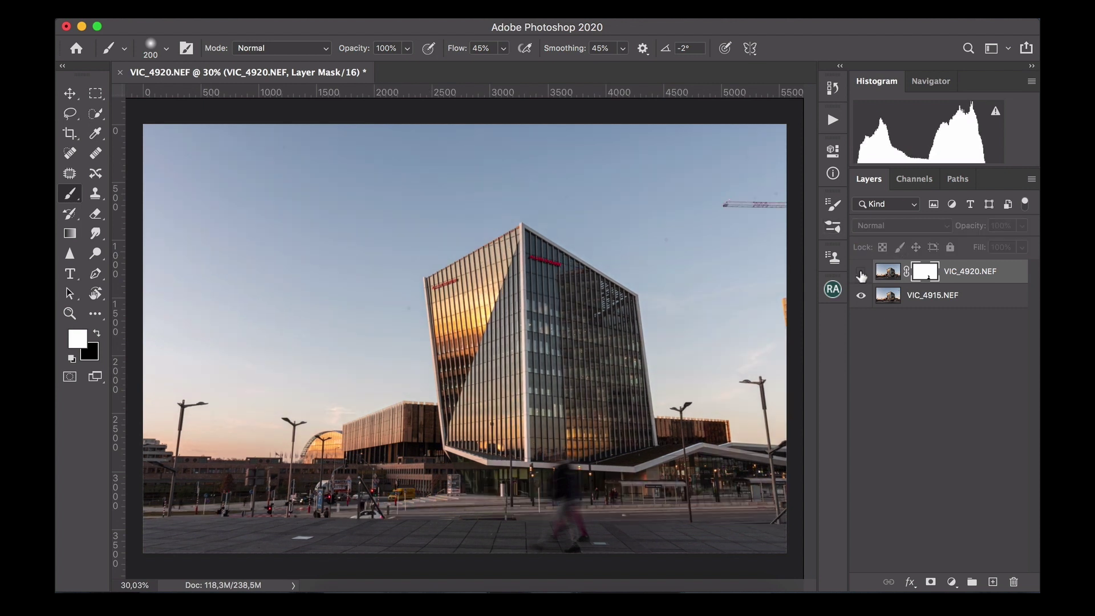
click(861, 273)
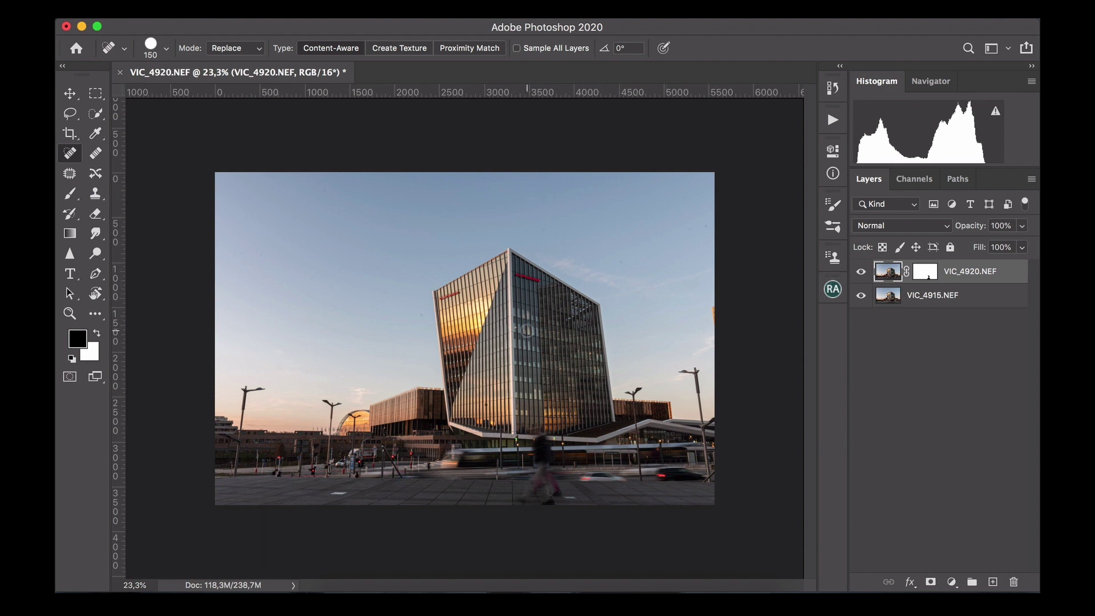
- Remove the orange strip at the sky's right edge on VIC_4920.NEF with a 100 px Content-Aware Spot Healing Brush
scroll(530, 329, up, 5)
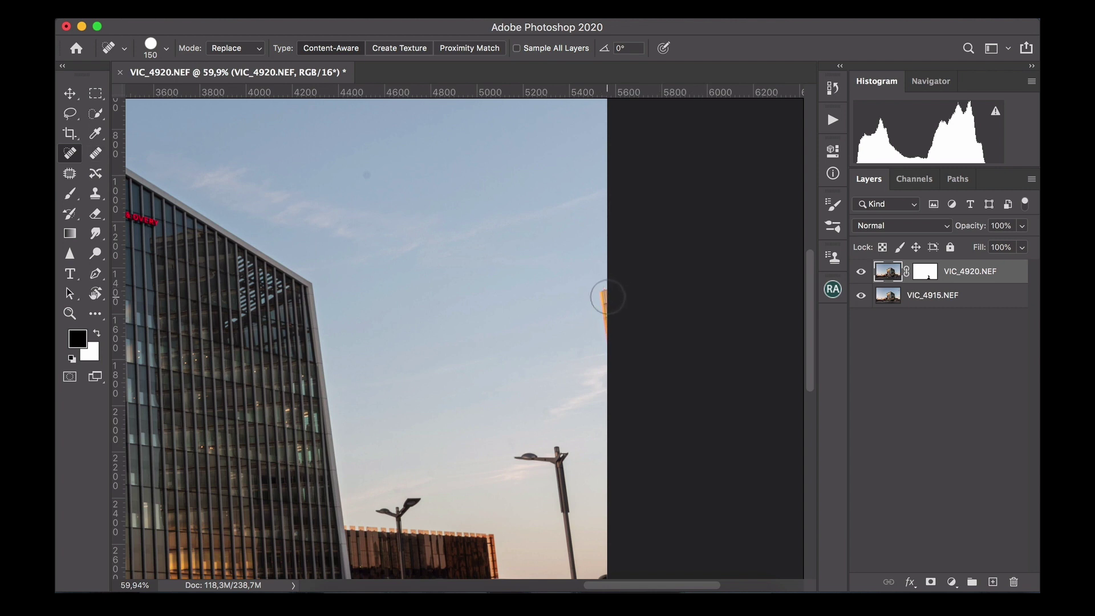
key(bracketleft)
click(604, 295)
scroll(402, 296, down, 3)
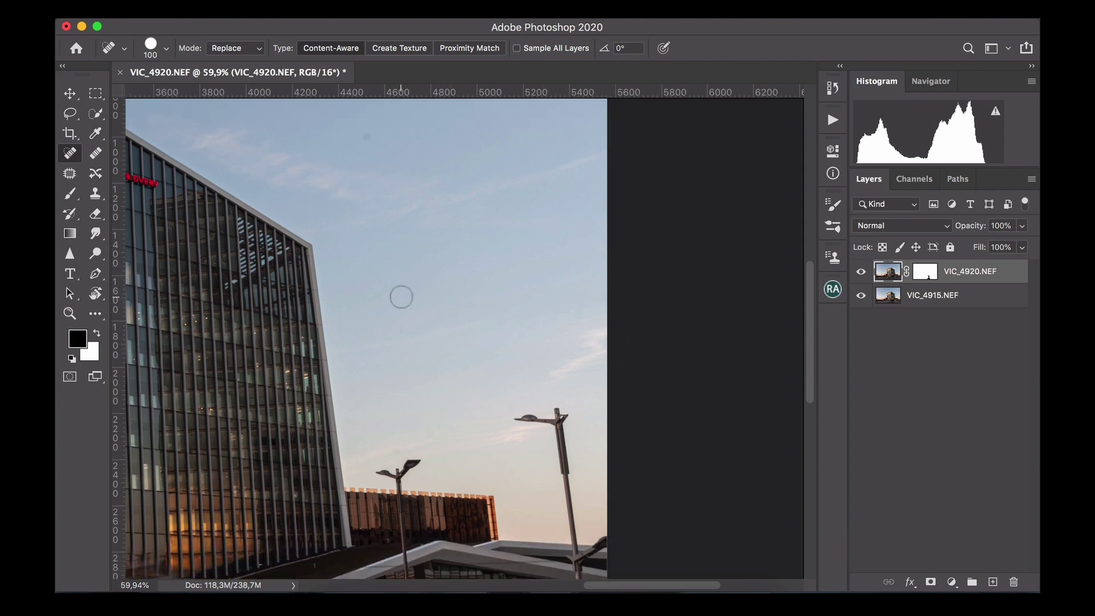
- Examine the sky and the foreground pavement of the blended photo for dust spots and debris
scroll(402, 296, up, 10)
scroll(402, 296, down, 3)
scroll(402, 297, left, 6)
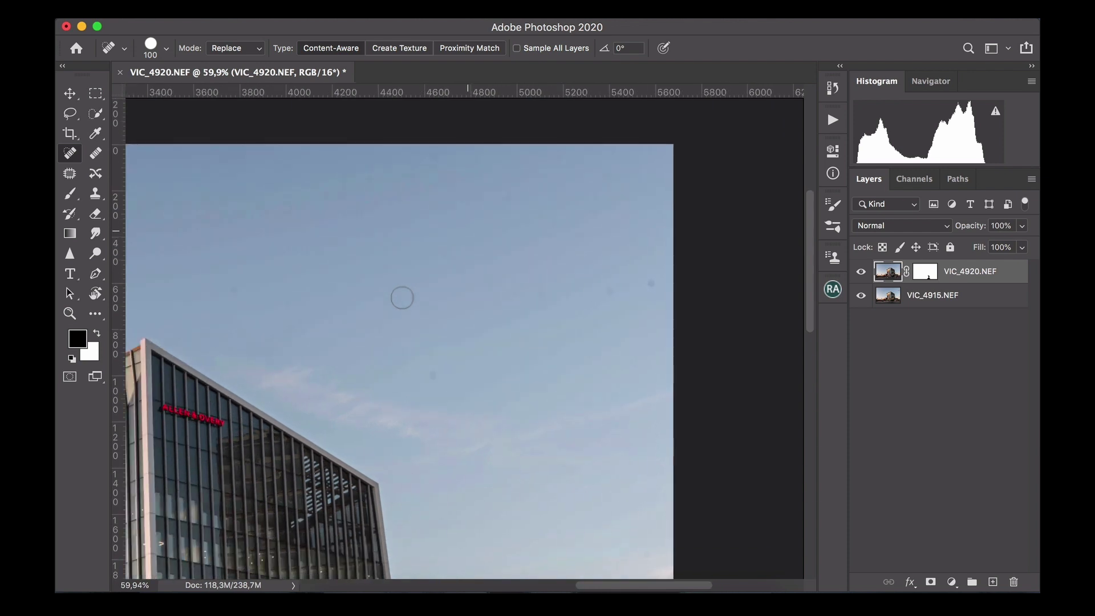
scroll(402, 298, right, 2)
scroll(402, 299, right, 2)
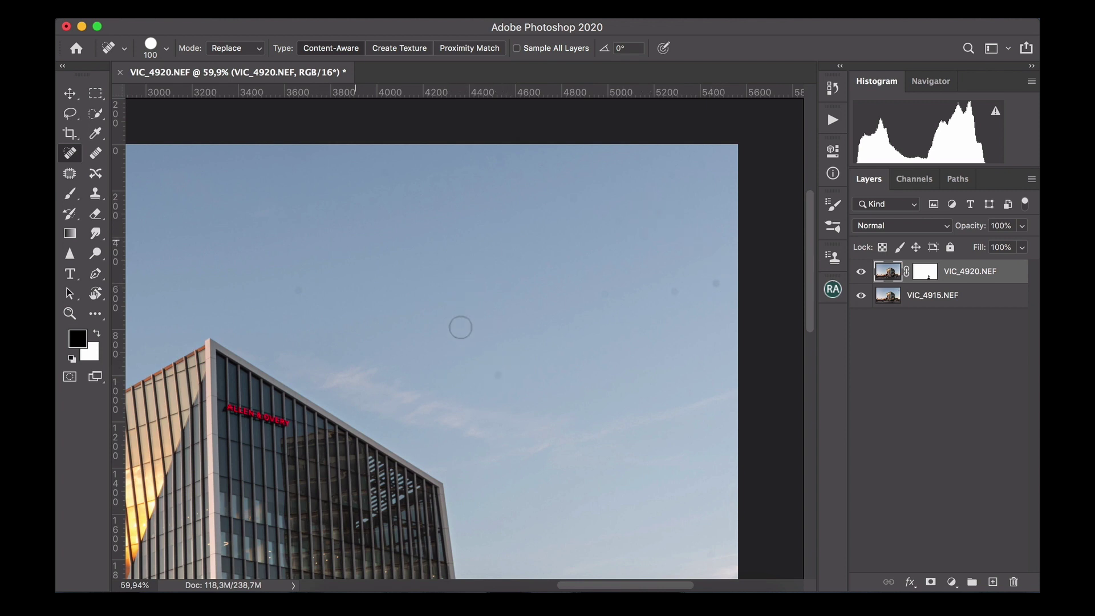
scroll(445, 319, down, 2)
scroll(447, 314, down, 2)
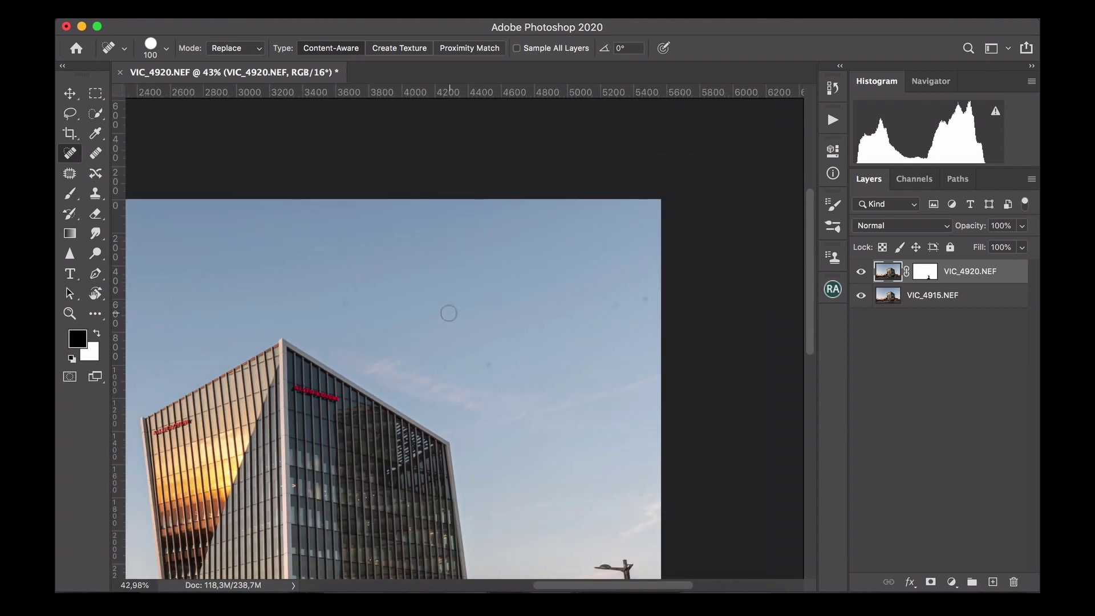
scroll(449, 313, down, 2)
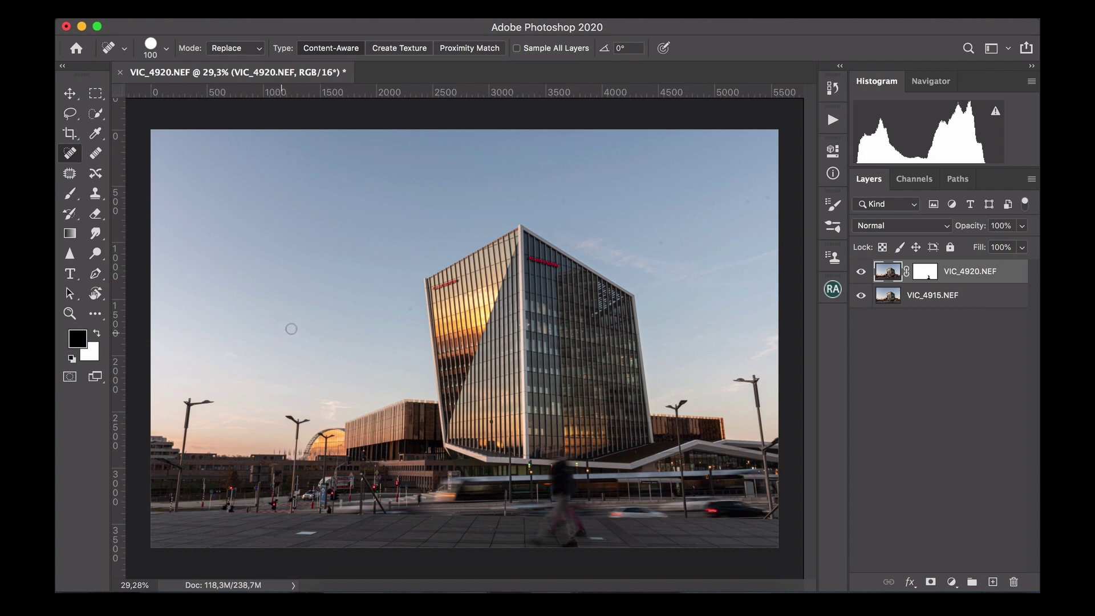
scroll(321, 414, up, 4)
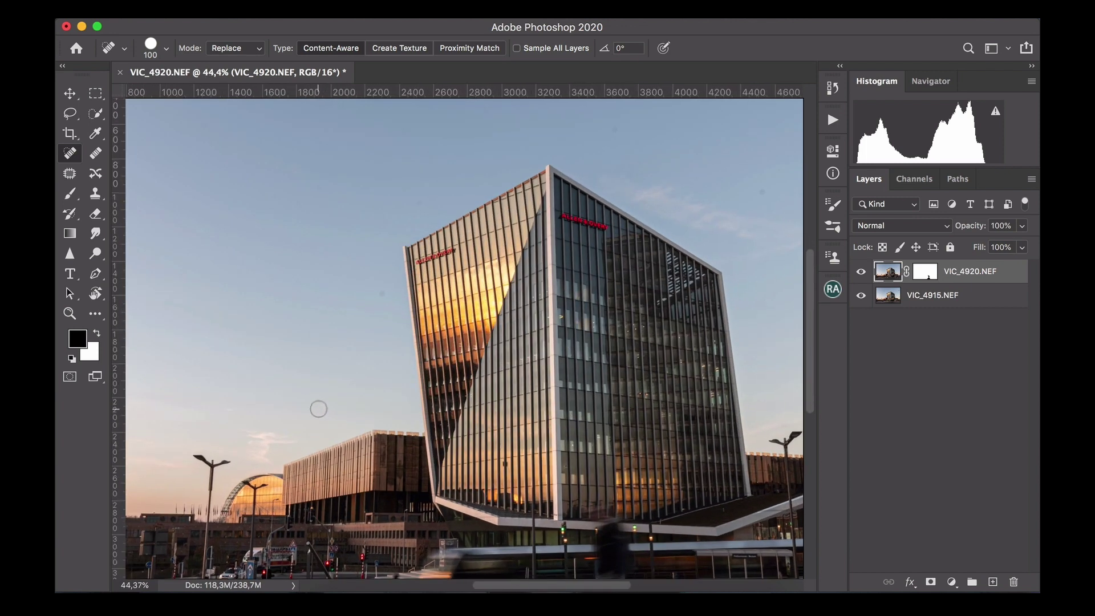
scroll(323, 406, down, 10)
scroll(323, 406, left, 10)
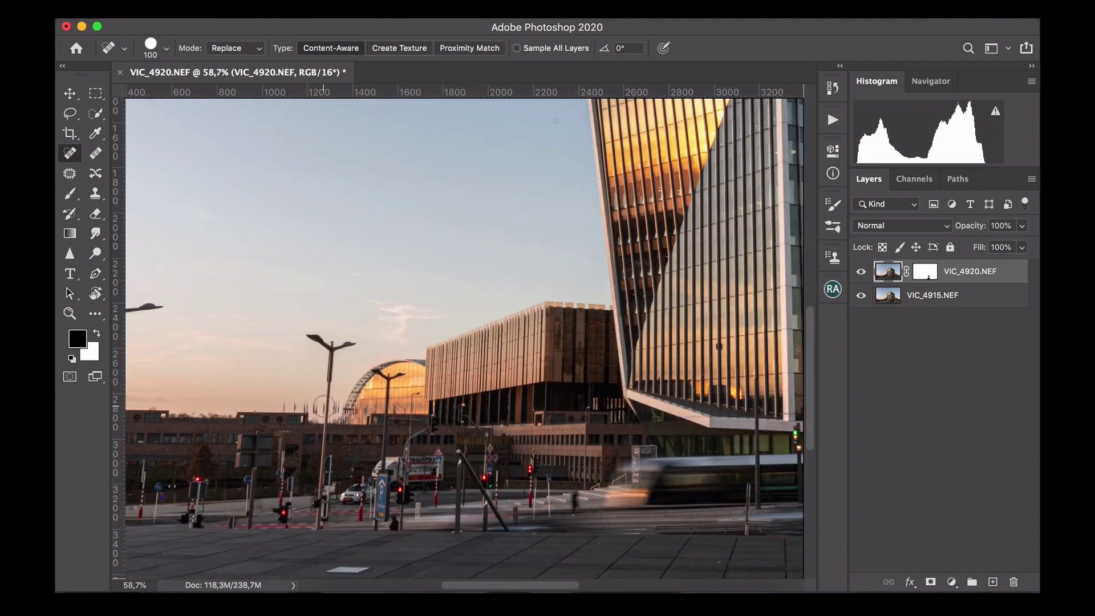
scroll(323, 406, up, 4)
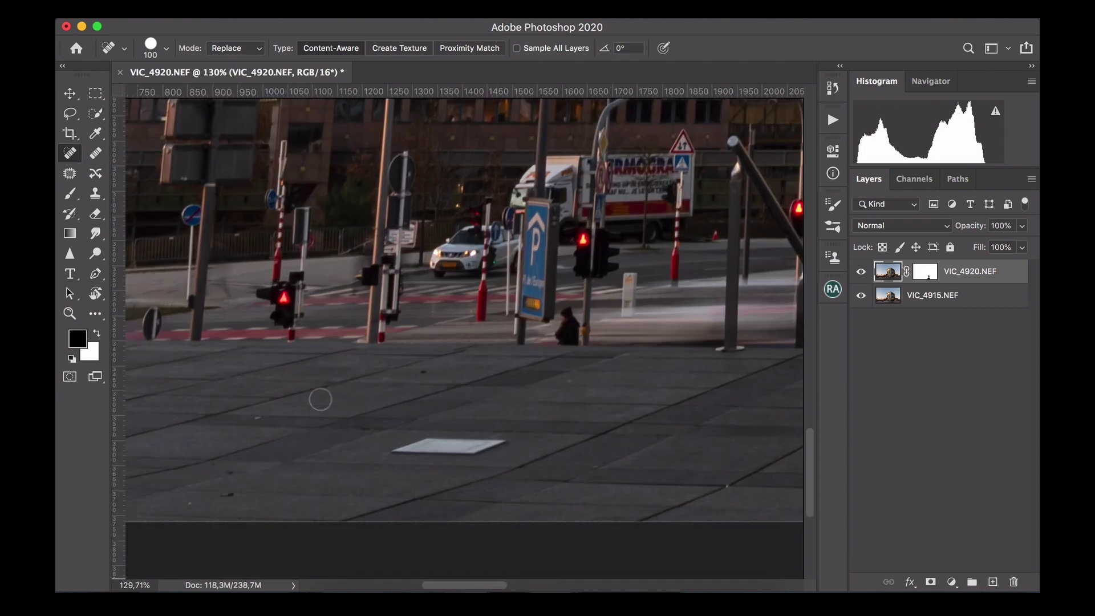
scroll(327, 406, left, 15)
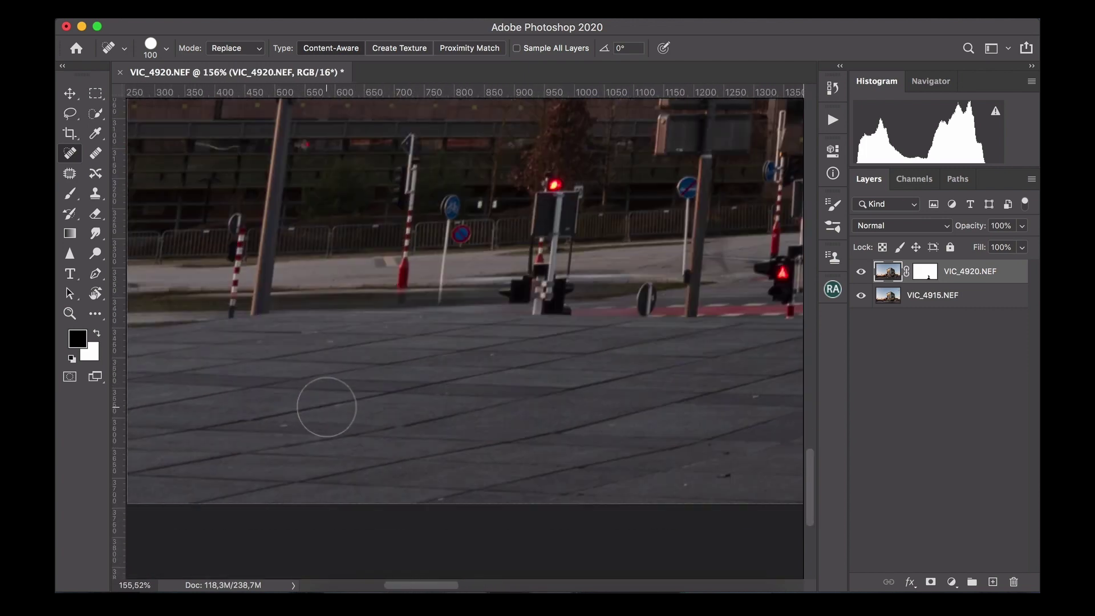
scroll(372, 403, right, 5)
scroll(371, 403, down, 2)
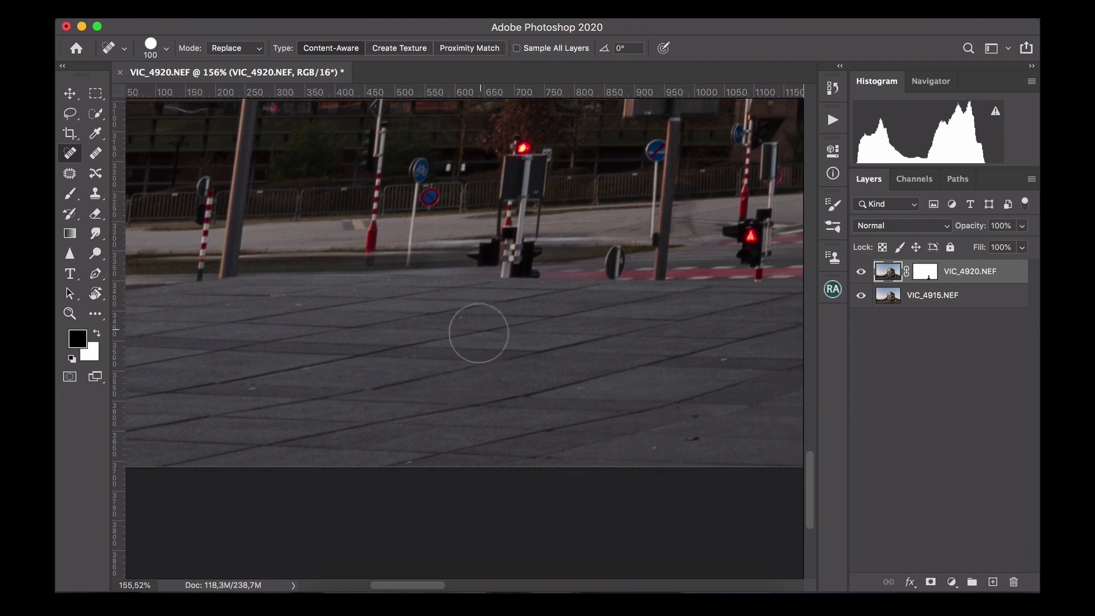
- Set the Spot Healing Brush to 15 px and remove the pale specks from the pavement at the photo's left end
key(bracketleft)
key(bracketleft)
key(bracketleft)
key(bracketleft)
key(bracketleft)
key(bracketleft)
key(bracketleft)
key(bracketleft)
key(bracketleft)
key(bracketleft)
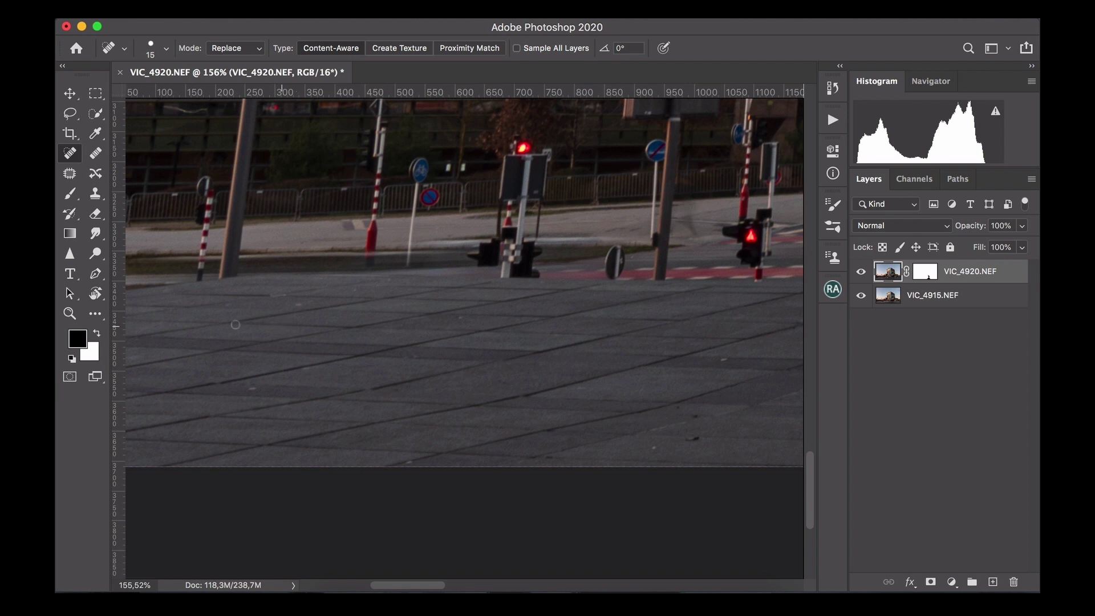
scroll(234, 313, up, 1)
scroll(234, 313, up, 3)
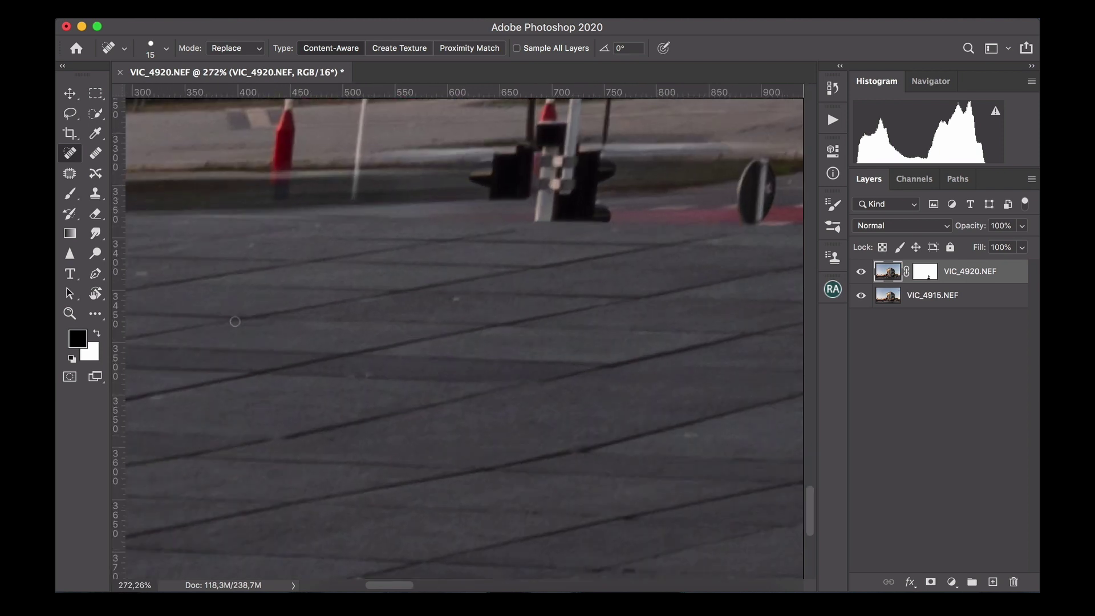
scroll(236, 325, left, 10)
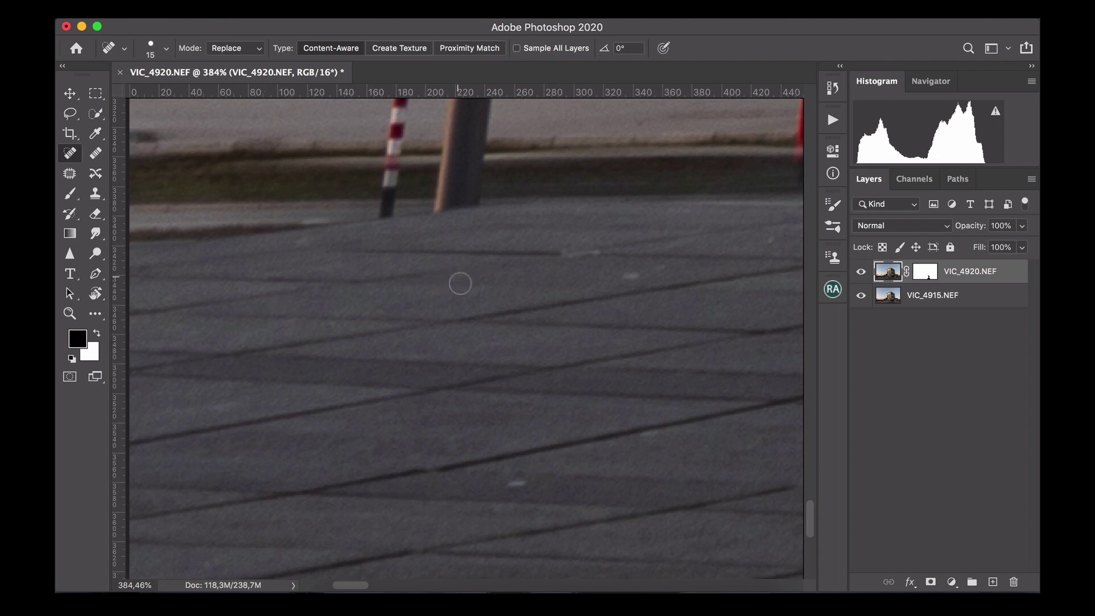
click(454, 277)
click(635, 275)
click(649, 269)
click(515, 486)
drag(646, 438, 656, 436)
click(237, 530)
- Remove the two small specks from the pavement just below the red post
scroll(581, 287, right, 3)
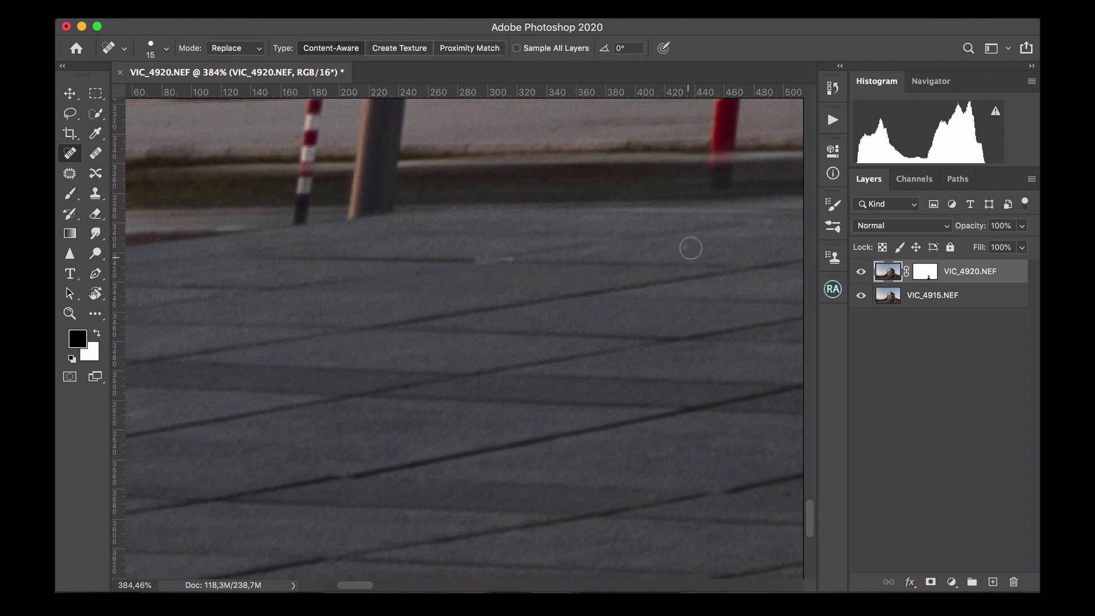
click(685, 246)
click(766, 223)
- Try to heal along a diagonal pavement joint with a long stroke, and undo it
drag(417, 319, 648, 277)
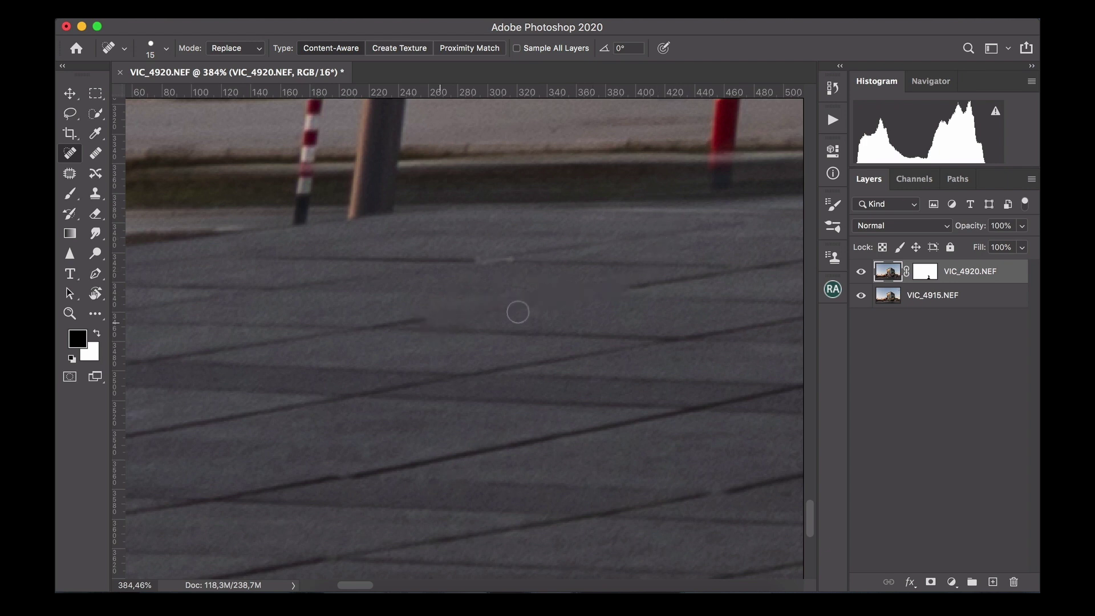
drag(385, 314, 440, 384)
key(super+z)
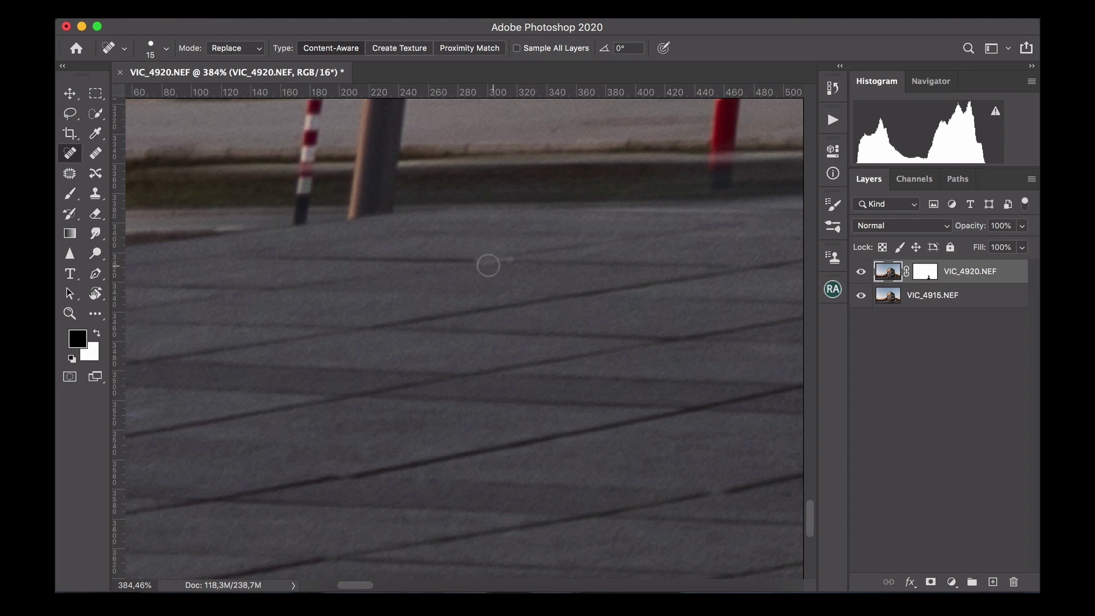
- Heal the pale mark on the horizontal joint near the pole and the light specks further along the pavement and at its lower edge
mouse_move(484, 261)
mouse_down()
mouse_move(525, 276)
mouse_move(516, 317)
mouse_move(493, 271)
mouse_move(538, 266)
mouse_move(514, 283)
mouse_move(507, 262)
mouse_move(523, 252)
mouse_move(603, 234)
mouse_up()
drag(520, 261, 478, 264)
scroll(514, 341, right, 3)
scroll(514, 341, down, 2)
scroll(513, 342, down, 3)
scroll(516, 342, right, 4)
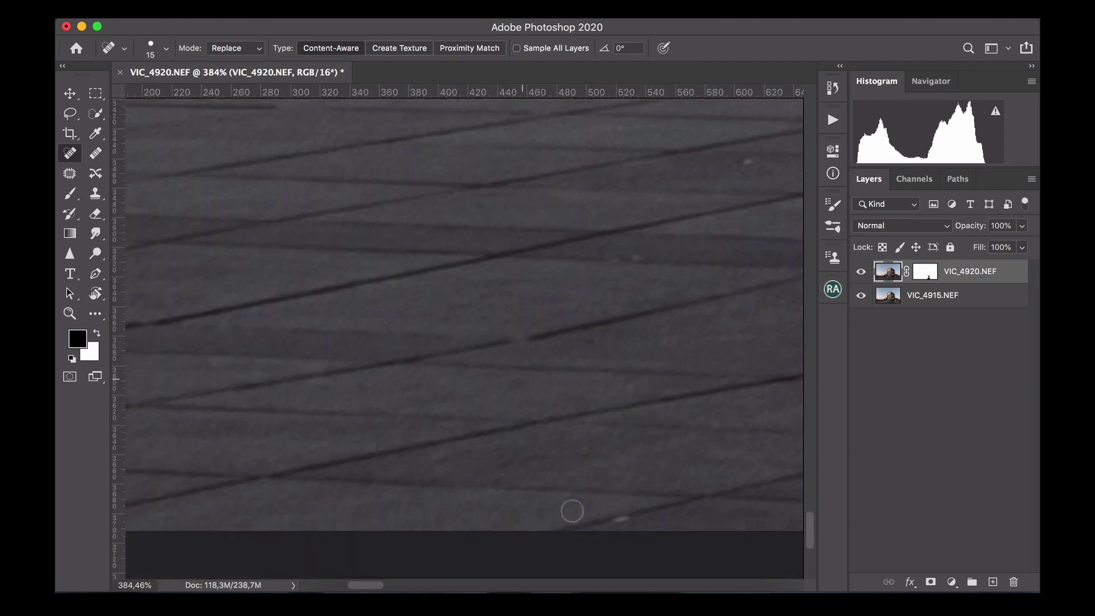
drag(617, 520, 624, 522)
click(747, 161)
- Repair the gap in the dark diagonal pavement joint and remove the nearby pale mark with the Spot Healing Brush
scroll(542, 291, right, 10)
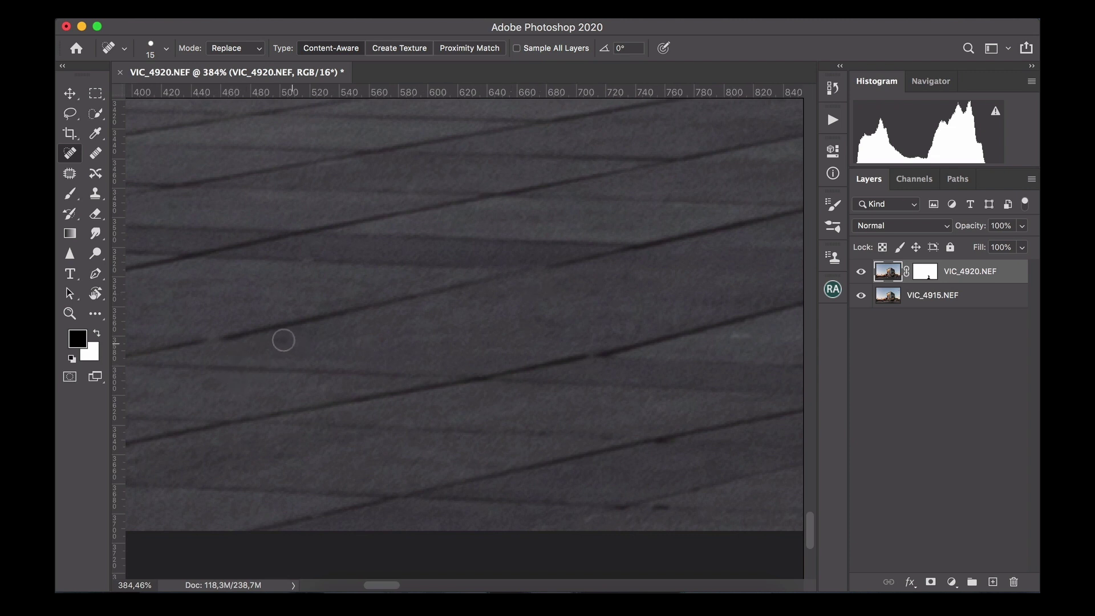
click(286, 342)
click(209, 344)
drag(217, 337, 247, 336)
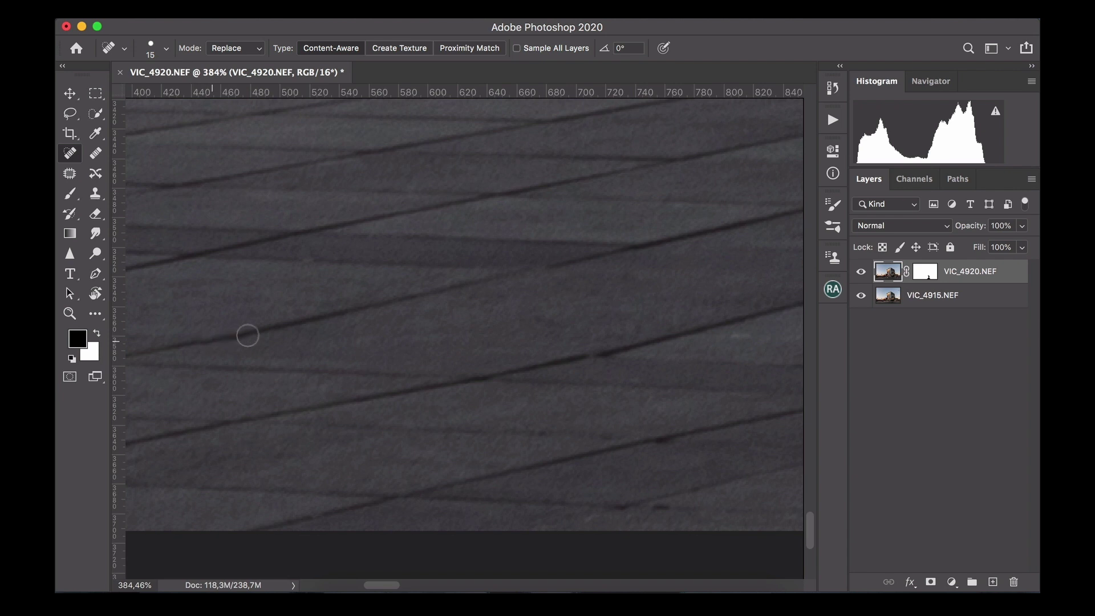
click(735, 337)
- Heal the dark blotches and pale specks on the pavement between the photo's lower edge and the long diagonal joints
scroll(682, 391, right, 5)
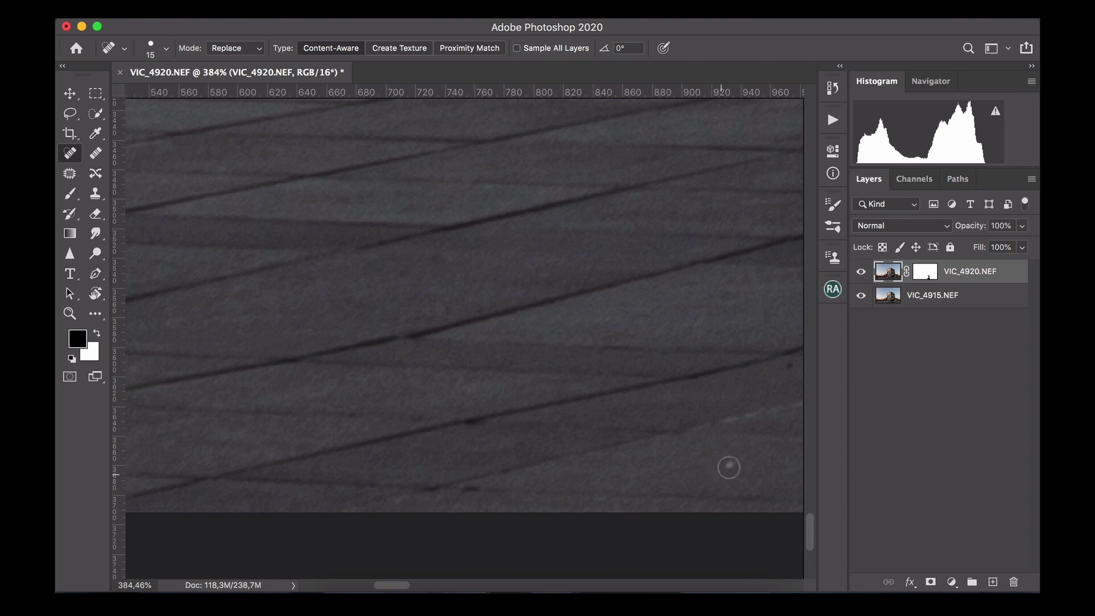
click(727, 464)
scroll(469, 491, right, 5)
click(623, 442)
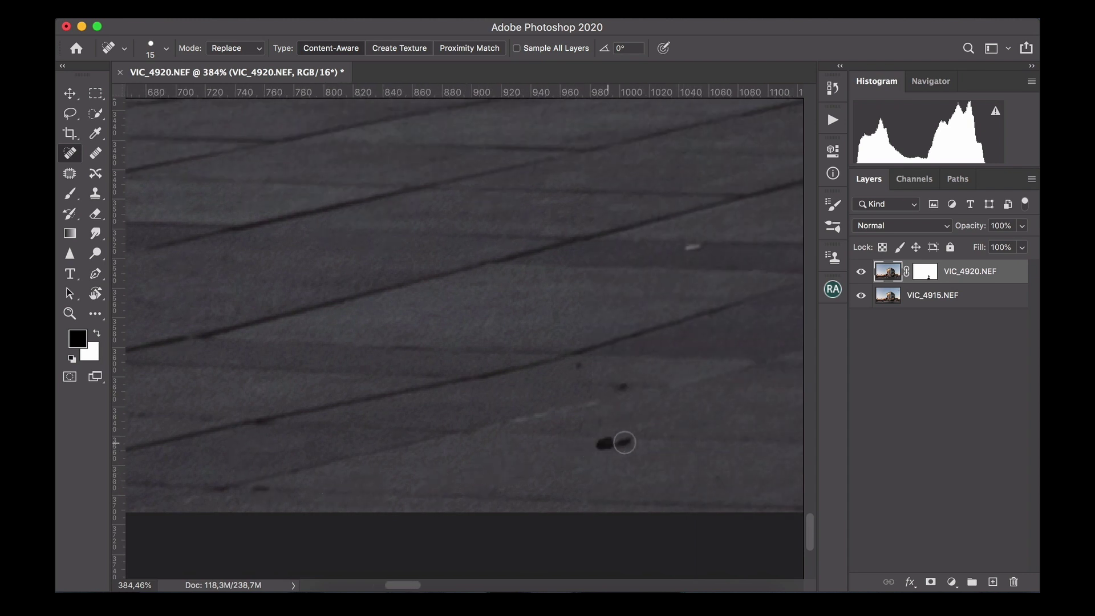
click(625, 387)
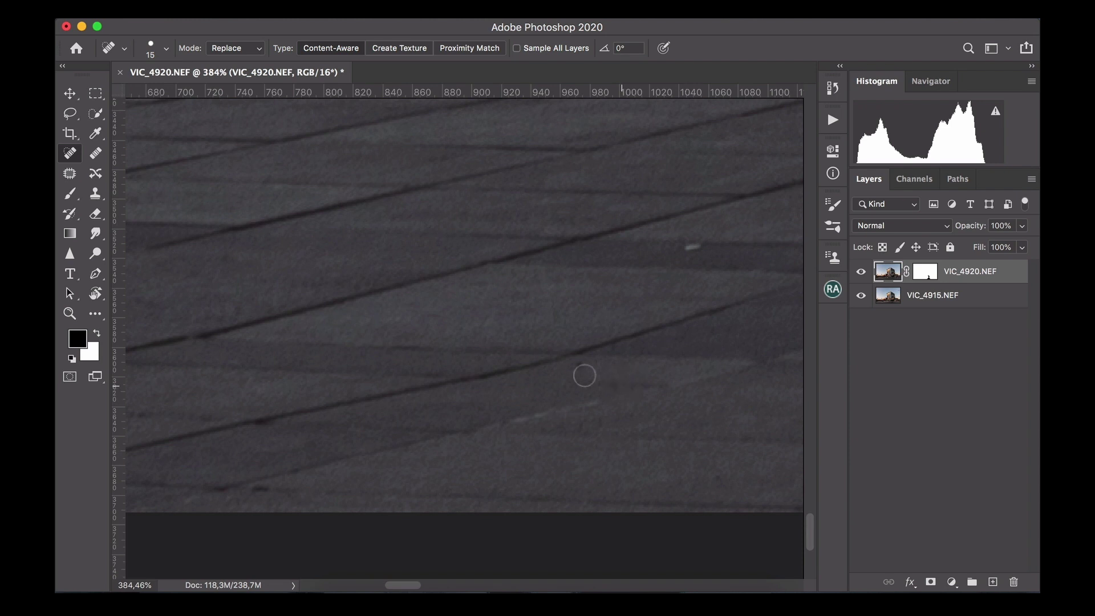
click(580, 366)
click(691, 247)
- Remove the speck on the pavement behind the white cover plate and the small speck on the road near the red bollard
scroll(594, 392, up, 5)
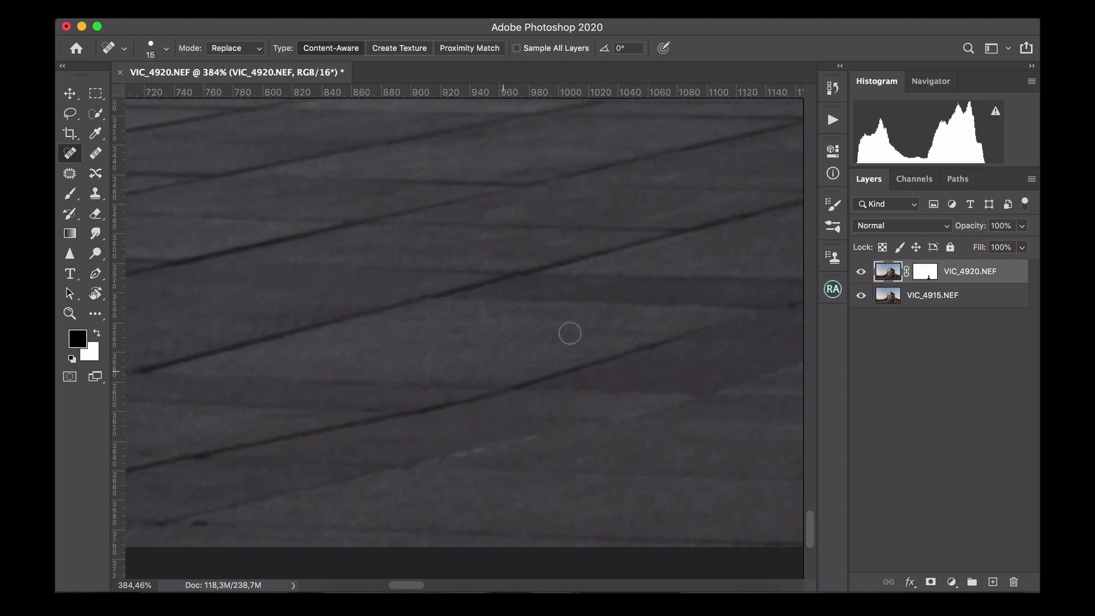
scroll(569, 330, right, 5)
scroll(576, 327, right, 2)
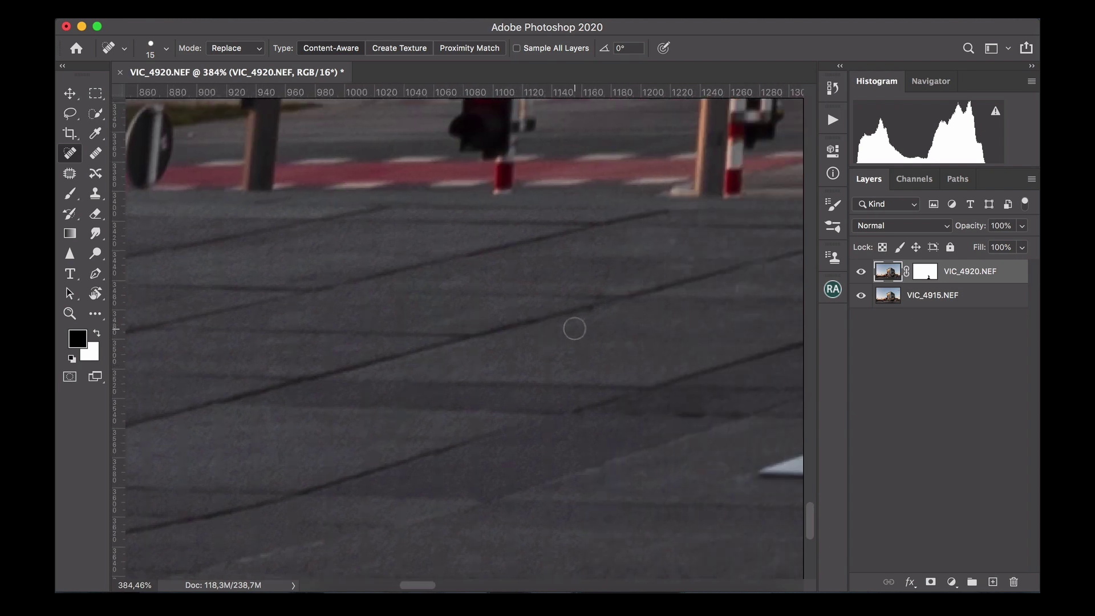
scroll(573, 325, down, 3)
scroll(573, 325, right, 3)
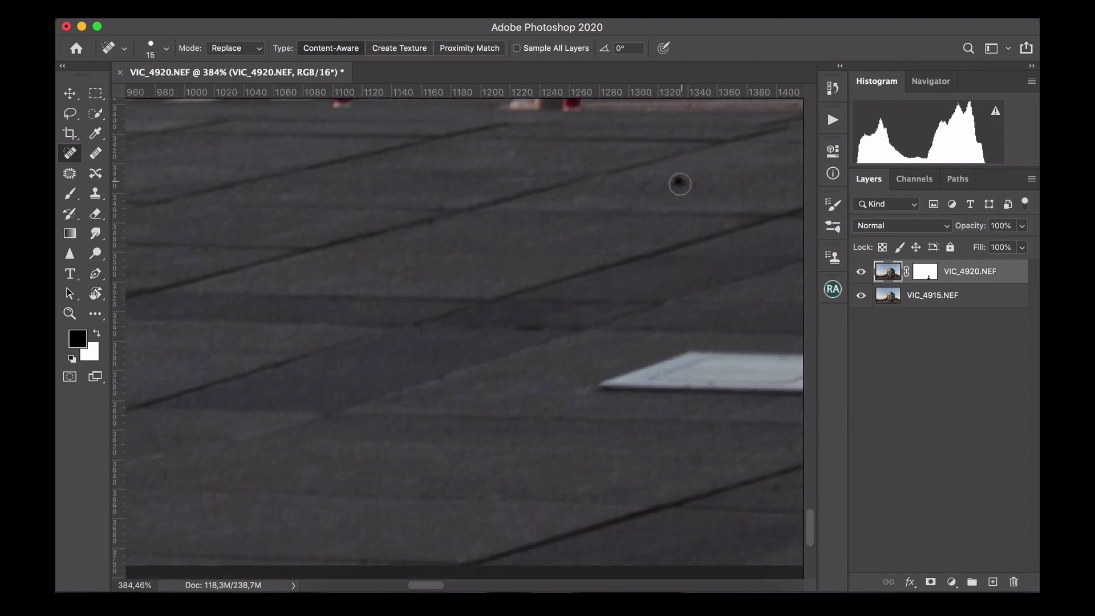
click(679, 184)
scroll(630, 244, up, 3)
scroll(631, 244, right, 2)
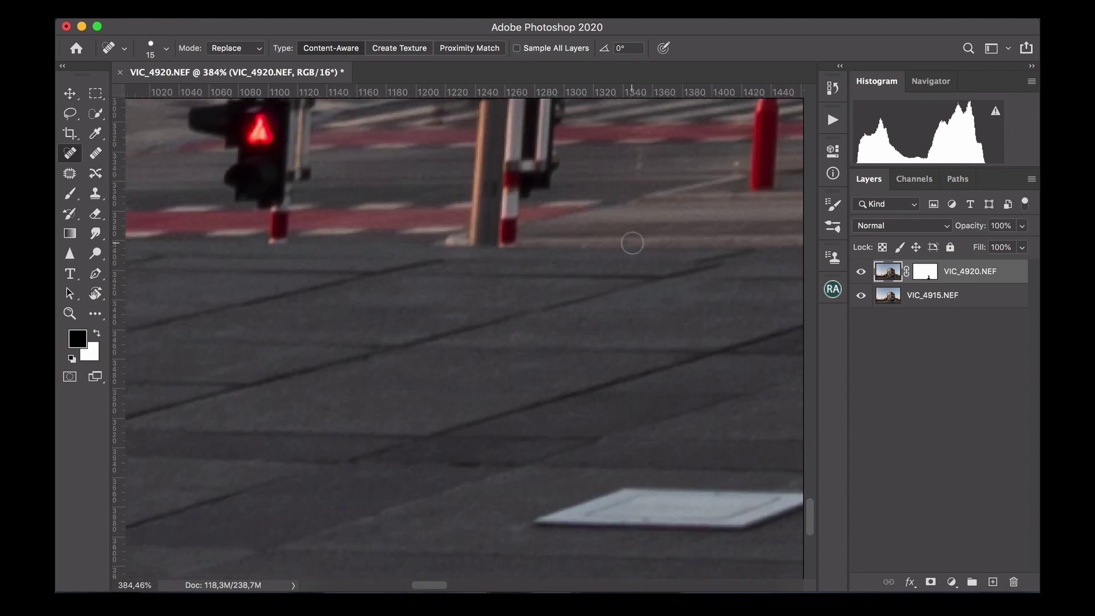
click(736, 164)
- Remove the pale and dark specks from the pavement between the white cover plate and the seated pedestrian
scroll(590, 265, right, 5)
scroll(590, 265, down, 2)
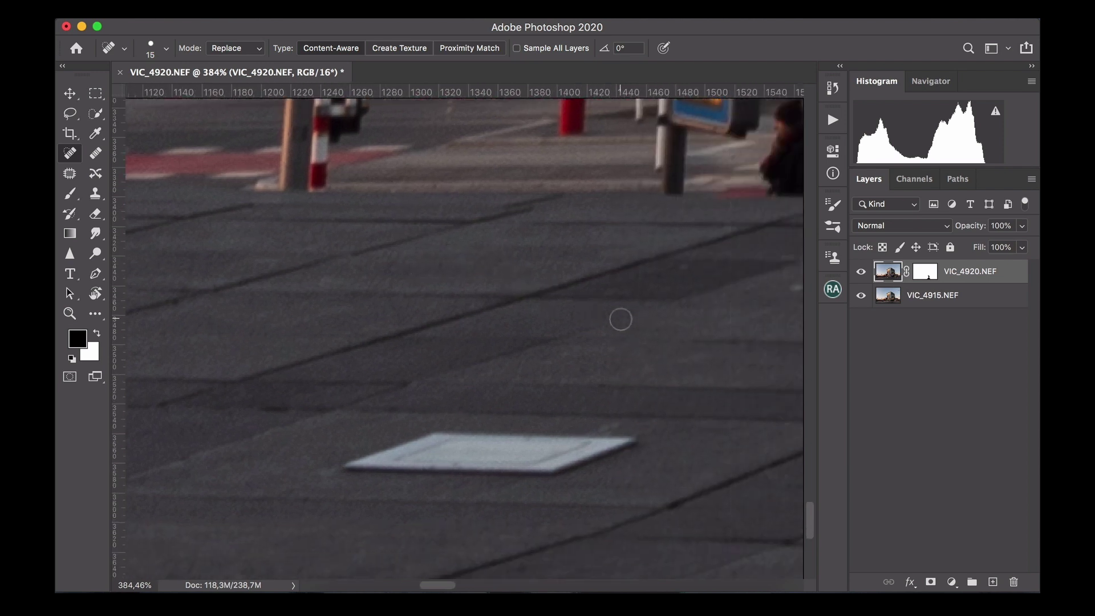
scroll(652, 283, right, 8)
scroll(652, 282, down, 3)
scroll(527, 219, up, 3)
scroll(528, 219, left, 2)
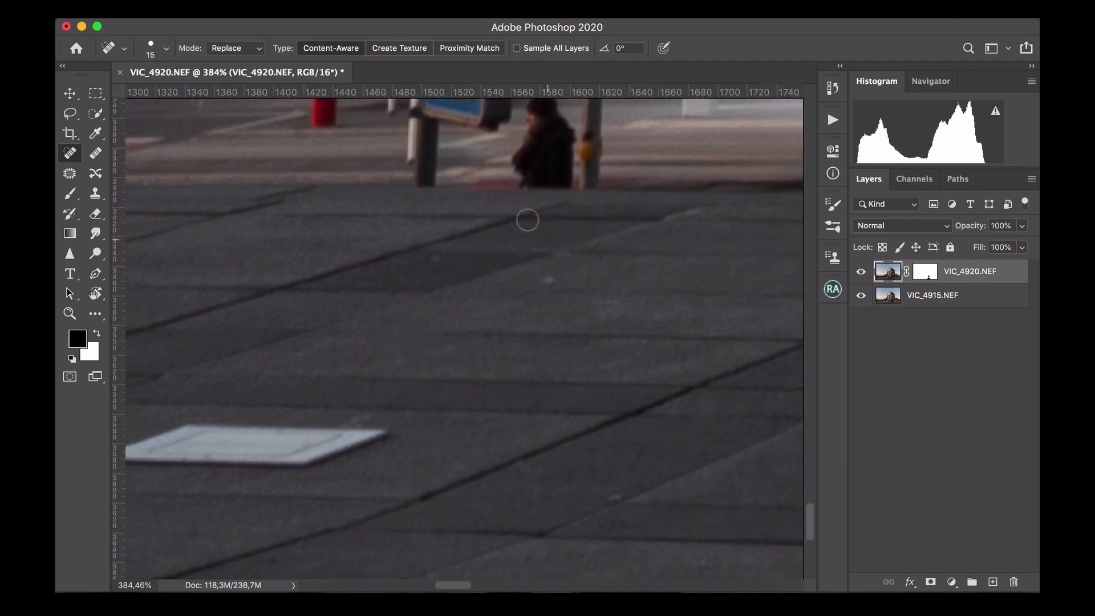
click(546, 282)
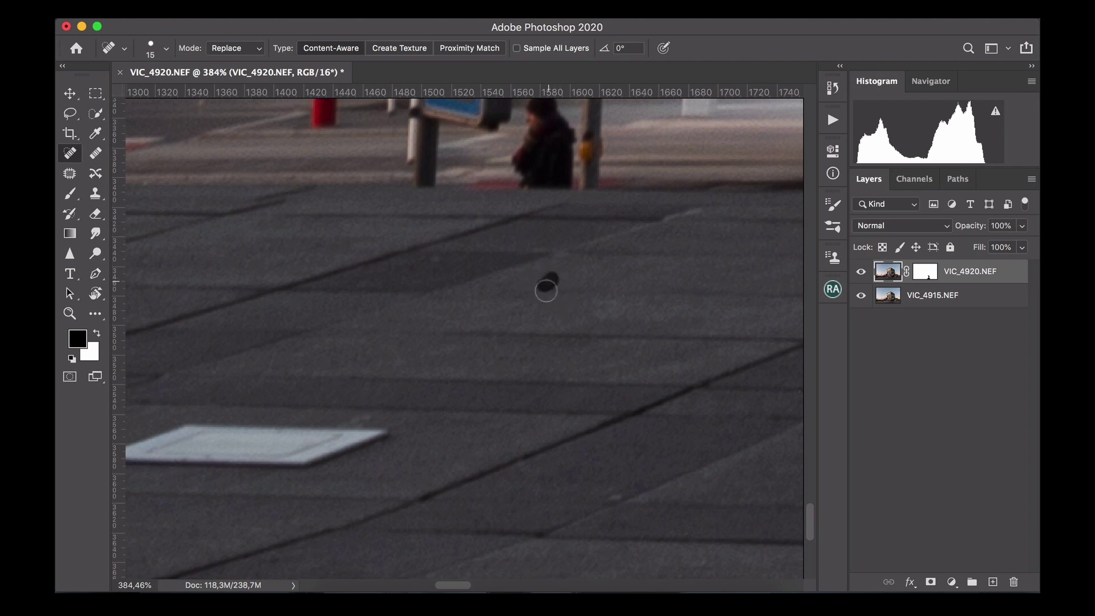
click(435, 262)
click(611, 494)
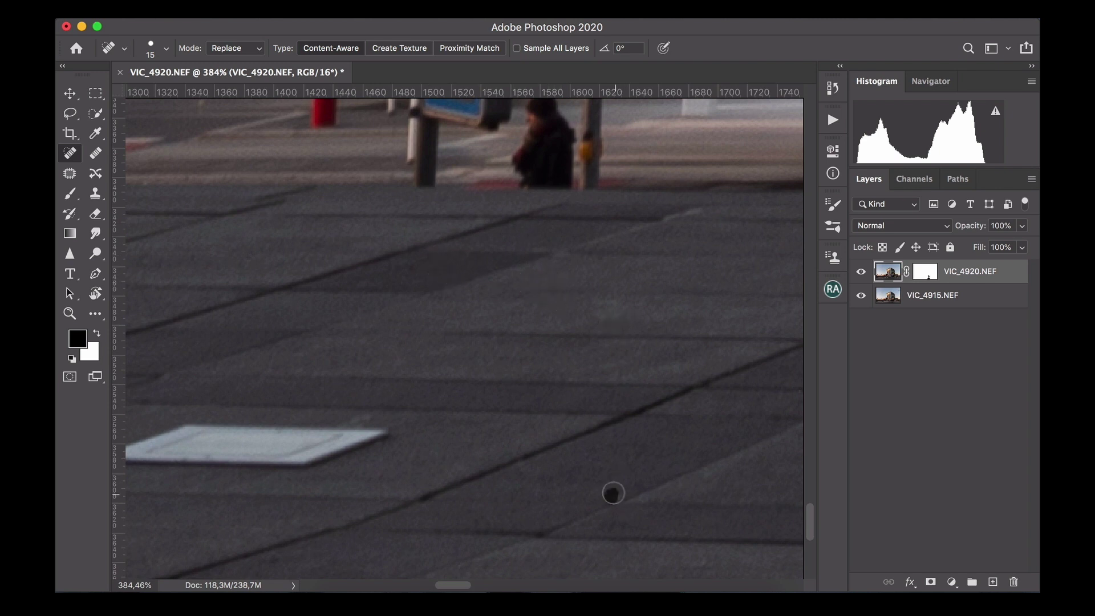
mouse_move(599, 308)
mouse_down()
mouse_move(589, 308)
mouse_move(602, 319)
mouse_up()
- Remove the bright speck where the diagonal and horizontal pavement joints meet near the photo's lower edge
scroll(591, 362, down, 10)
scroll(591, 362, right, 5)
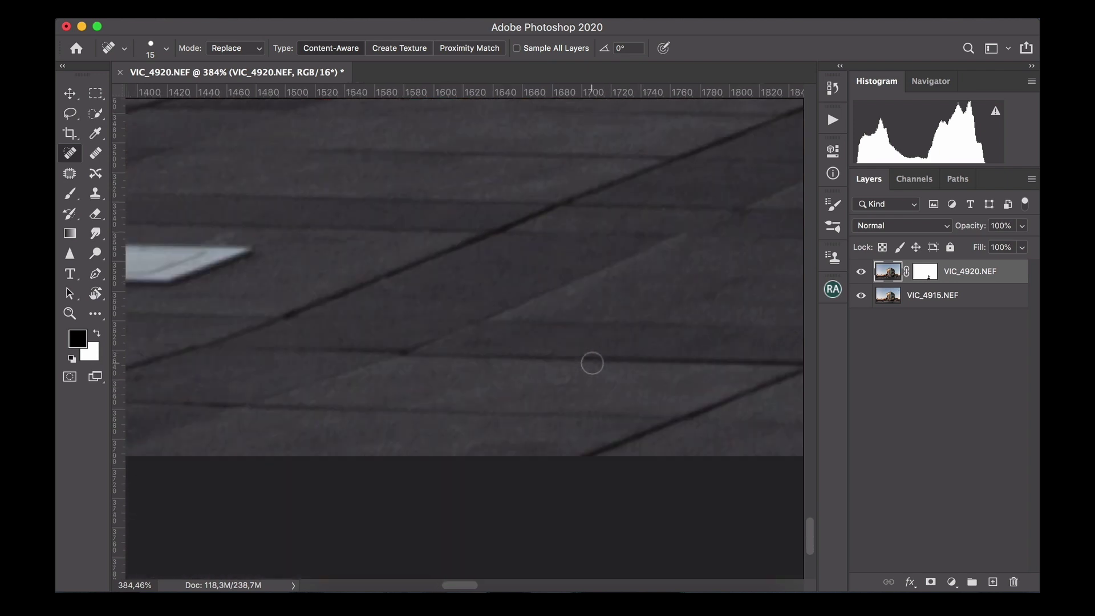
scroll(593, 365, right, 5)
scroll(593, 365, down, 2)
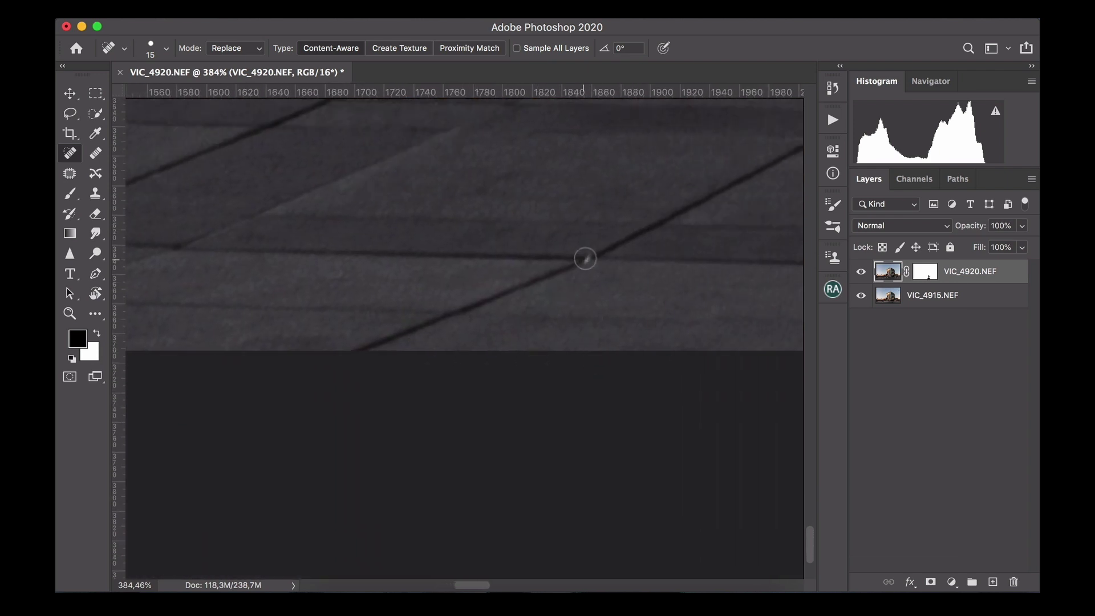
click(585, 260)
- Remove the specks from the darker paving strip just below the poles at the roadside
scroll(706, 191, up, 4)
scroll(706, 191, right, 3)
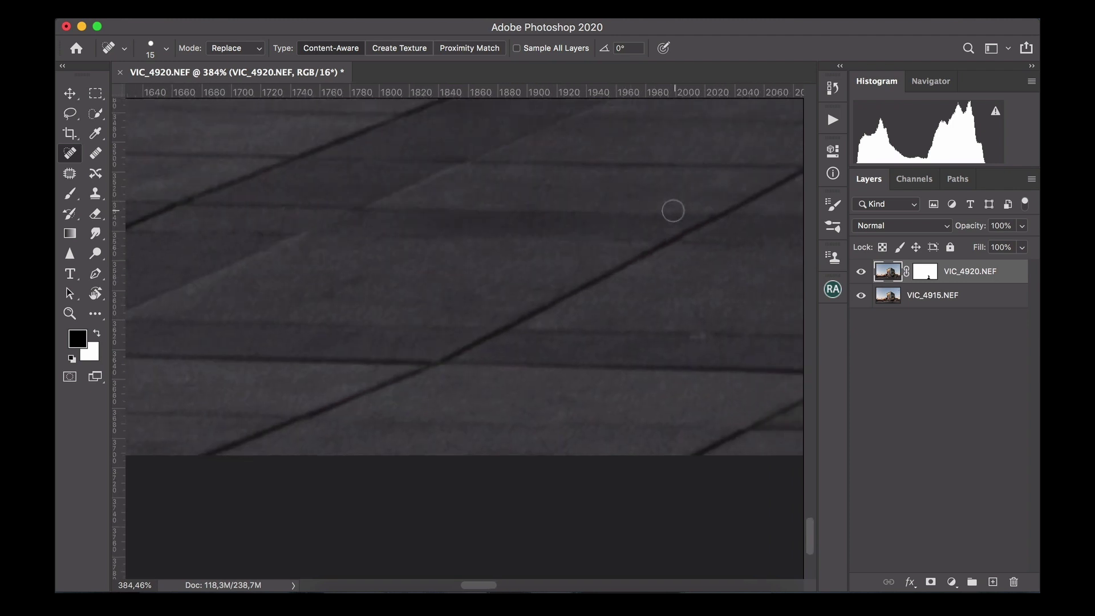
scroll(528, 173, up, 2)
scroll(528, 174, right, 2)
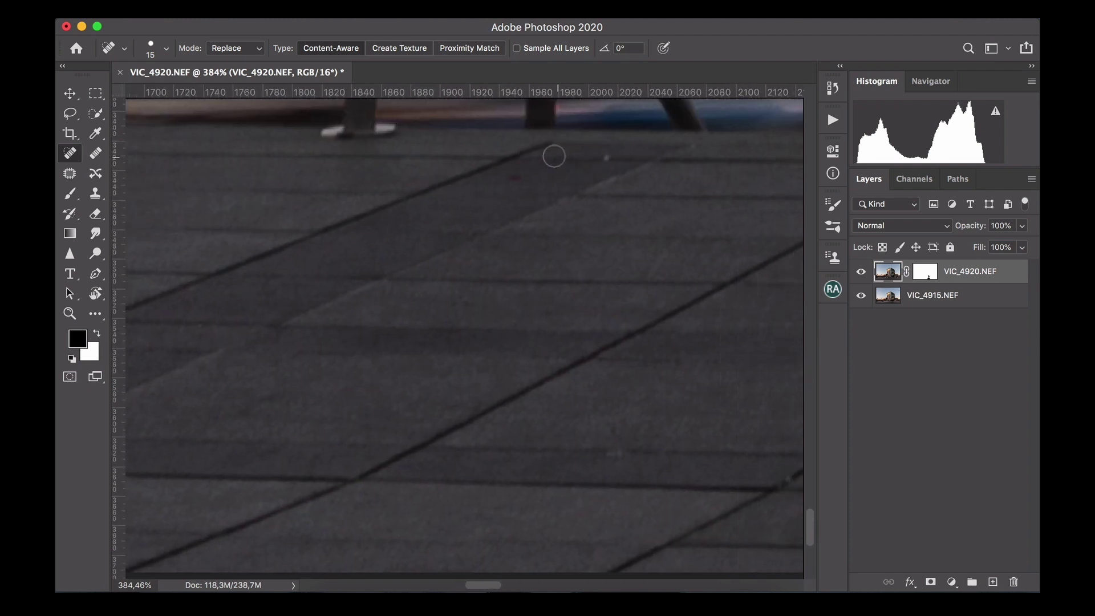
click(486, 203)
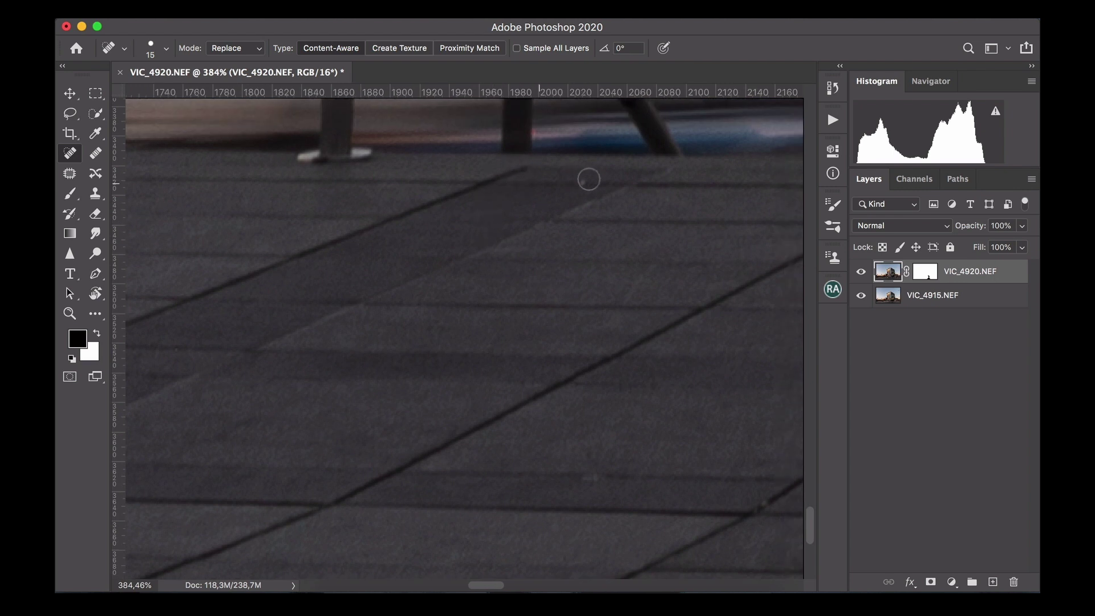
click(581, 183)
- Remove the speck at the next diagonal joint crossing and the pale speck on the paving nearer the road
scroll(677, 408, down, 3)
scroll(665, 411, right, 3)
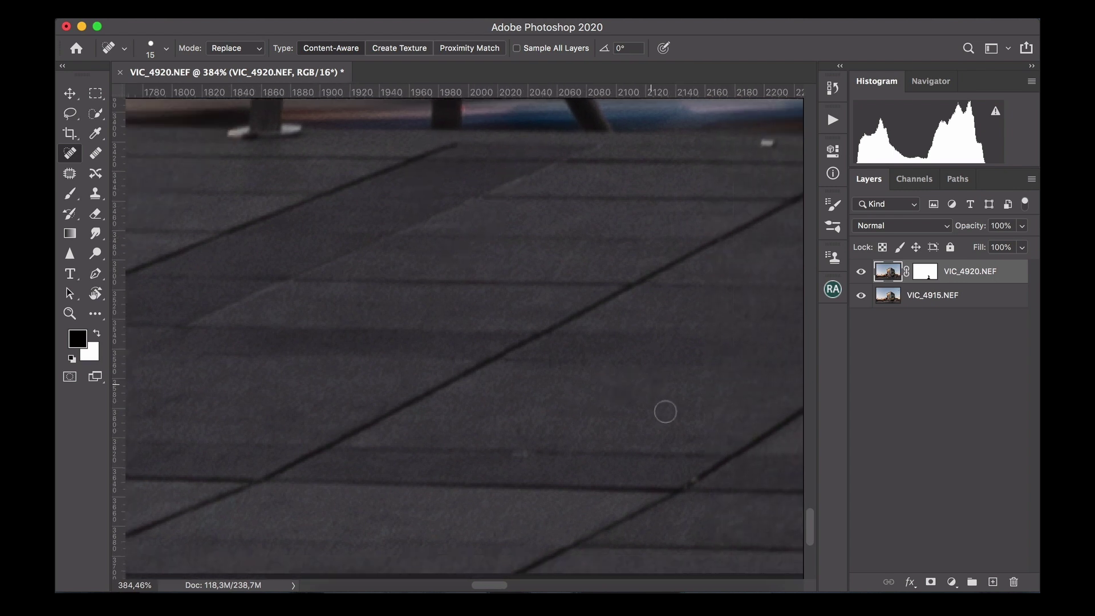
scroll(417, 452, down, 1)
scroll(400, 433, right, 1)
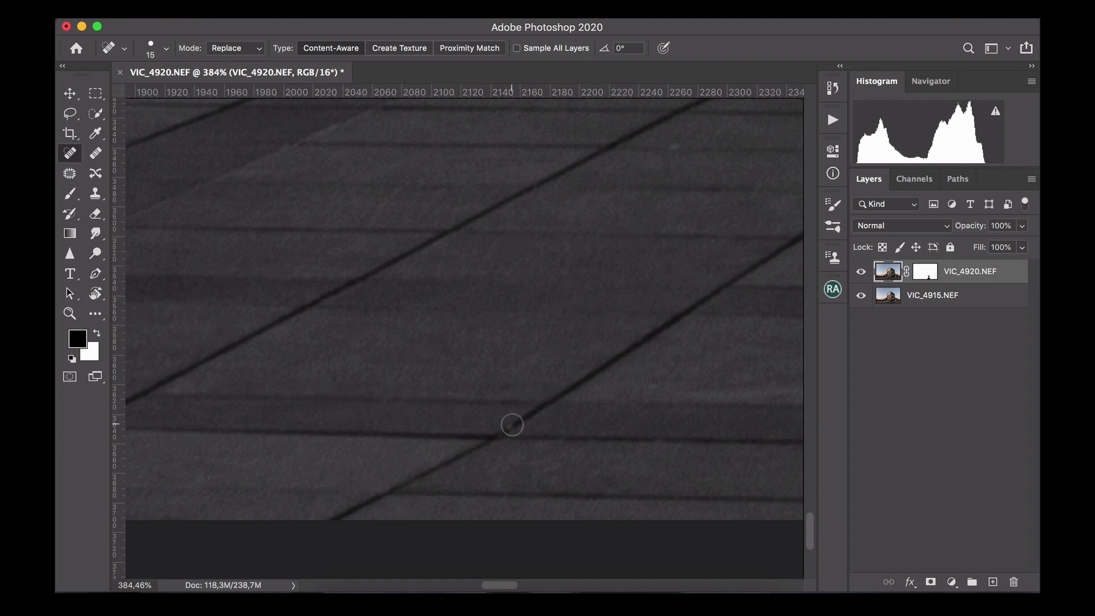
click(509, 427)
click(673, 147)
- Select VIC_4915.NEF, clone over the speck at the lower end of the vertical joint with a 30 px Clone Stamp, and reselect VIC_4920.NEF
scroll(611, 240, down, 2)
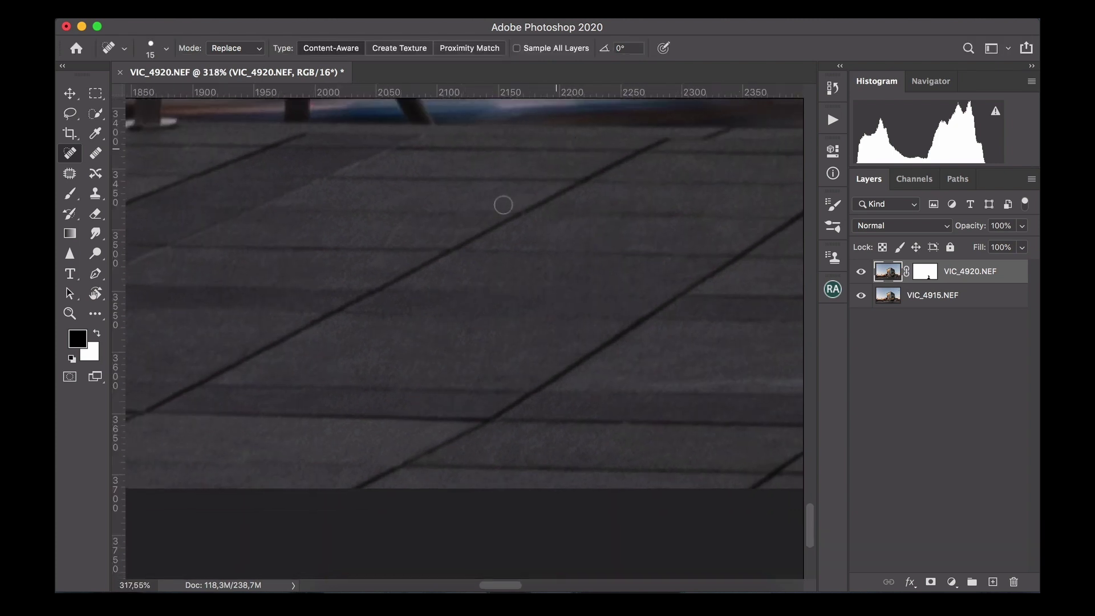
scroll(454, 270, down, 3)
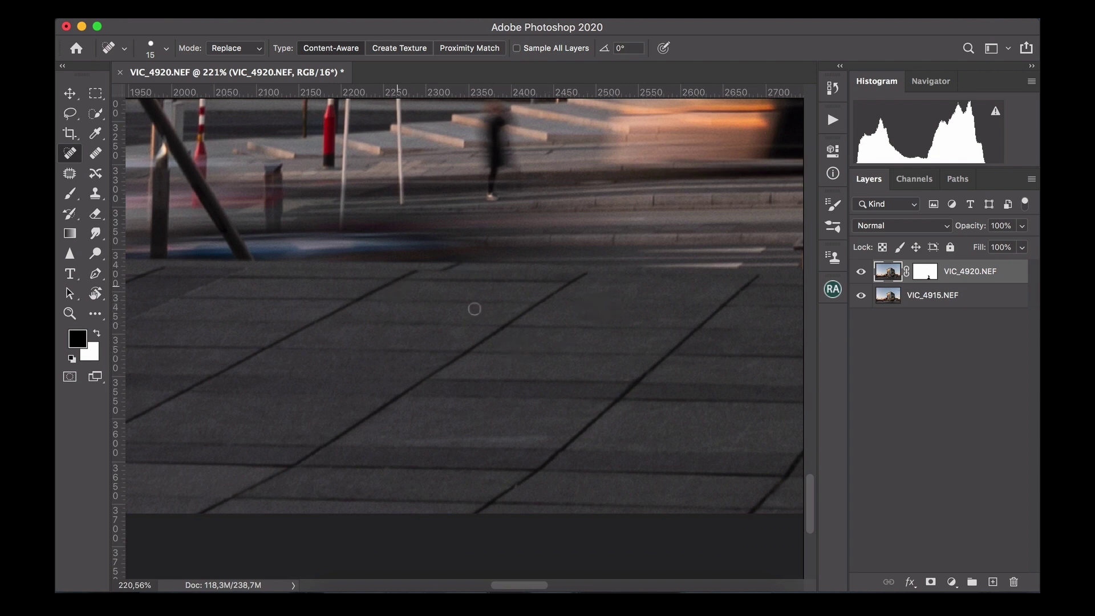
scroll(527, 345, right, 5)
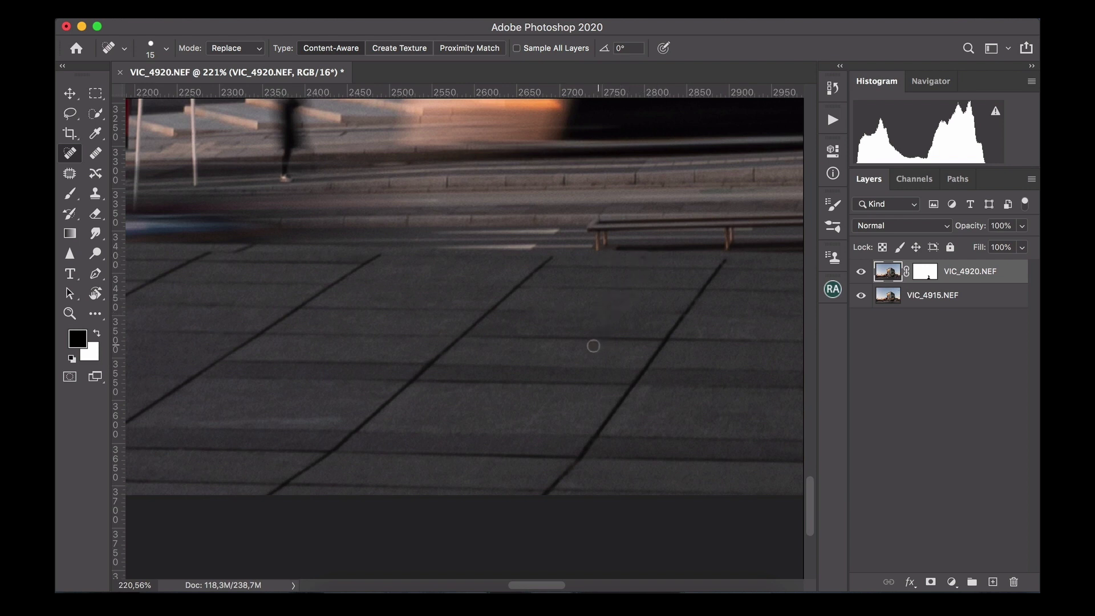
scroll(593, 321, right, 5)
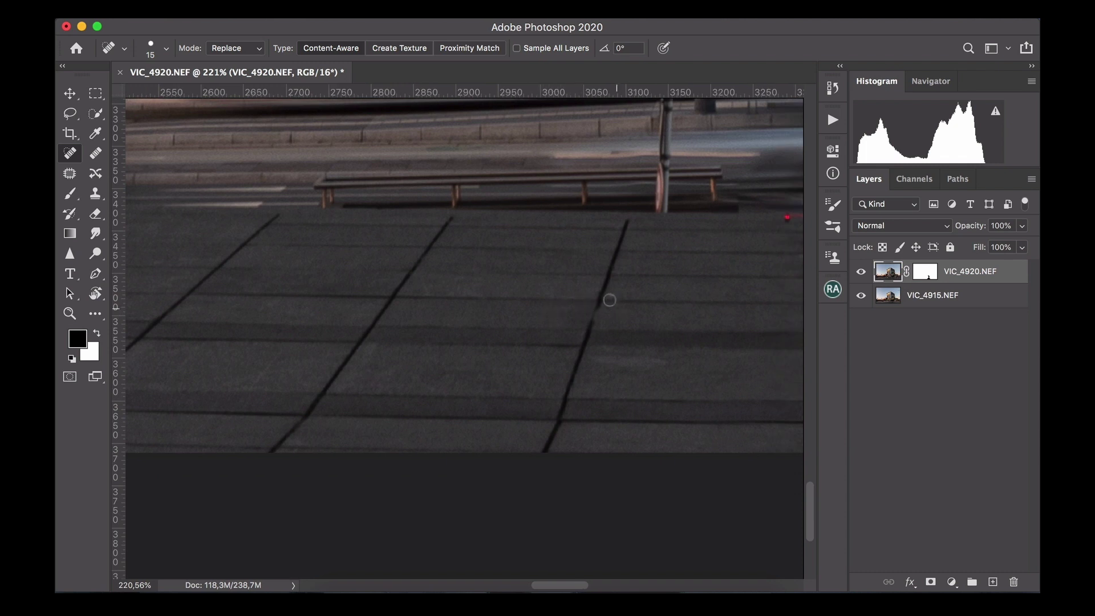
scroll(617, 319, right, 4)
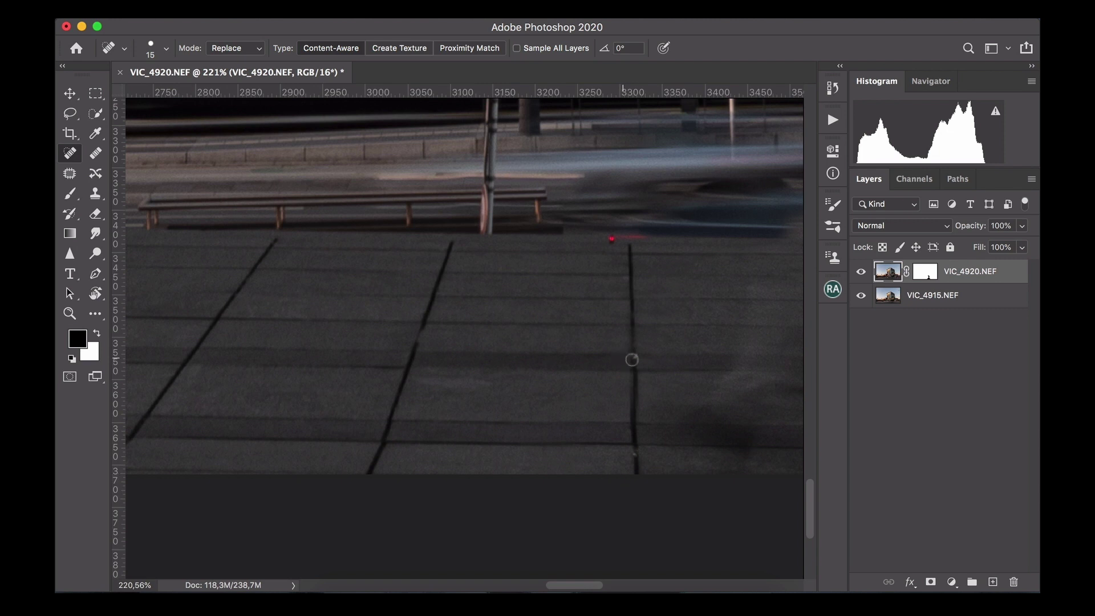
click(891, 297)
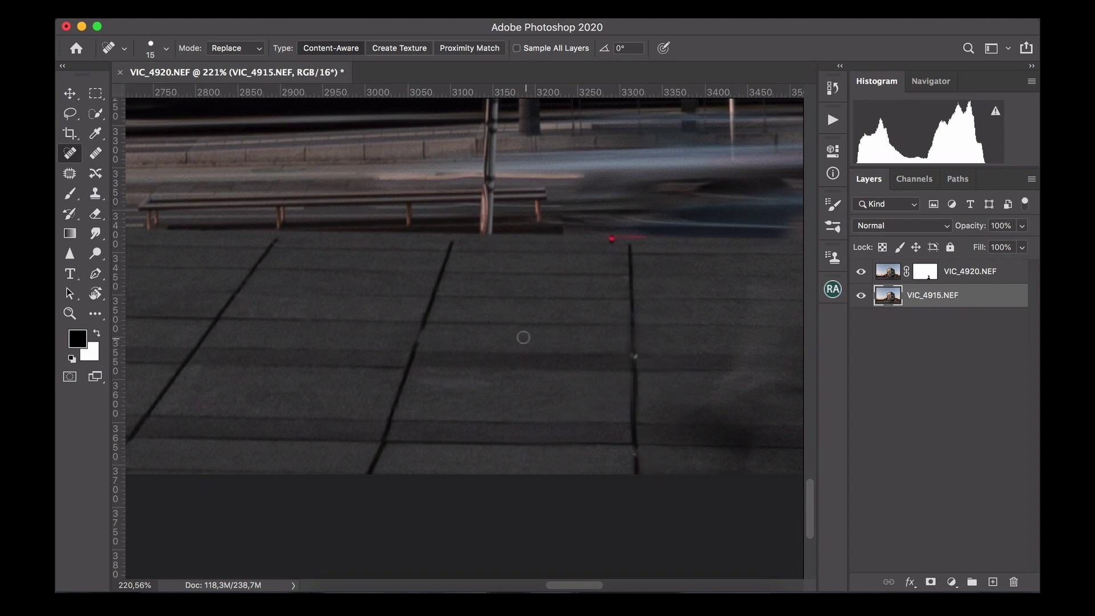
key(s)
key(bracketright)
key(bracketright)
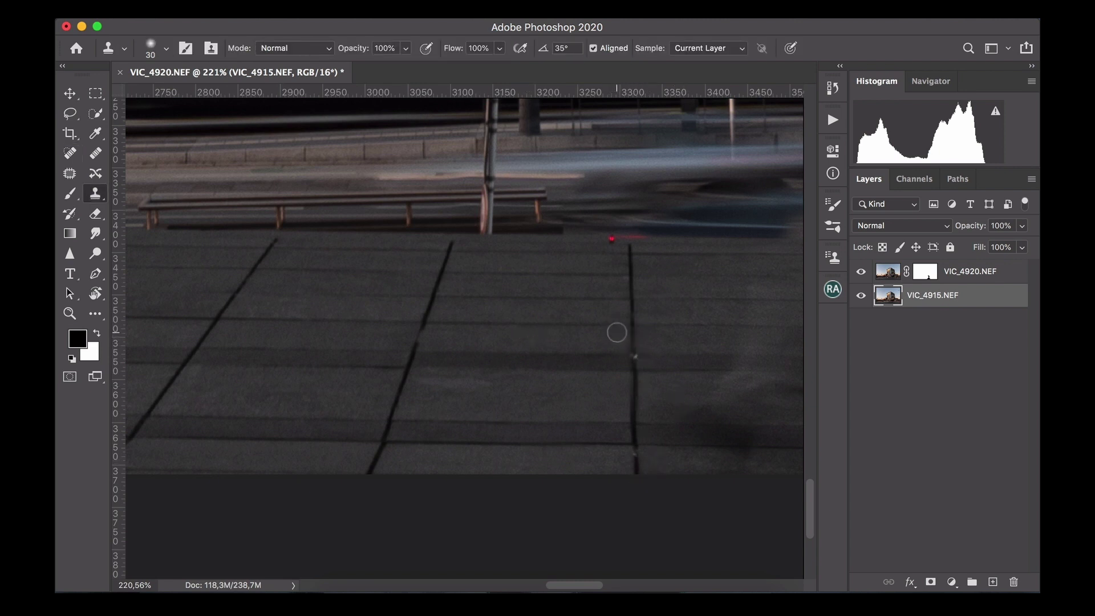
drag(638, 471, 631, 457)
drag(634, 455, 643, 537)
click(884, 274)
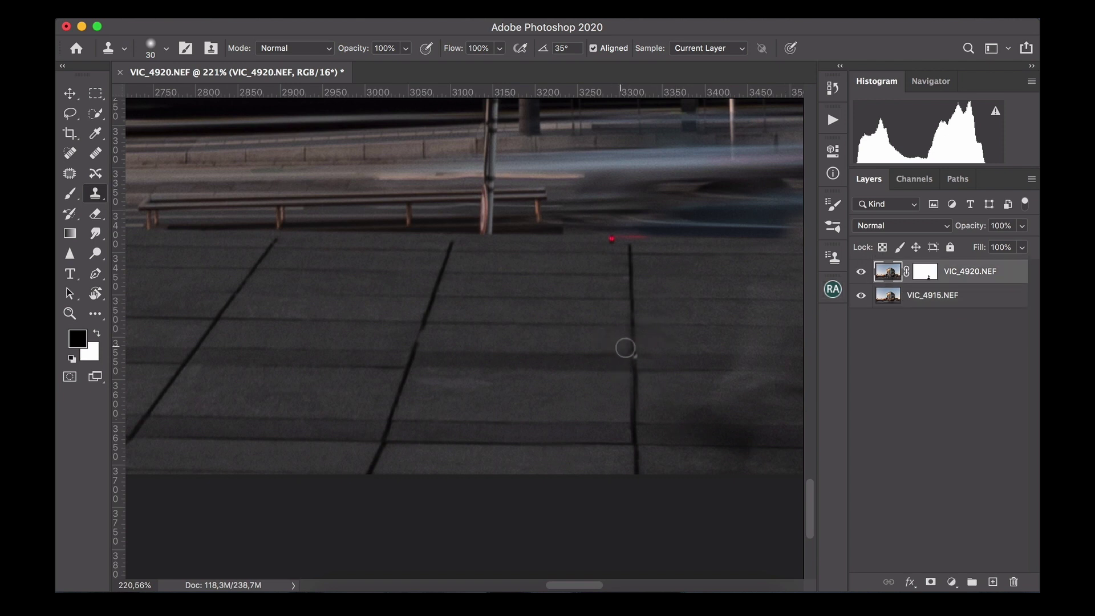
- Compare the pavement with VIC_4920.NEF hidden and shown, and ready a 90 px brush on that layer's mask
click(861, 273)
click(861, 275)
click(862, 274)
click(861, 273)
click(926, 273)
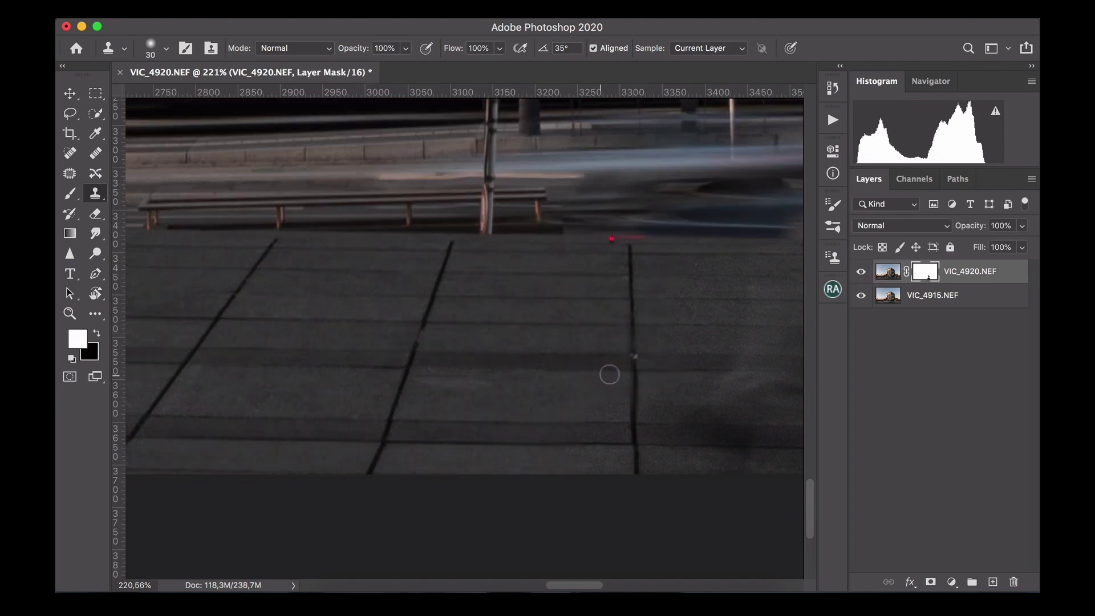
key(b)
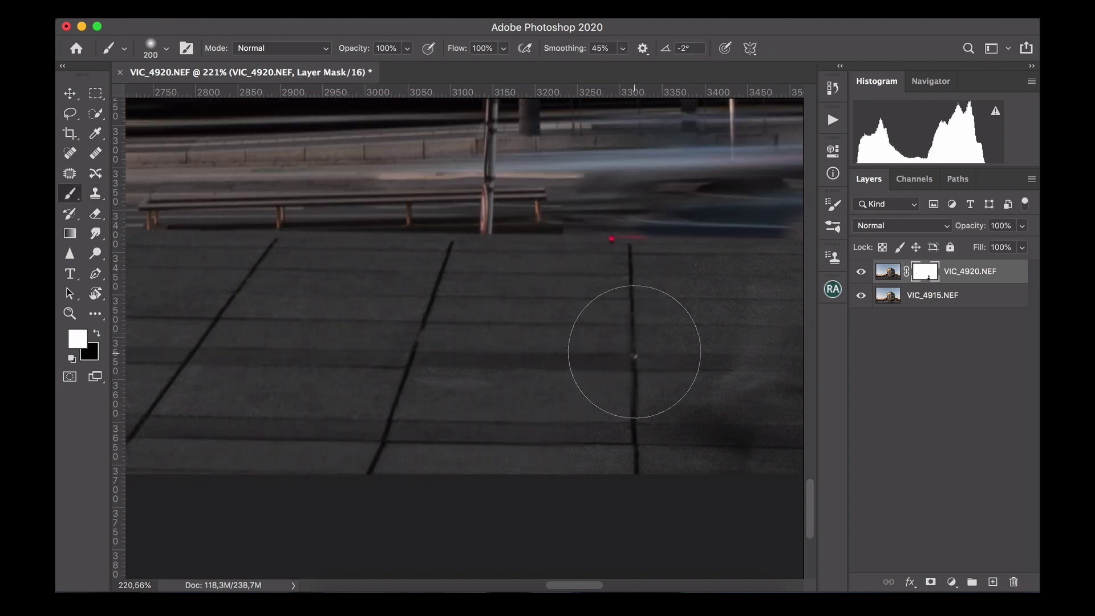
key(bracketleft)
key(bracketleft)
key(bracketleft)
key(bracketleft)
key(bracketleft)
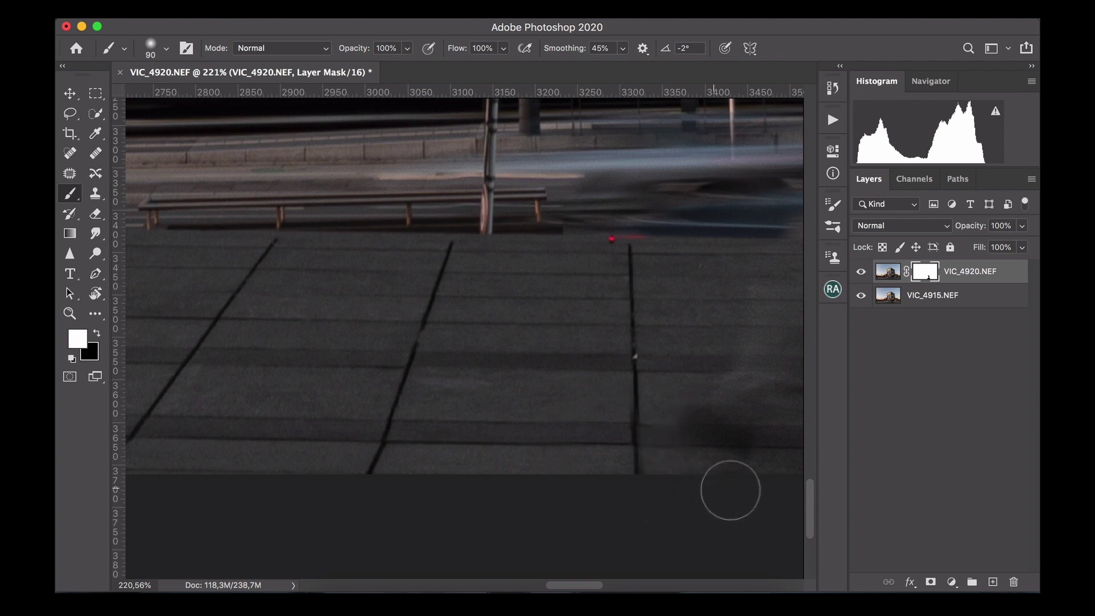
- Set the mask brush to black with 54% flow, and compare the vertical joint with VIC_4920.NEF hidden and shown
click(861, 273)
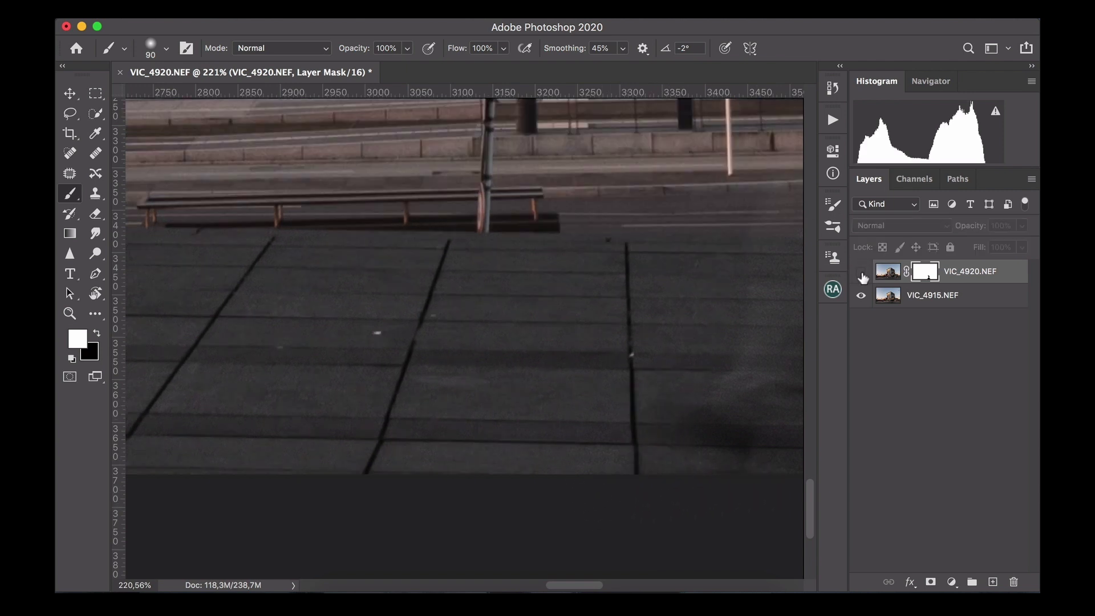
click(861, 273)
key(x)
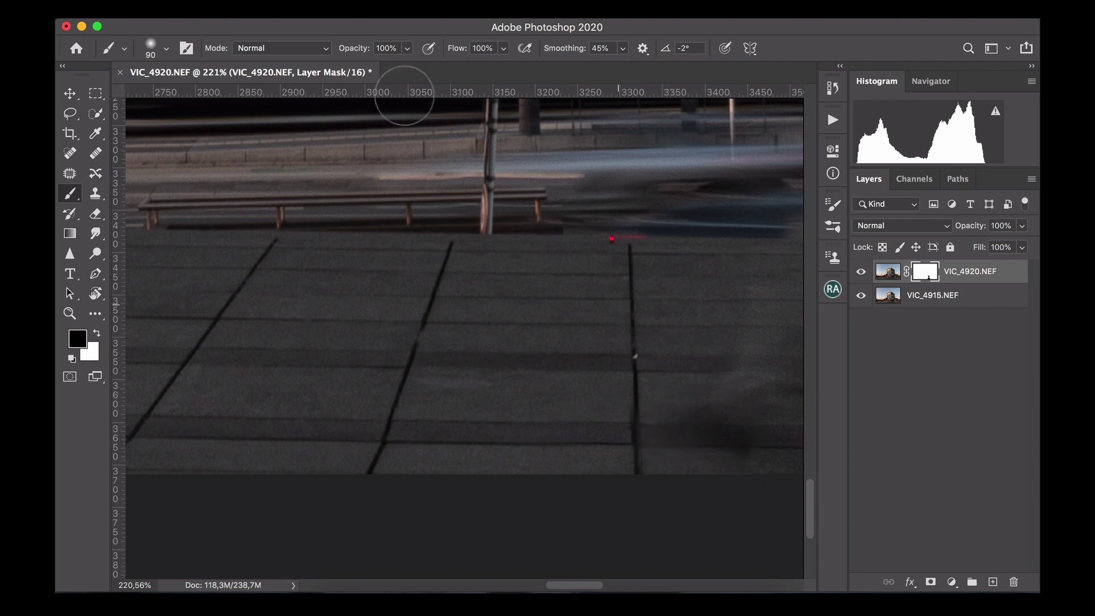
click(503, 48)
drag(504, 66, 471, 66)
click(479, 34)
click(862, 272)
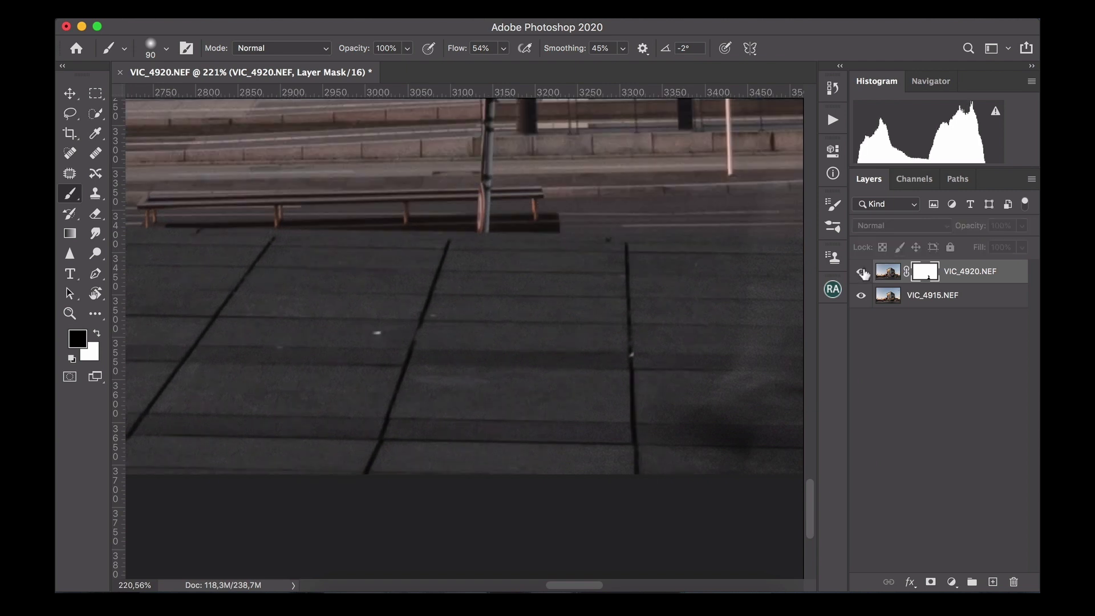
click(862, 272)
click(861, 272)
click(862, 272)
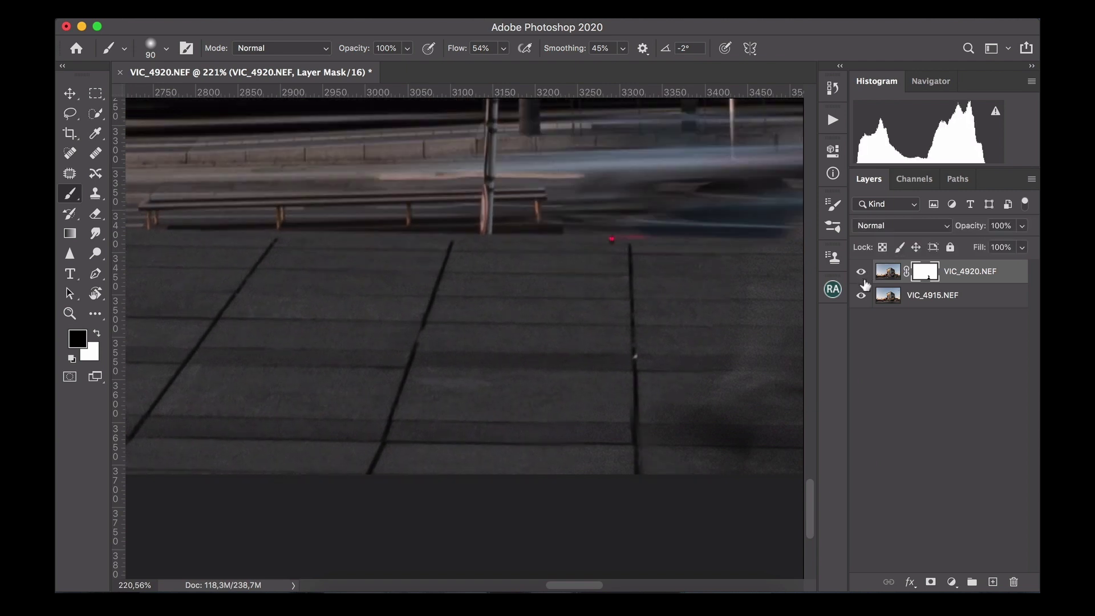
click(890, 274)
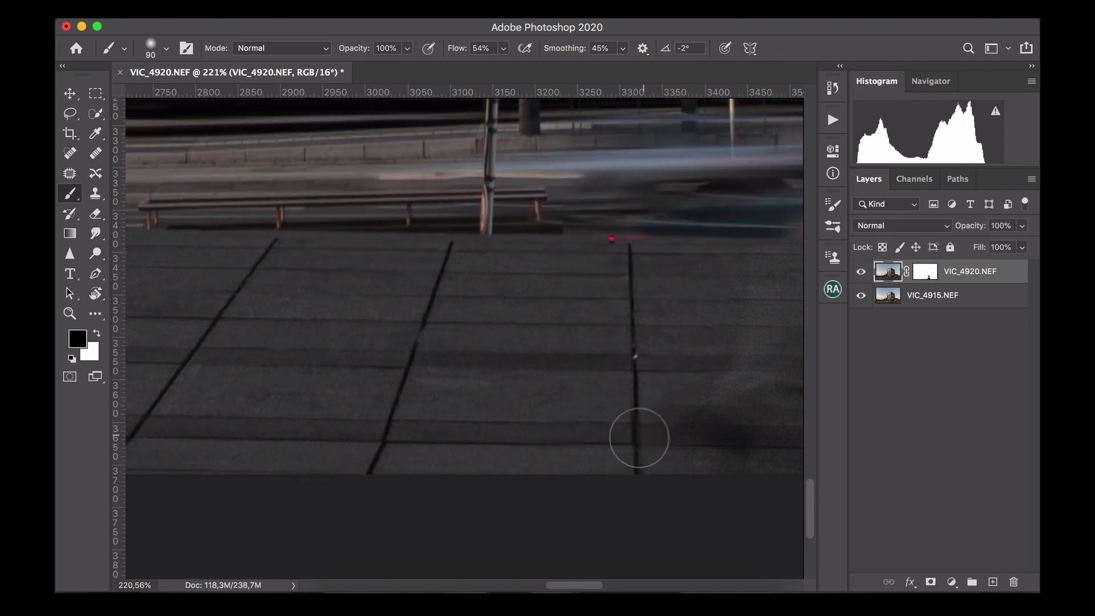
key(x)
drag(635, 450, 630, 439)
key(x)
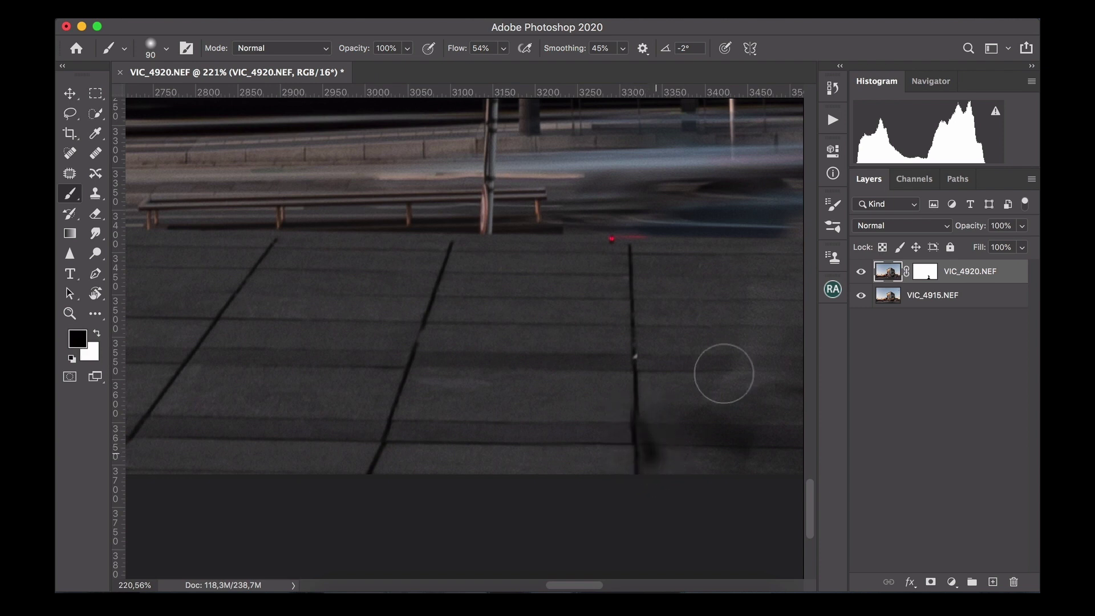
key(super+z)
key(super+z)
key(super+z)
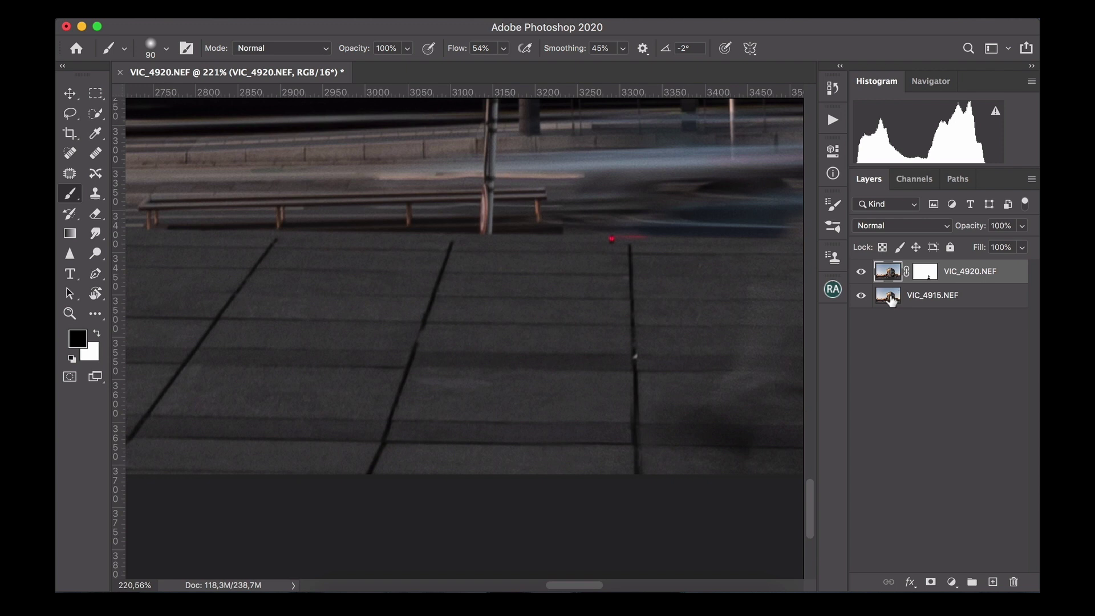
- Paint black on VIC_4920.NEF's layer mask along the vertical pavement joint, and compare the blend with that layer hidden
click(925, 273)
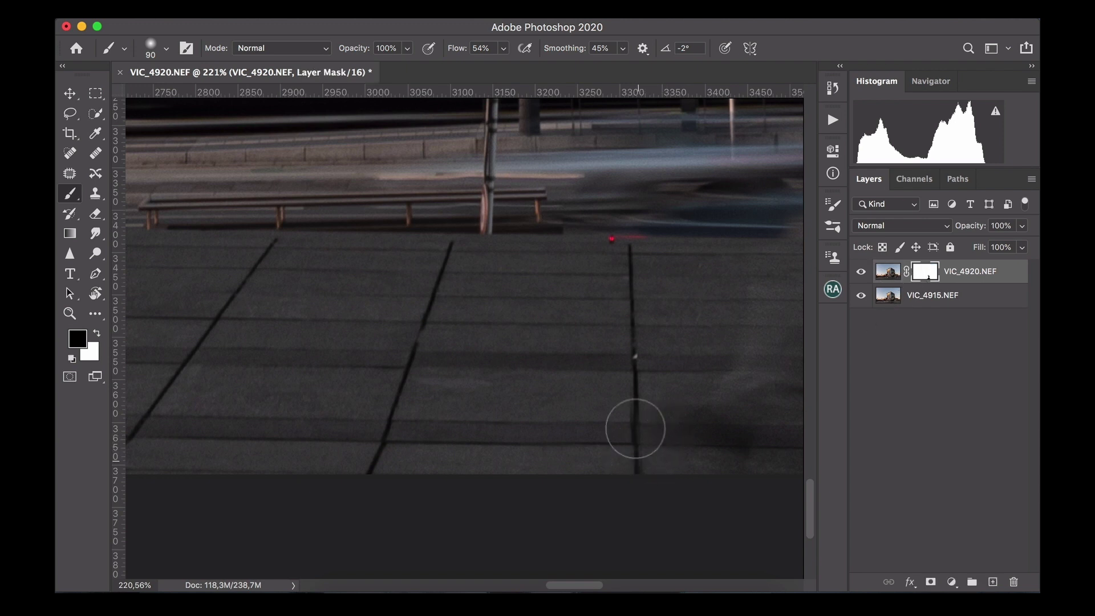
mouse_move(636, 413)
mouse_down()
mouse_move(634, 390)
mouse_move(636, 483)
mouse_move(625, 279)
mouse_move(624, 419)
mouse_move(615, 259)
mouse_move(615, 283)
mouse_move(621, 307)
mouse_move(624, 242)
mouse_move(625, 341)
mouse_move(627, 258)
mouse_up()
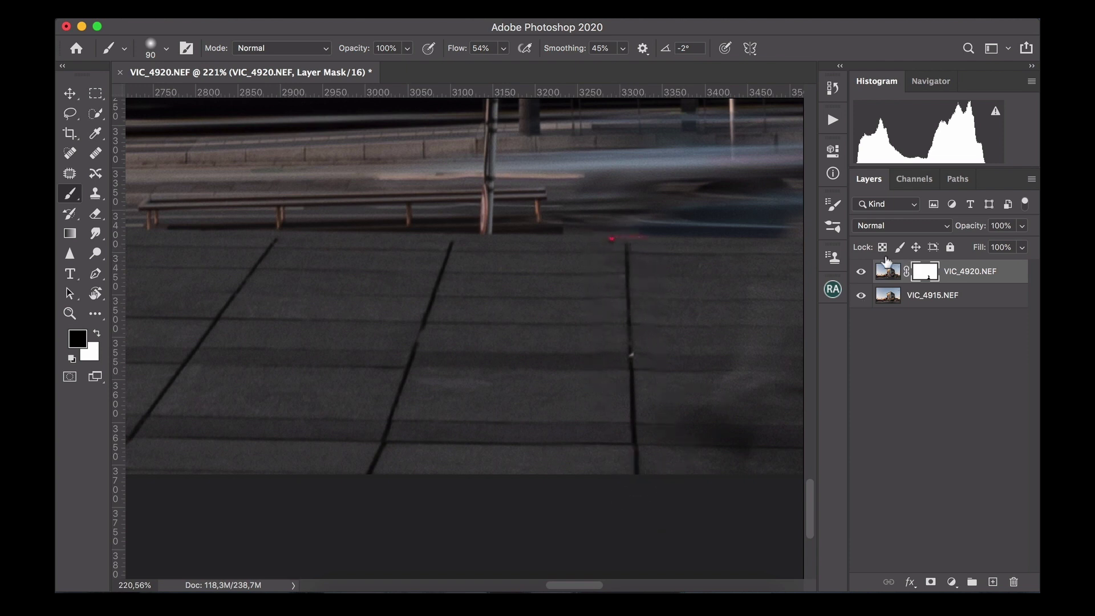
click(859, 272)
click(860, 272)
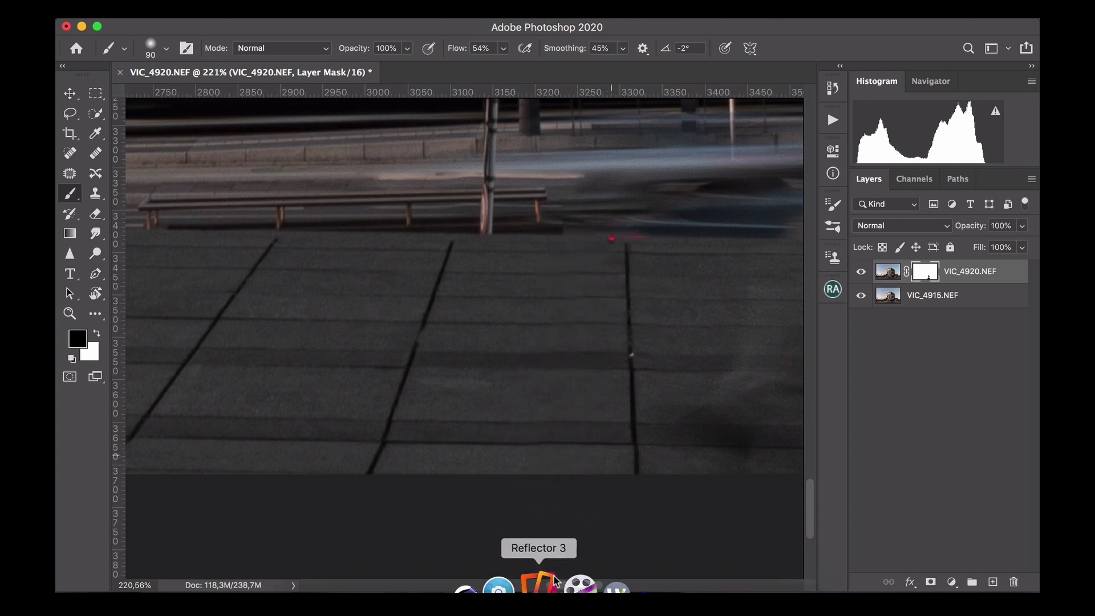
click(861, 272)
click(861, 272)
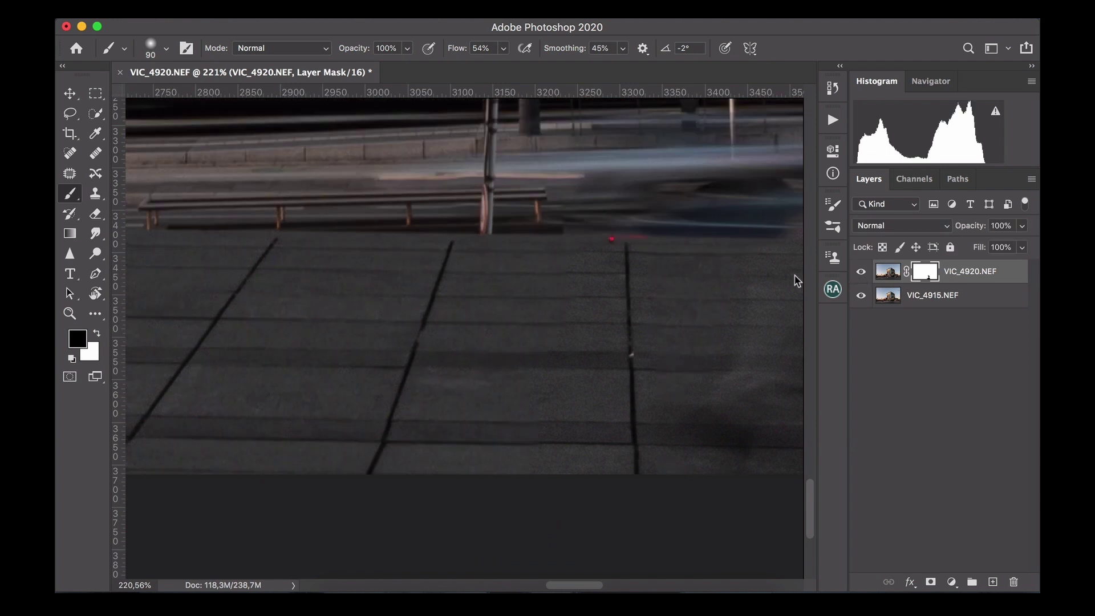
- Remove the speck on the vertical joint from VIC_4920.NEF and VIC_4915.NEF, using a 30 px Clone Stamp and a 15 px Spot Healing Brush
click(888, 273)
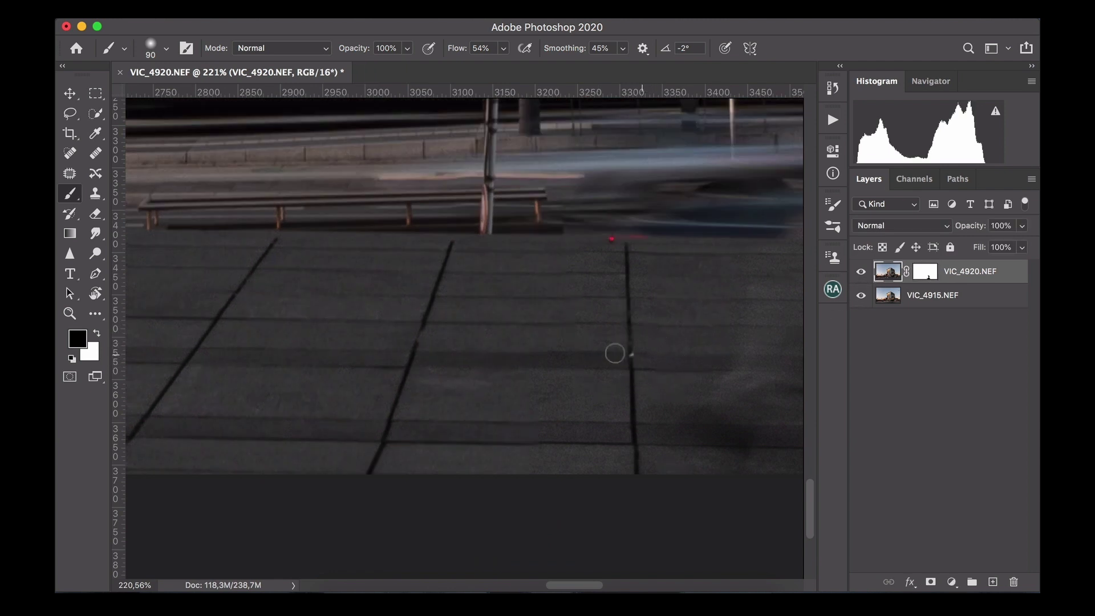
key(s)
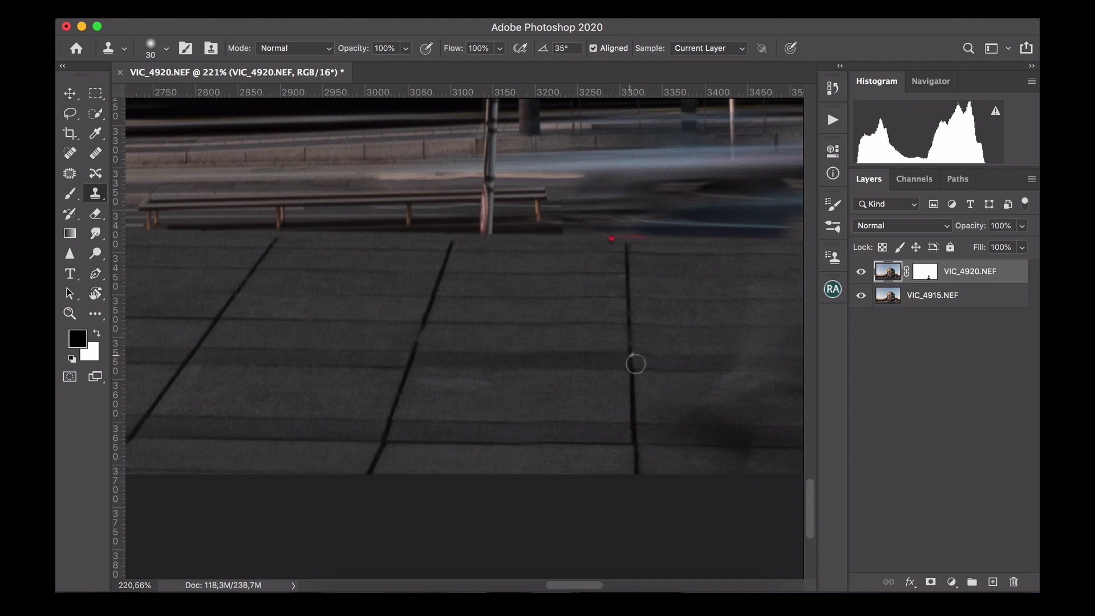
click(890, 296)
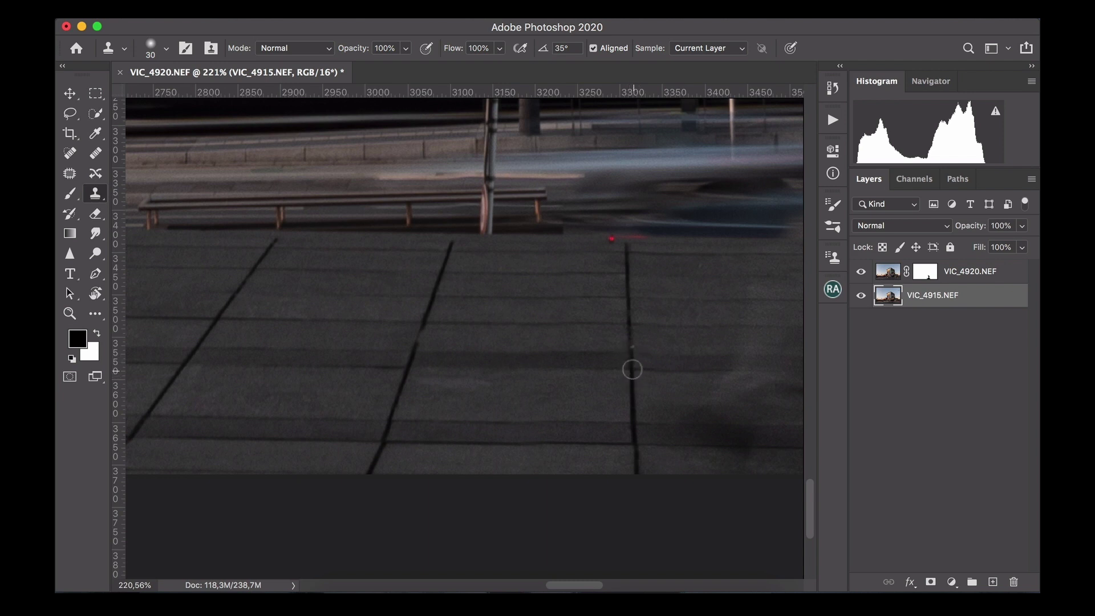
key(j)
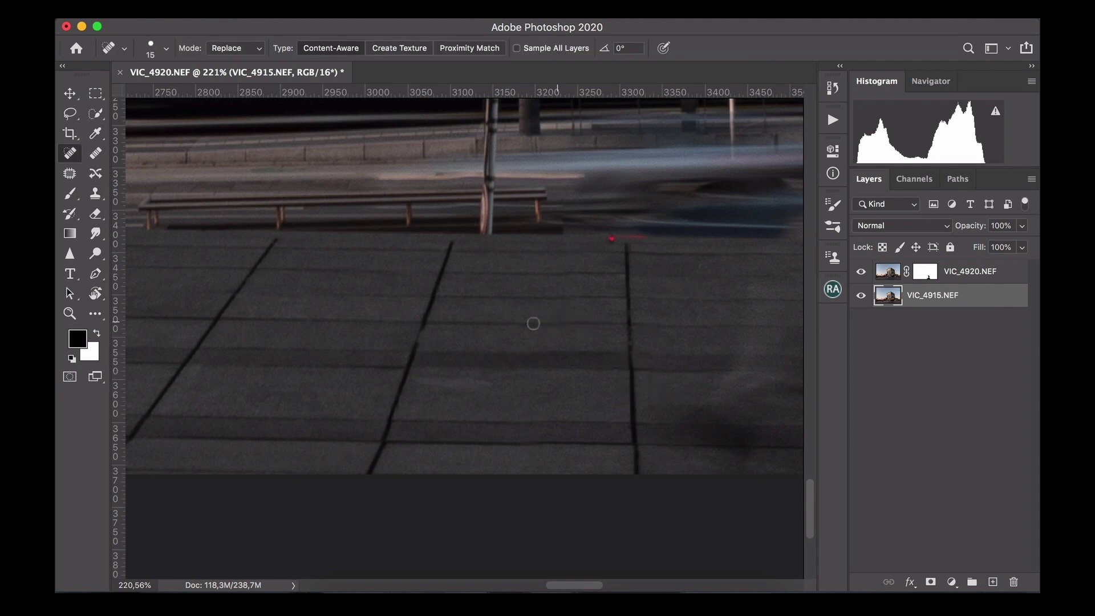
- Heal the bright speck behind the front walker's shoe on VIC_4915.NEF, and compare the area with VIC_4920.NEF hidden
scroll(533, 324, down, 3)
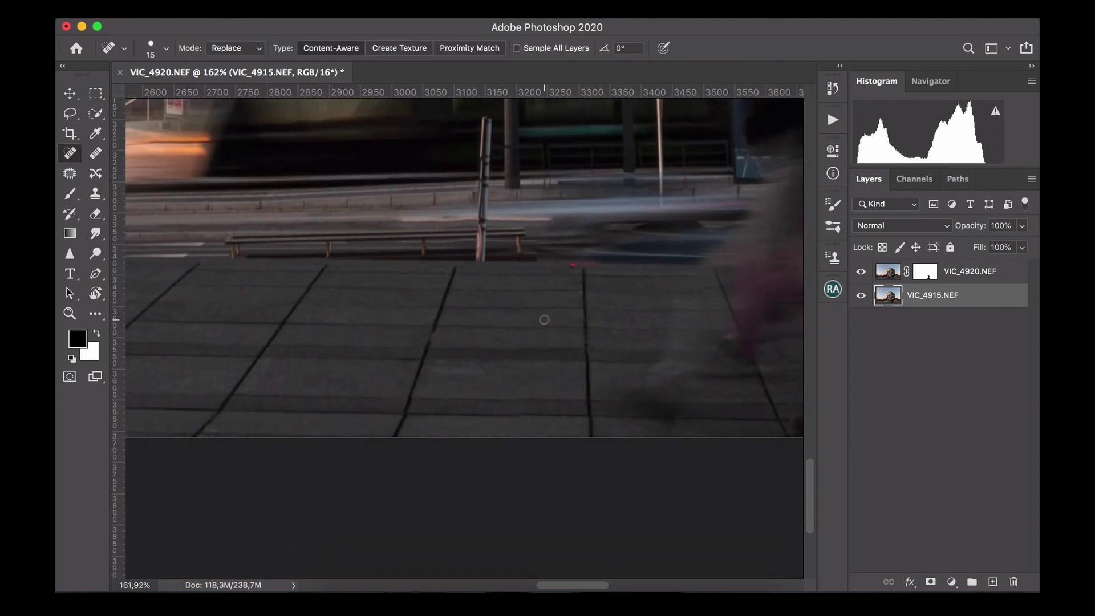
scroll(544, 320, down, 5)
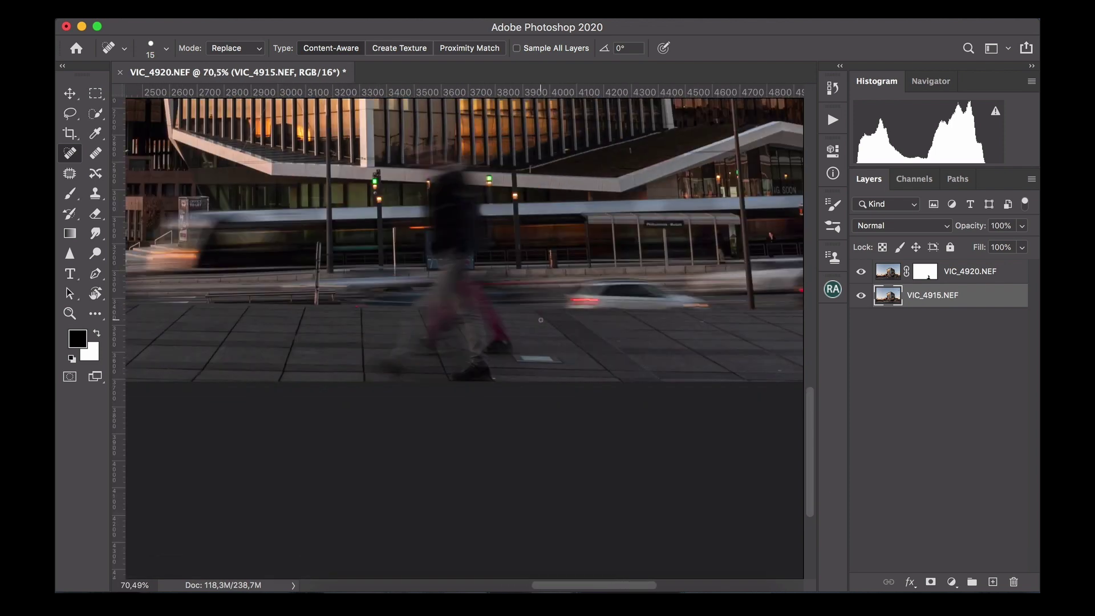
scroll(539, 319, up, 6)
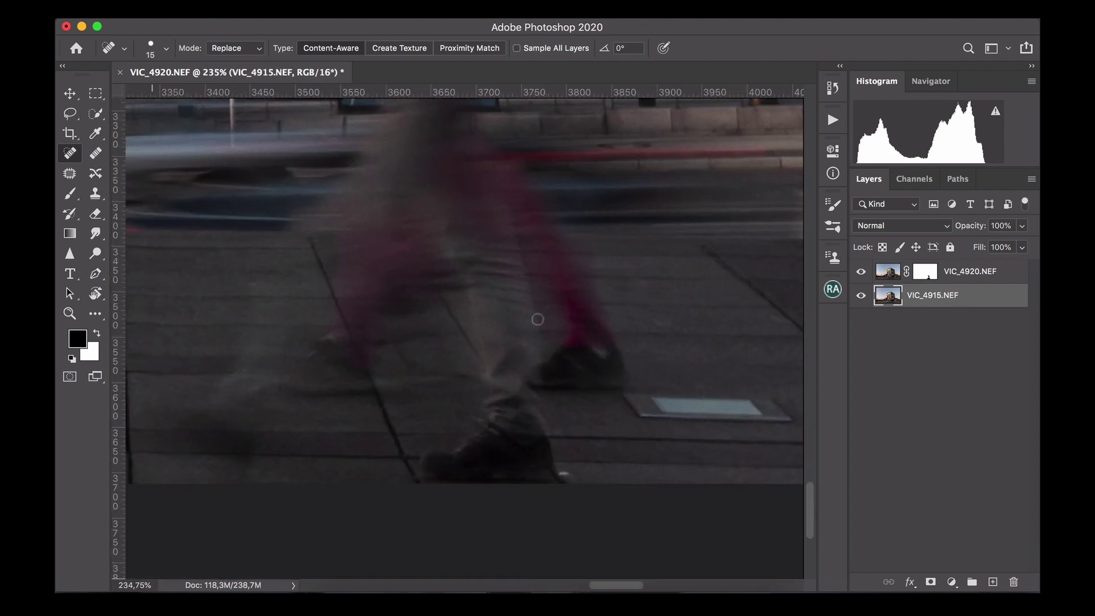
scroll(538, 321, right, 5)
scroll(513, 331, down, 1)
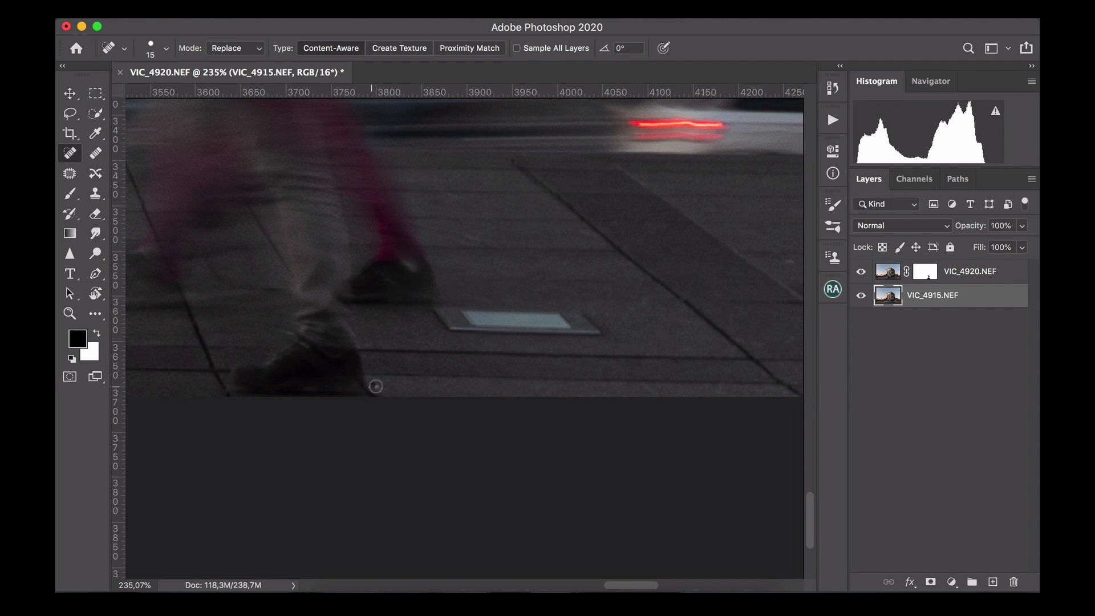
click(861, 273)
click(860, 272)
click(860, 273)
click(858, 274)
- Refine VIC_4920.NEF's layer mask around the metal plate beside the walkers with a 90 px brush in white and black
click(923, 272)
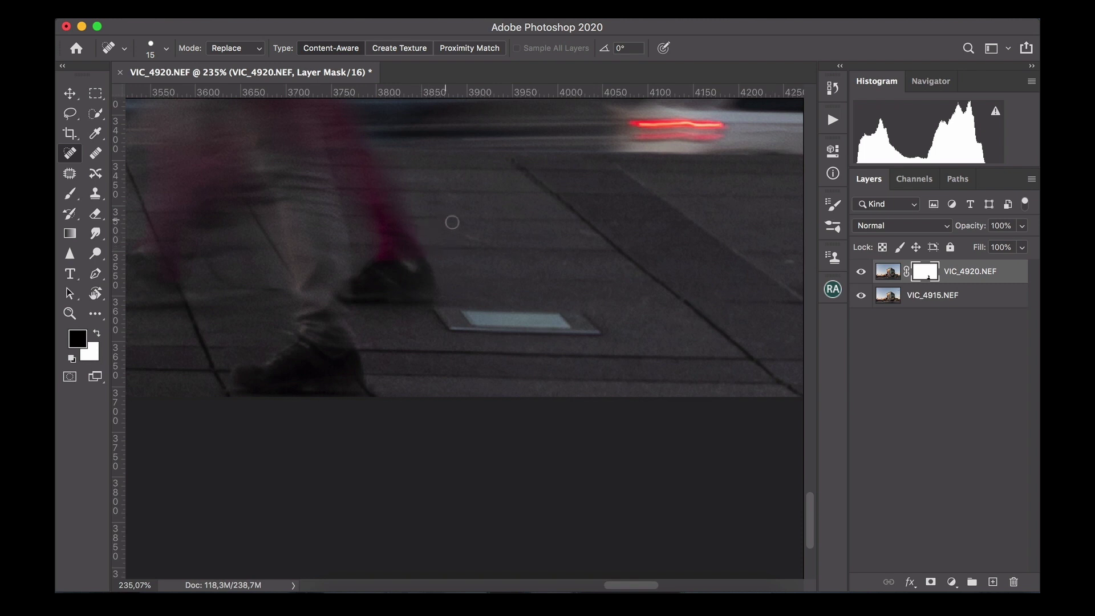
key(bracketright)
key(bracketright)
key(bracketright)
key(bracketright)
key(bracketright)
key(bracketright)
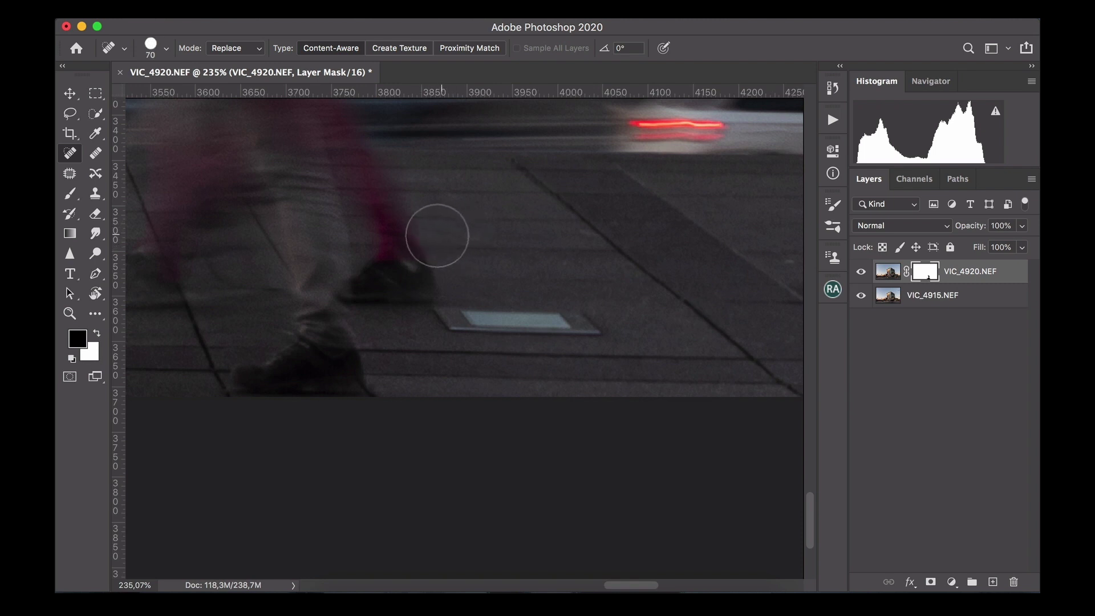
key(x)
key(b)
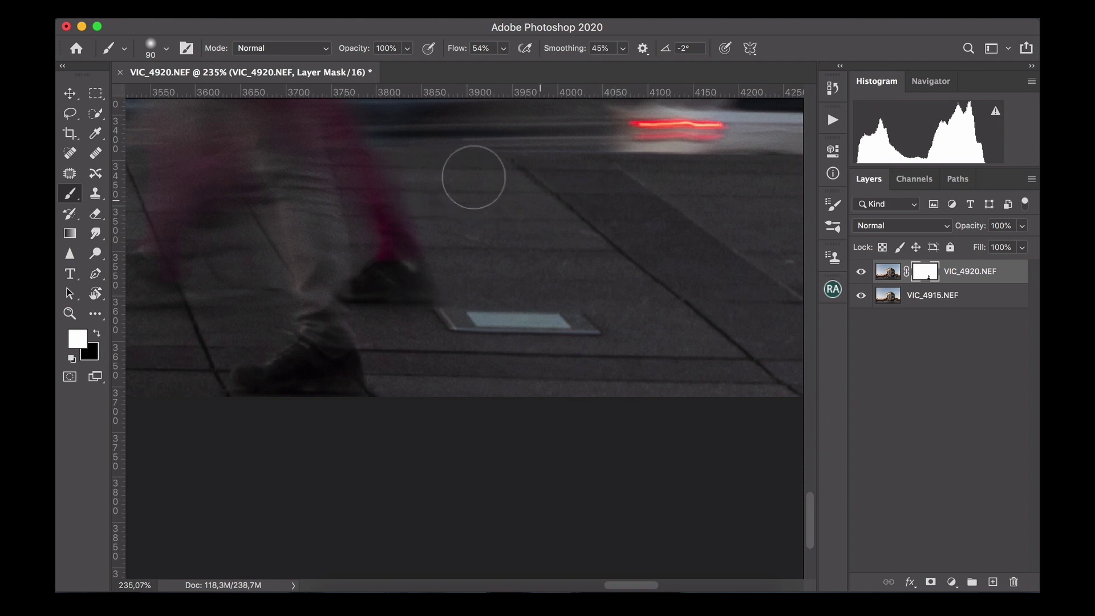
key(x)
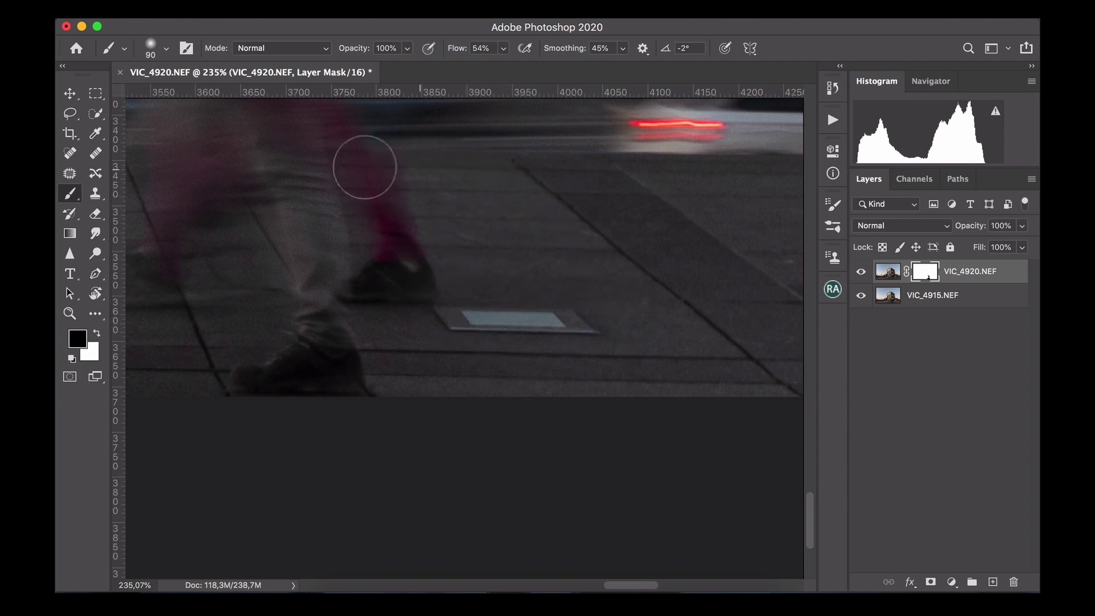
- Refine the layer mask beside the walkers' bodies, over the road, railing and blurred tram, with black and white brush strokes
scroll(412, 257, up, 2)
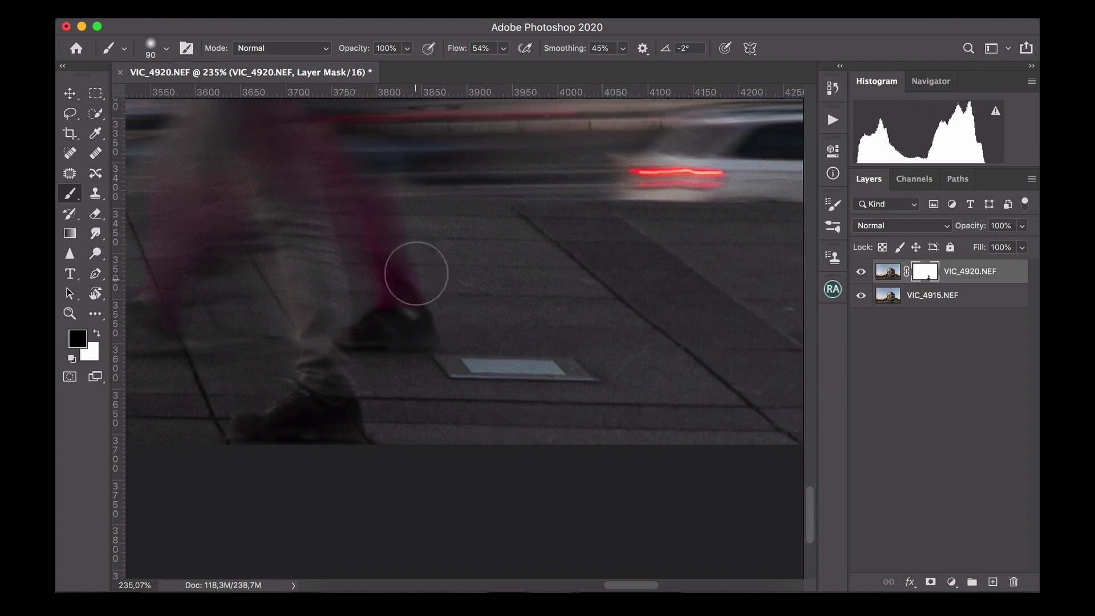
scroll(417, 273, up, 8)
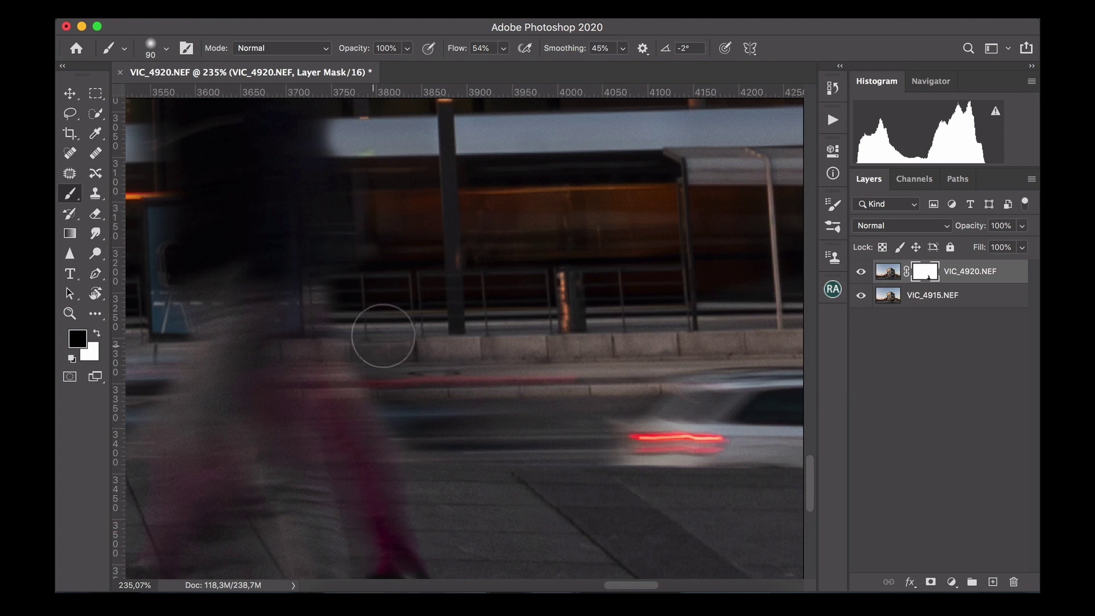
key(x)
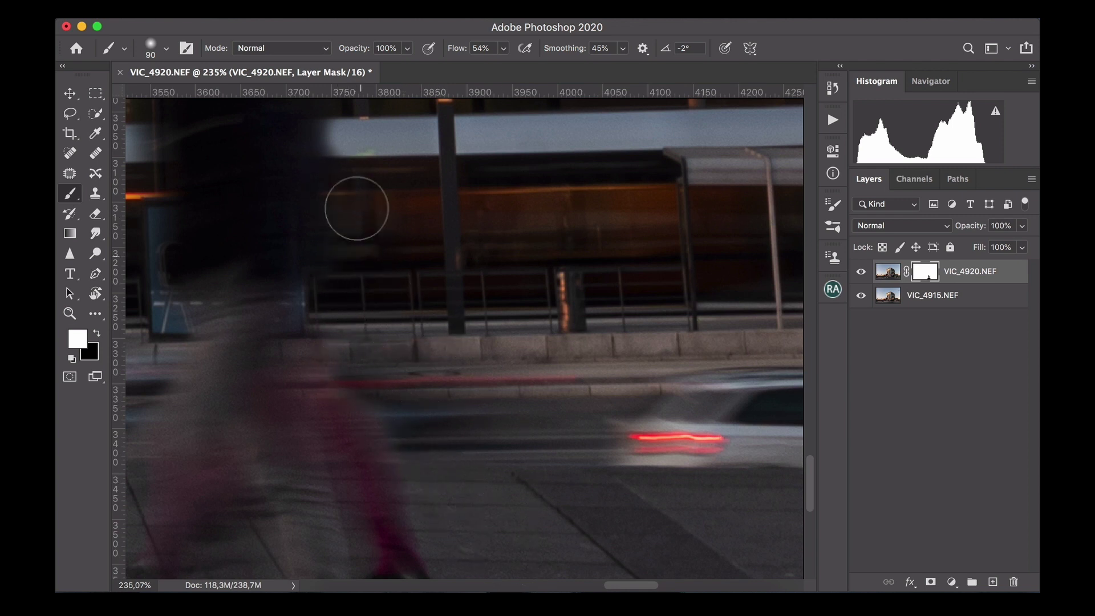
scroll(367, 269, up, 2)
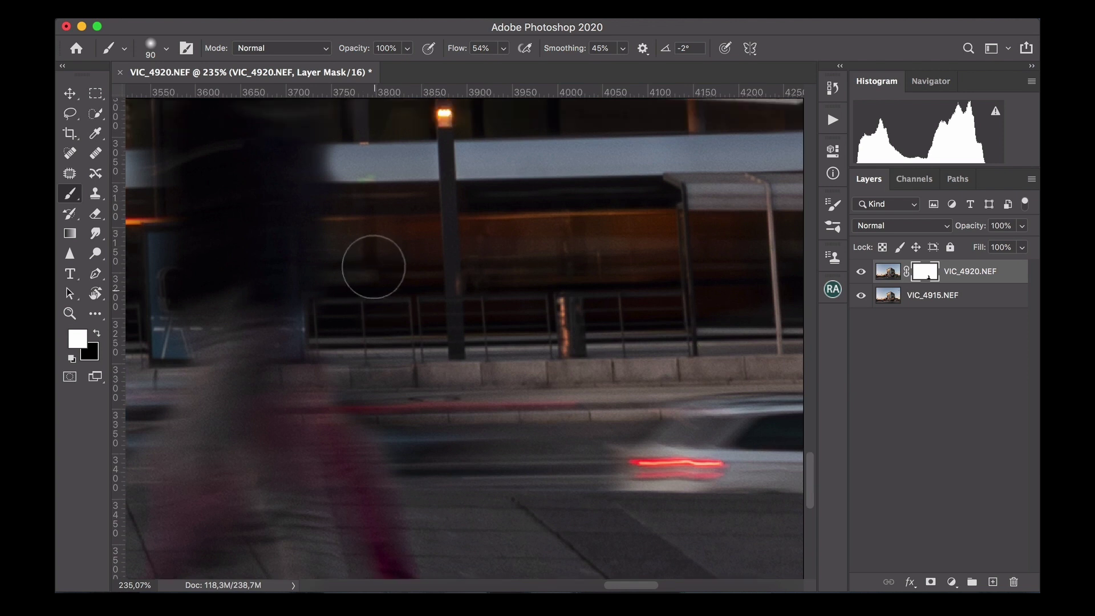
scroll(373, 266, up, 6)
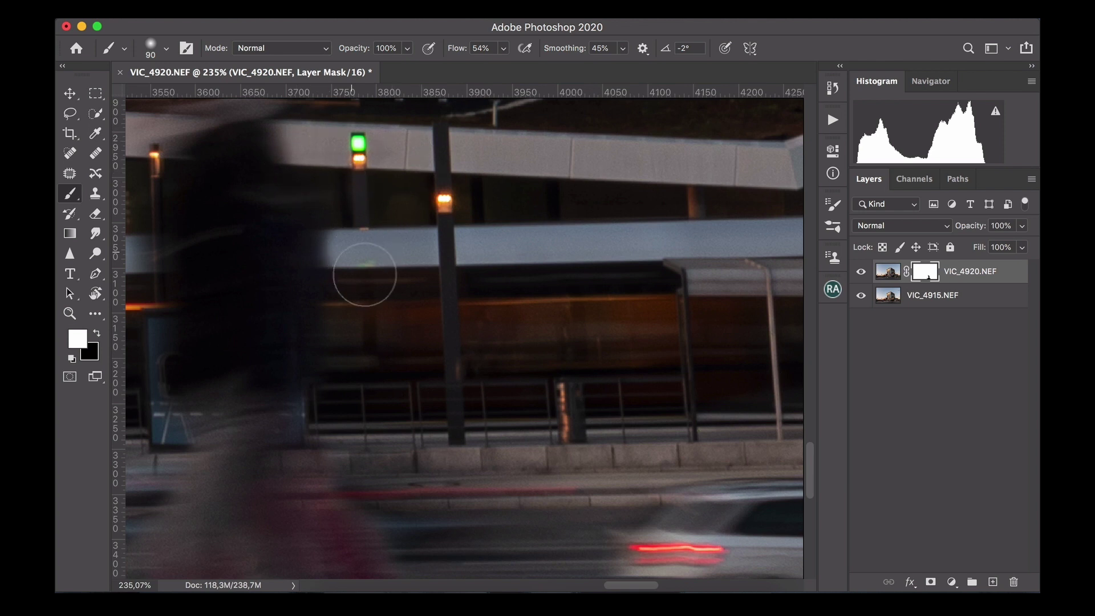
- Compare the pavement beside the walkers with VIC_4920.NEF hidden and shown, and paint white on its mask around the metal plate
scroll(447, 362, down, 10)
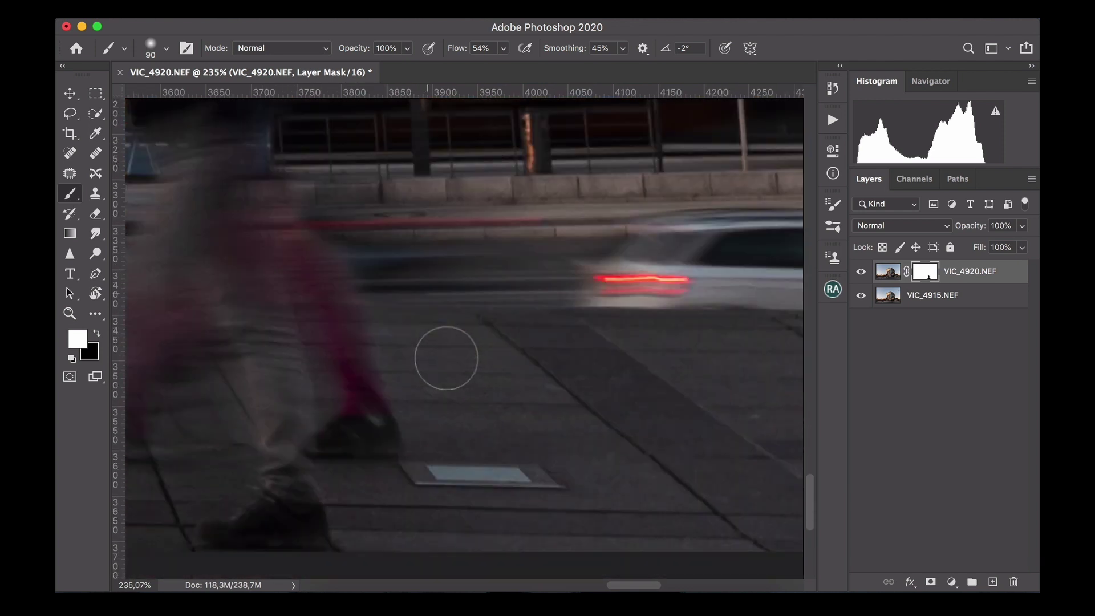
scroll(448, 358, down, 1)
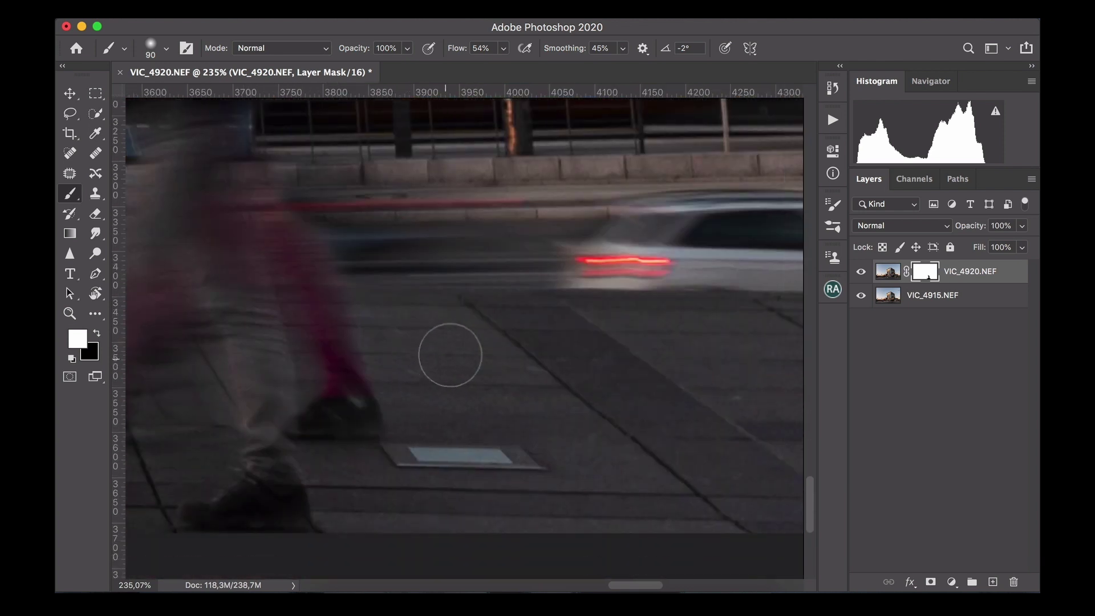
click(861, 273)
click(861, 274)
click(860, 276)
click(860, 278)
click(860, 279)
click(859, 279)
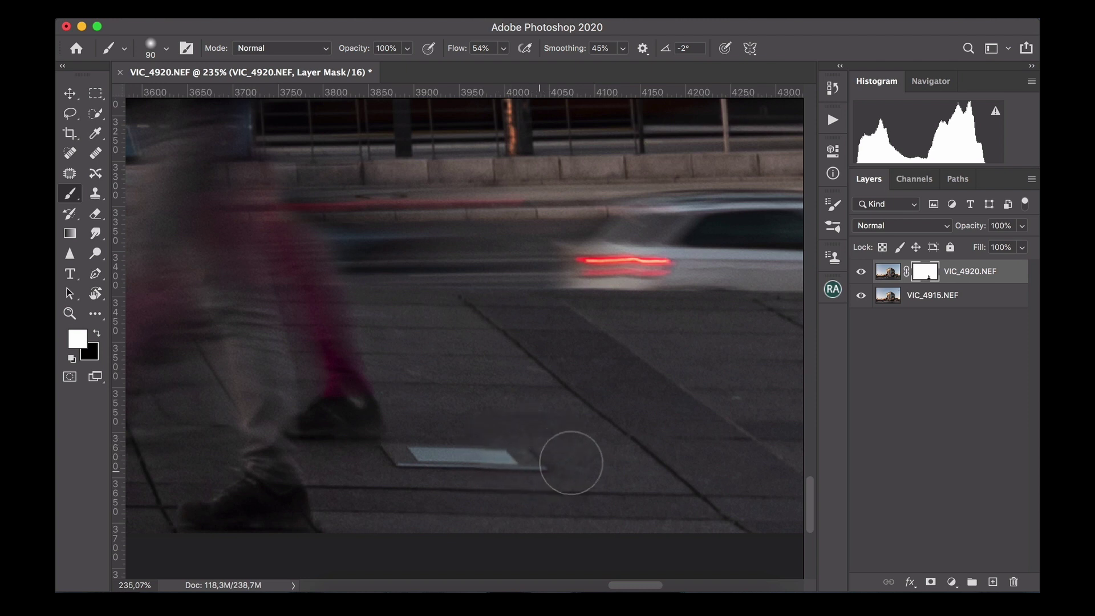
click(861, 272)
click(861, 273)
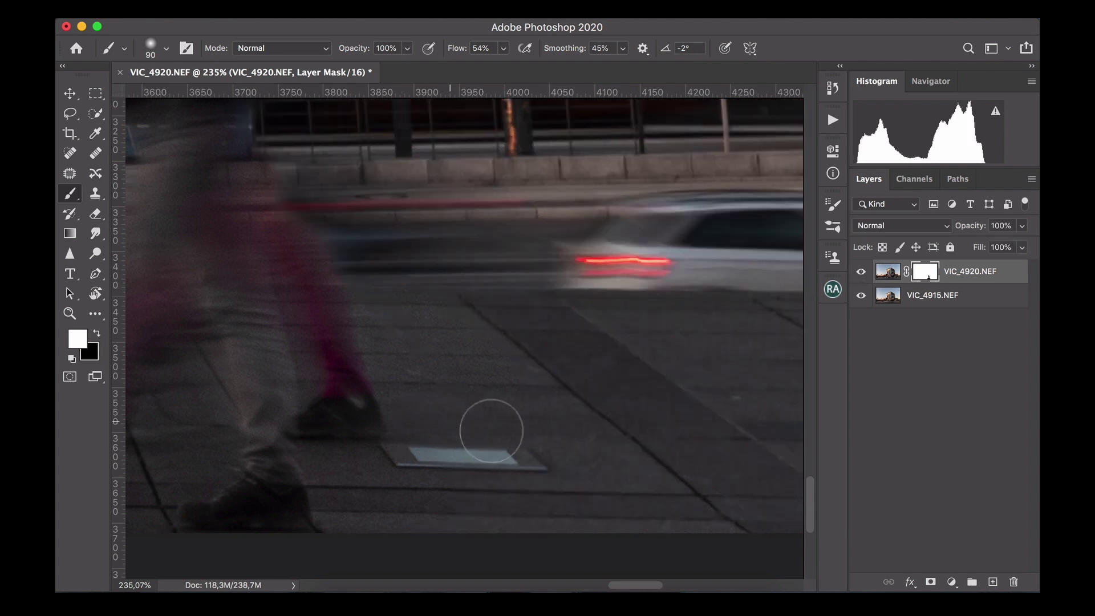
- Make VIC_4920.NEF's image active instead of its mask, dab the pavement speck with a 30 px brush, and undo the dab
scroll(500, 353, right, 10)
scroll(500, 354, up, 2)
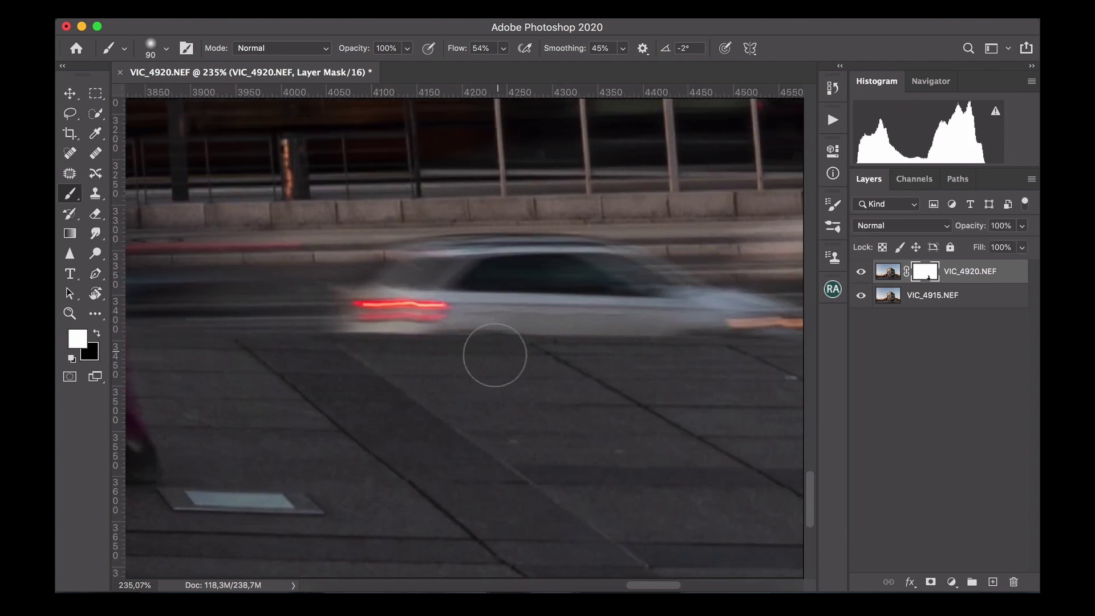
key(bracketleft)
key(bracketleft)
key(bracketleft)
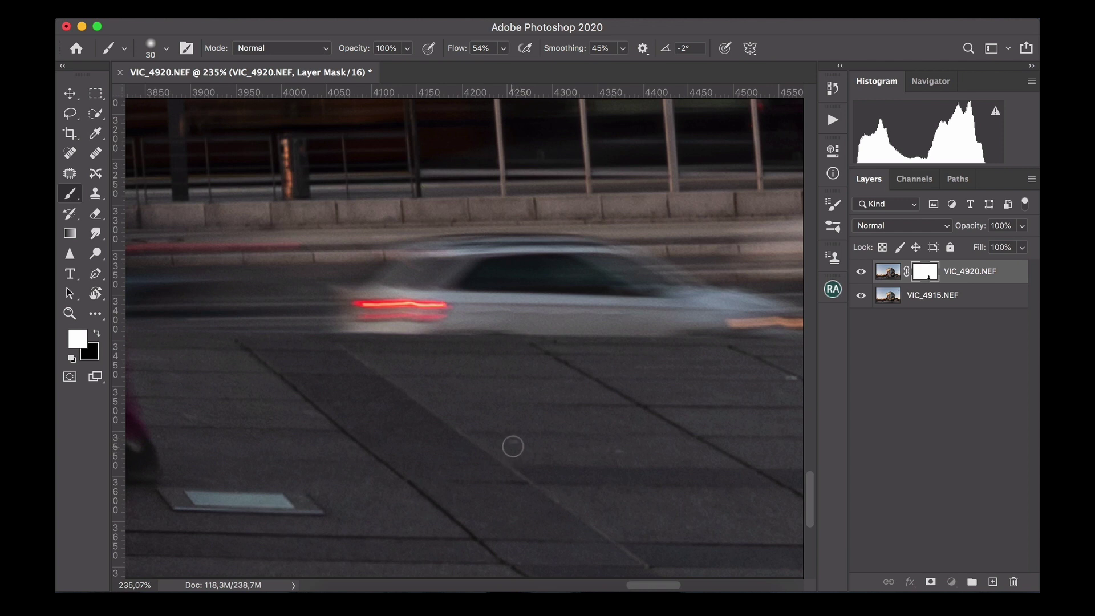
click(887, 272)
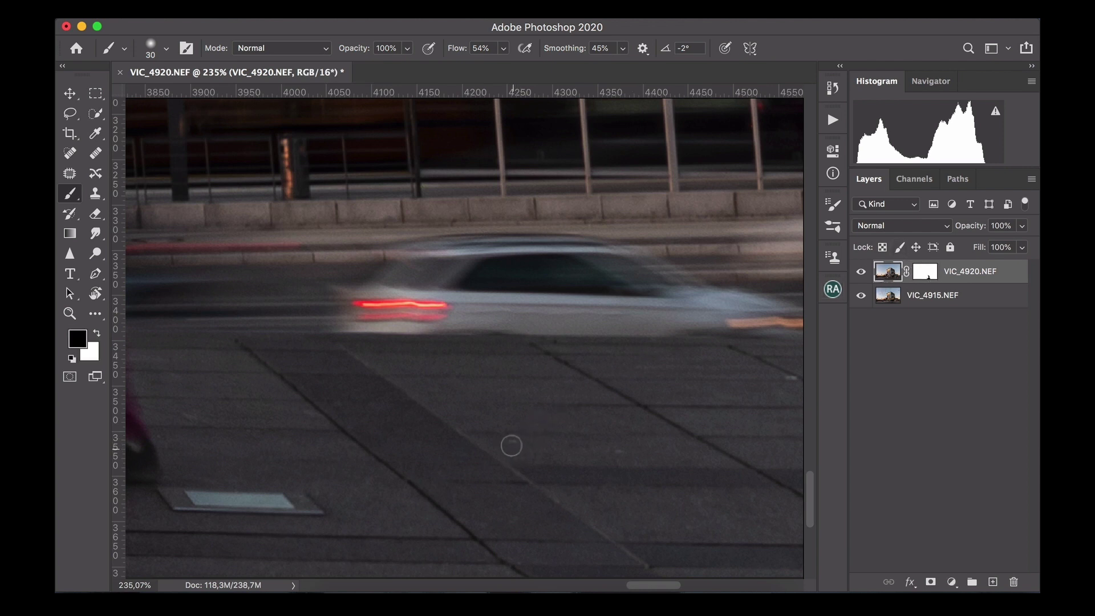
click(515, 442)
key(super+z)
- Heal the bright specks on the pavement below the passing cars with a 15 px content-aware Spot Healing Brush
key(j)
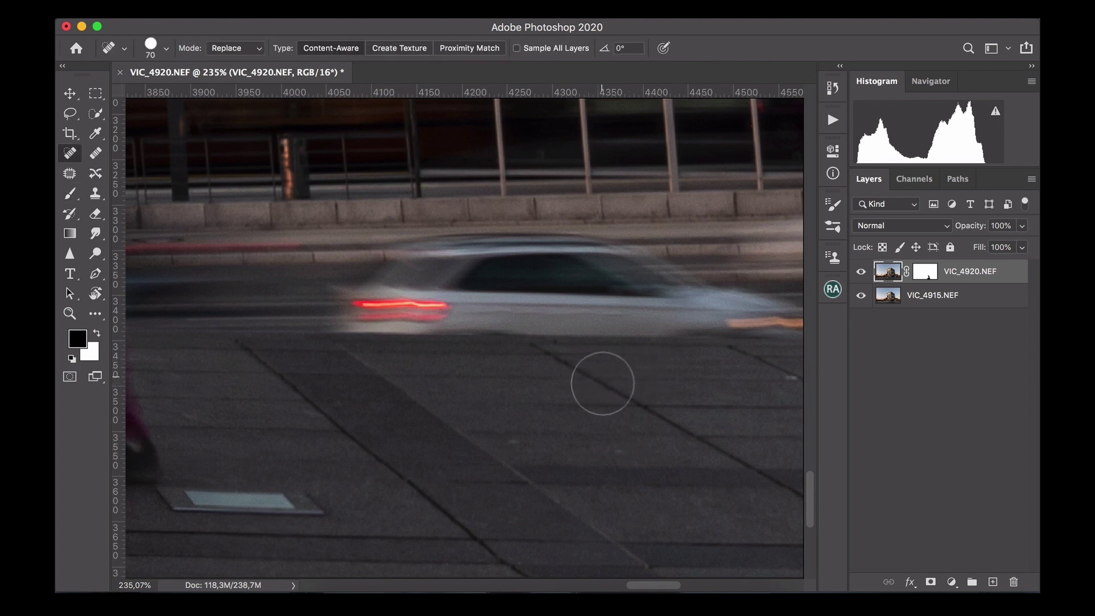
key(bracketleft)
key(bracketleft)
key(bracketleft)
key(bracketleft)
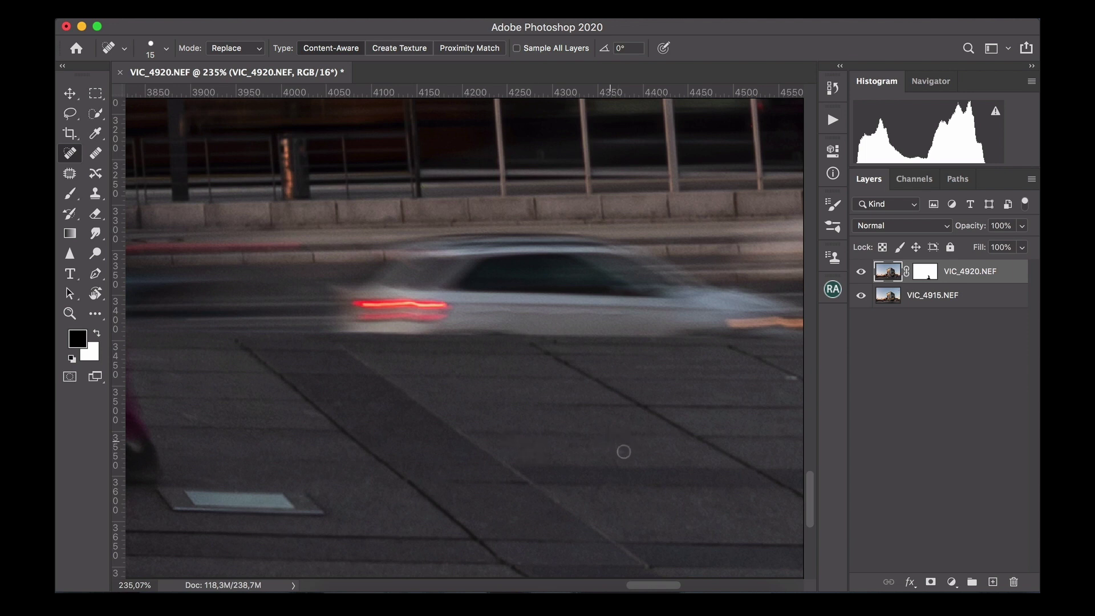
scroll(598, 344, right, 5)
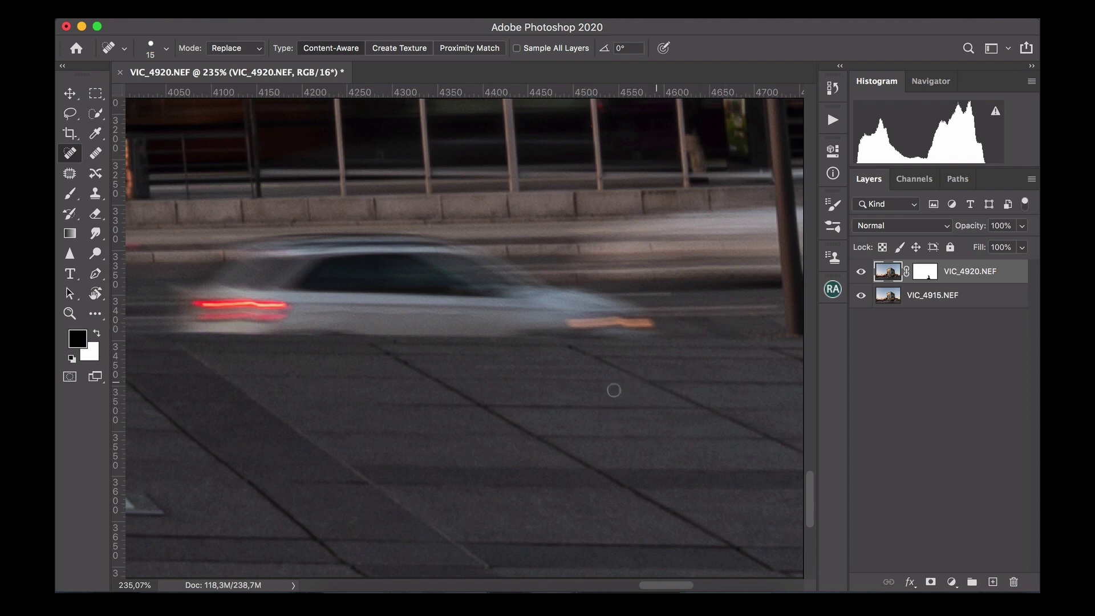
scroll(616, 388, right, 8)
scroll(620, 384, down, 2)
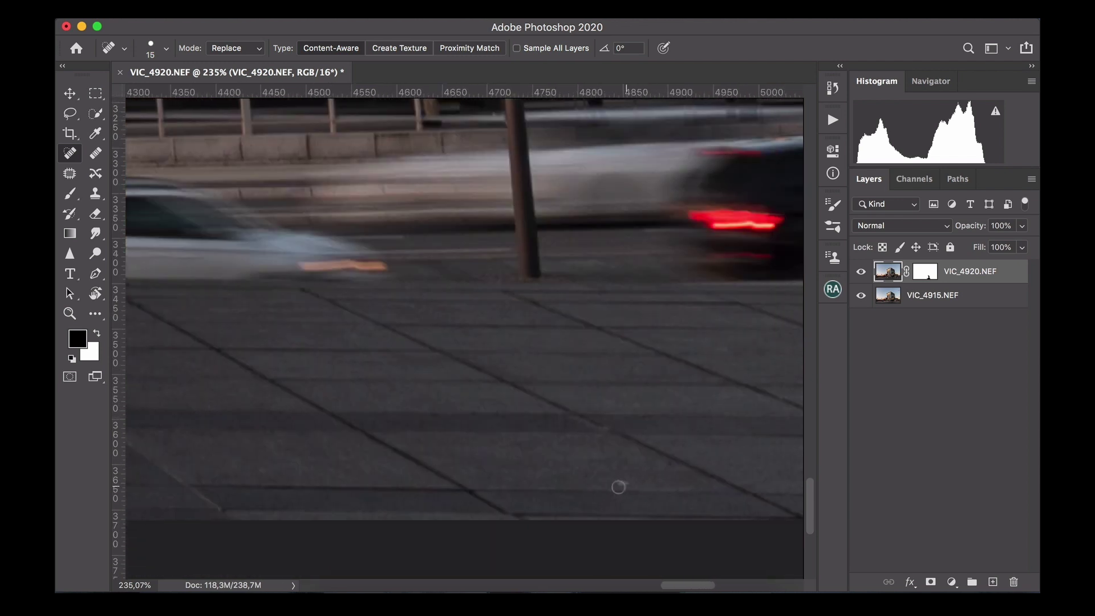
scroll(591, 442, right, 10)
scroll(590, 443, down, 2)
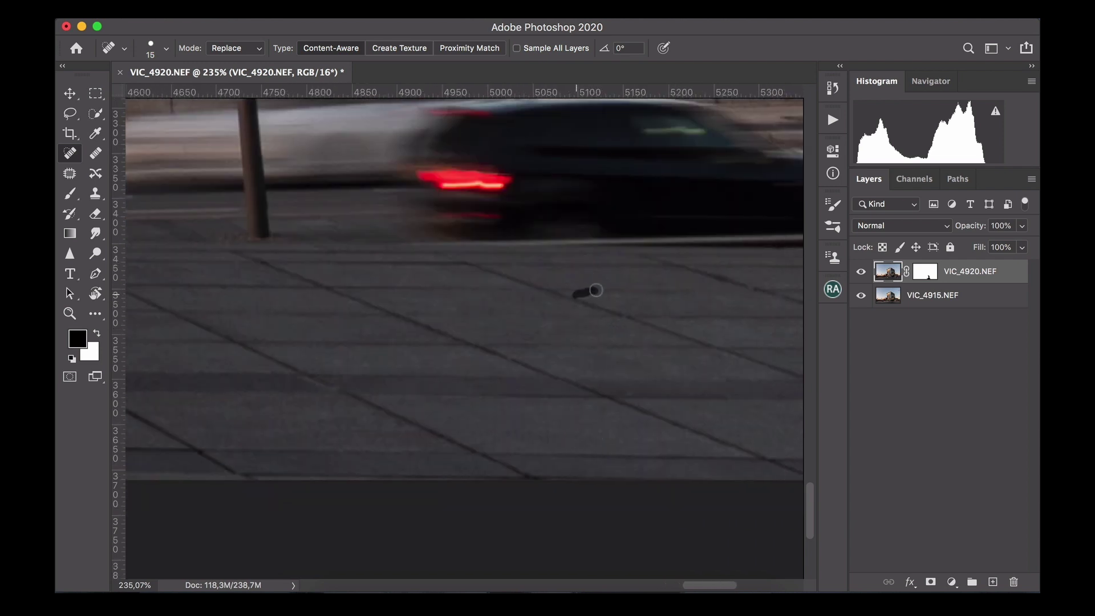
drag(596, 291, 598, 291)
- Examine the pavement up to the photo's edge, and compare the whole image with VIC_4920.NEF hidden and shown
scroll(612, 331, right, 10)
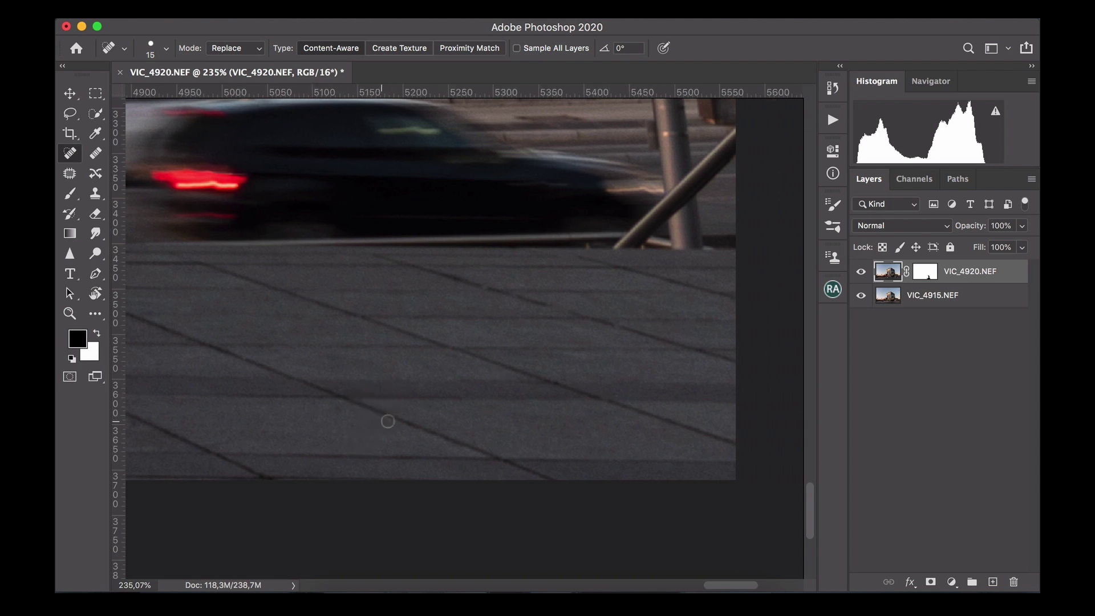
scroll(374, 358, down, 10)
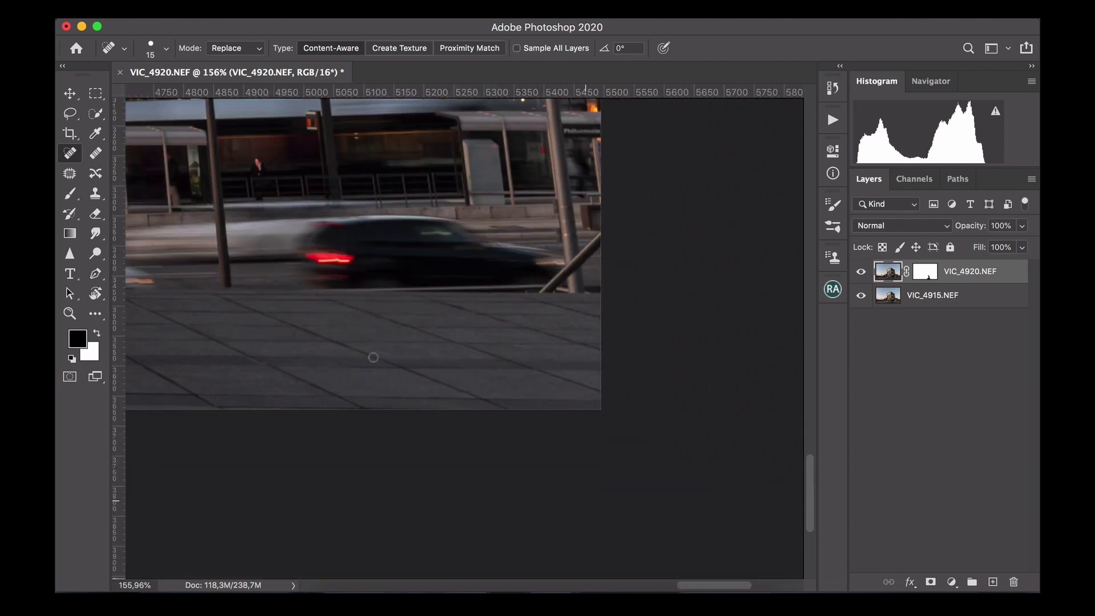
scroll(374, 358, down, 4)
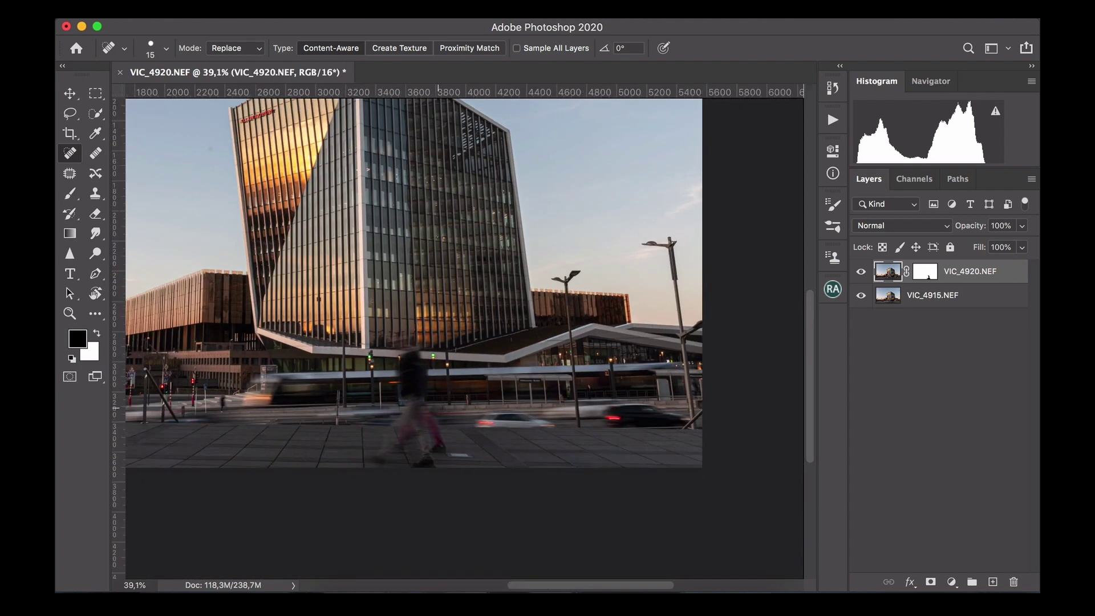
scroll(371, 358, down, 2)
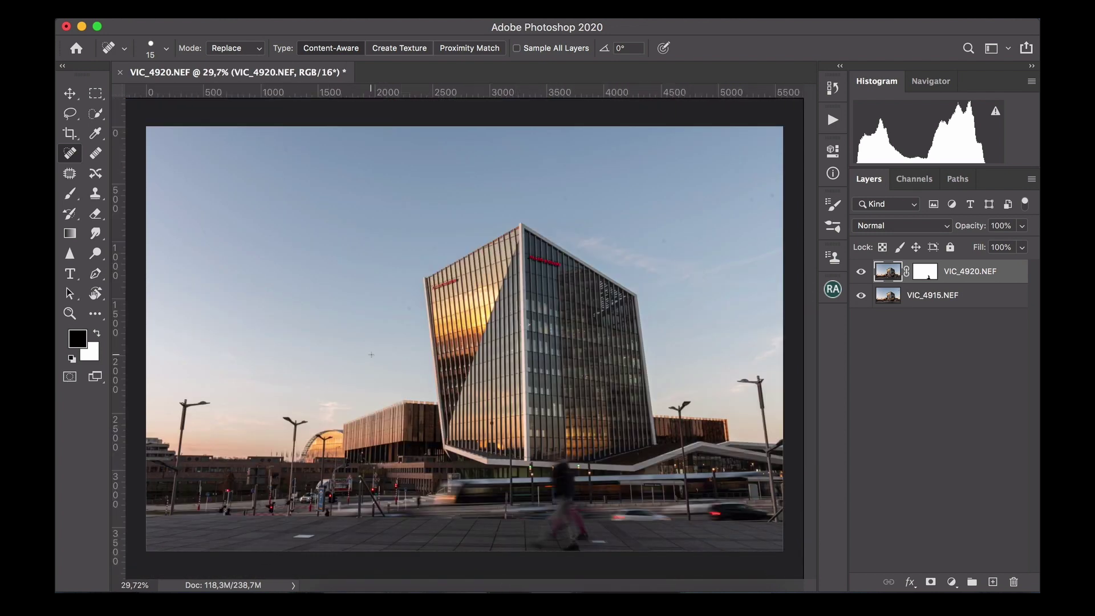
scroll(371, 353, up, 2)
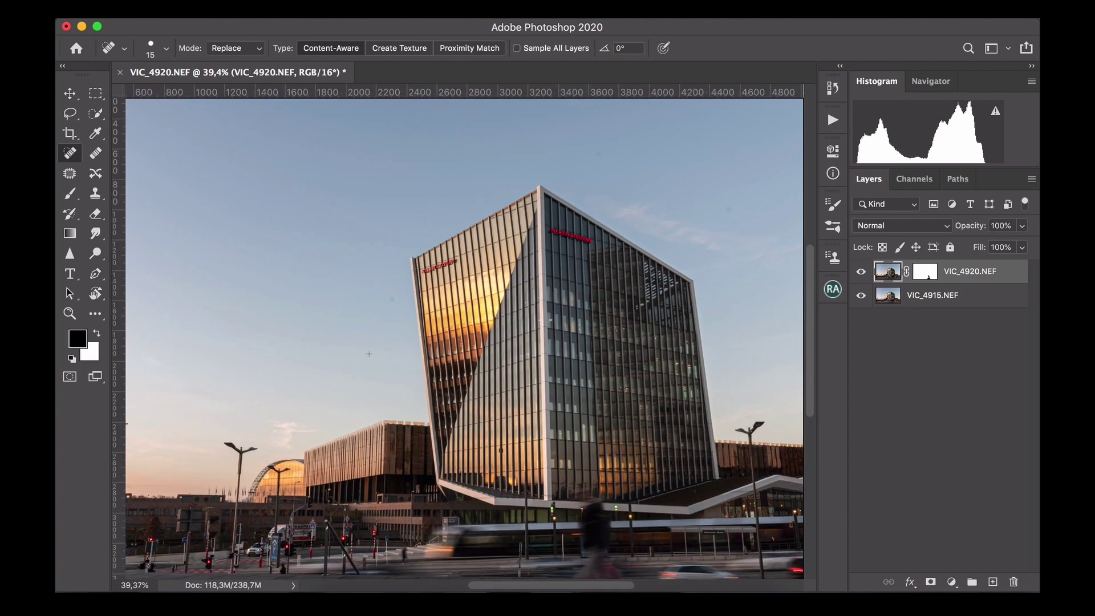
scroll(374, 352, down, 4)
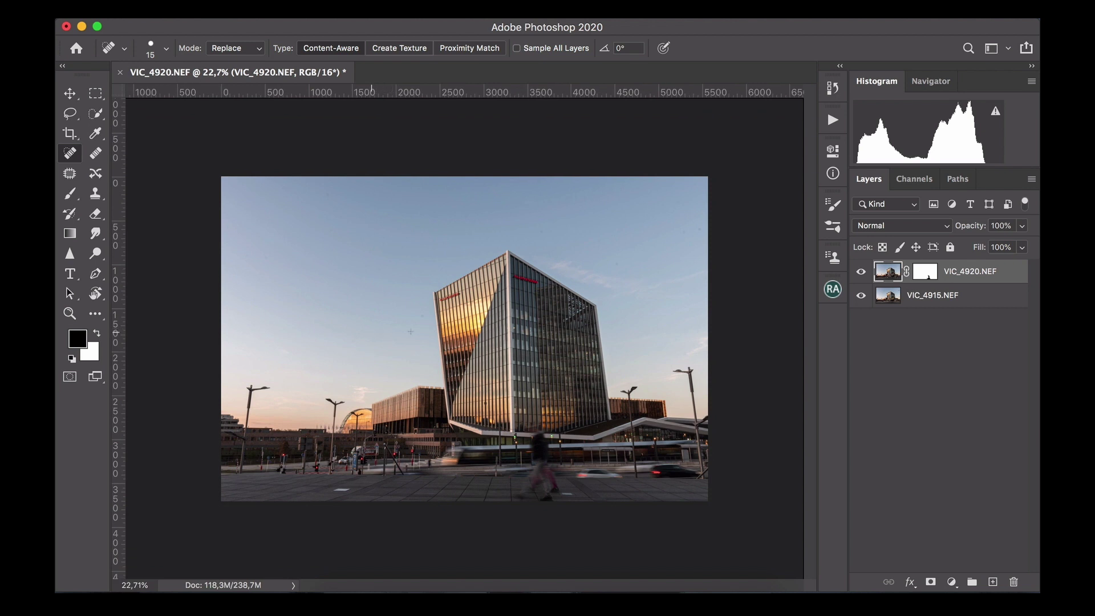
click(861, 273)
click(861, 273)
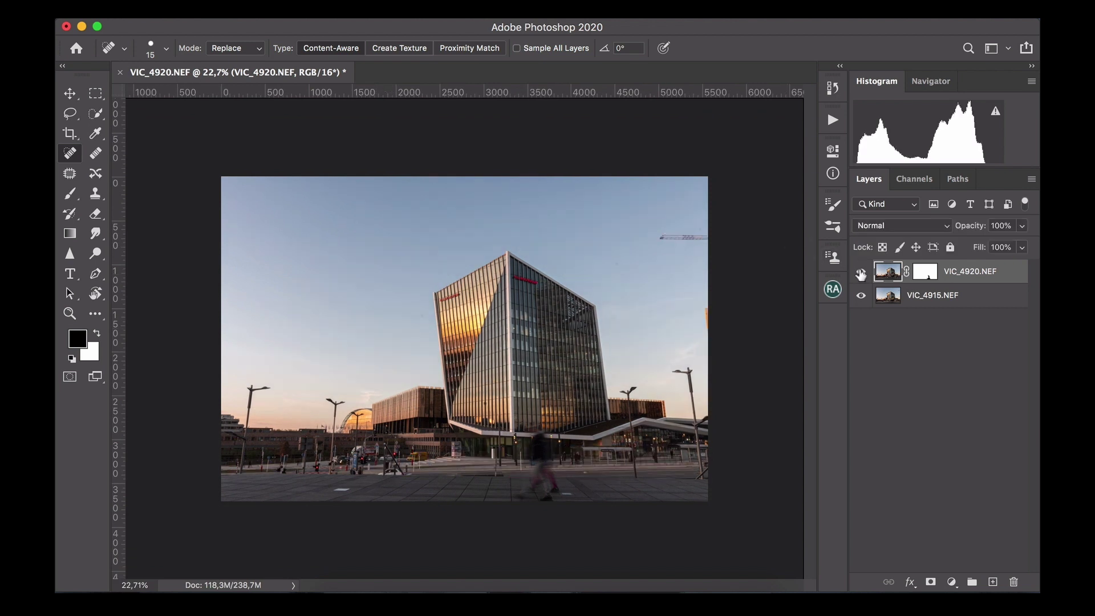
click(860, 273)
click(861, 273)
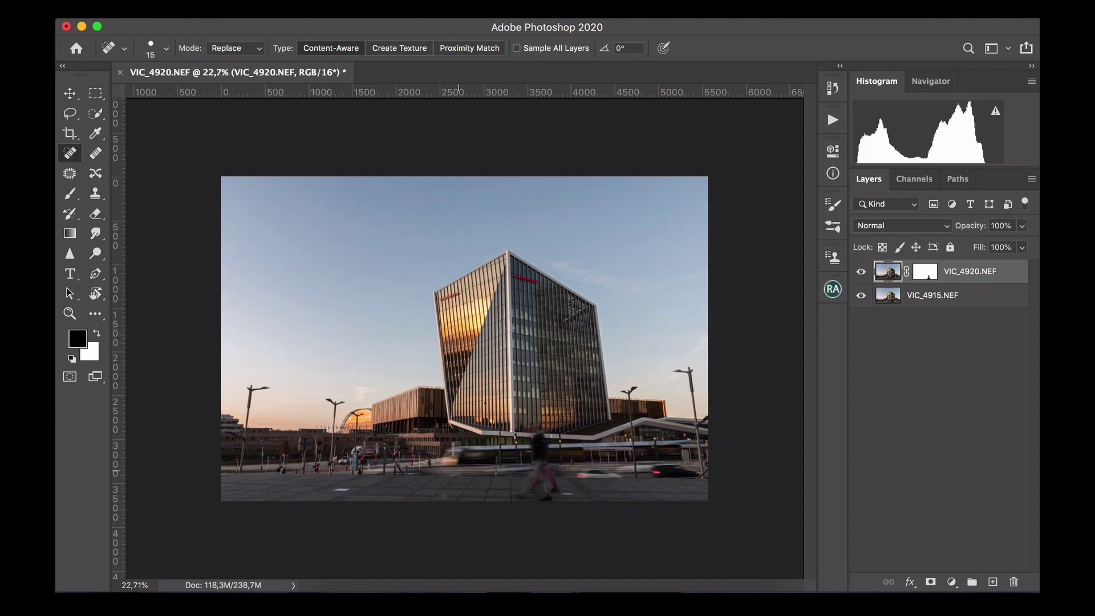
- Add a Curves adjustment layer that darkens the shadows at input 74, output 56, and anchor the highlights at input 187, output 181
click(952, 583)
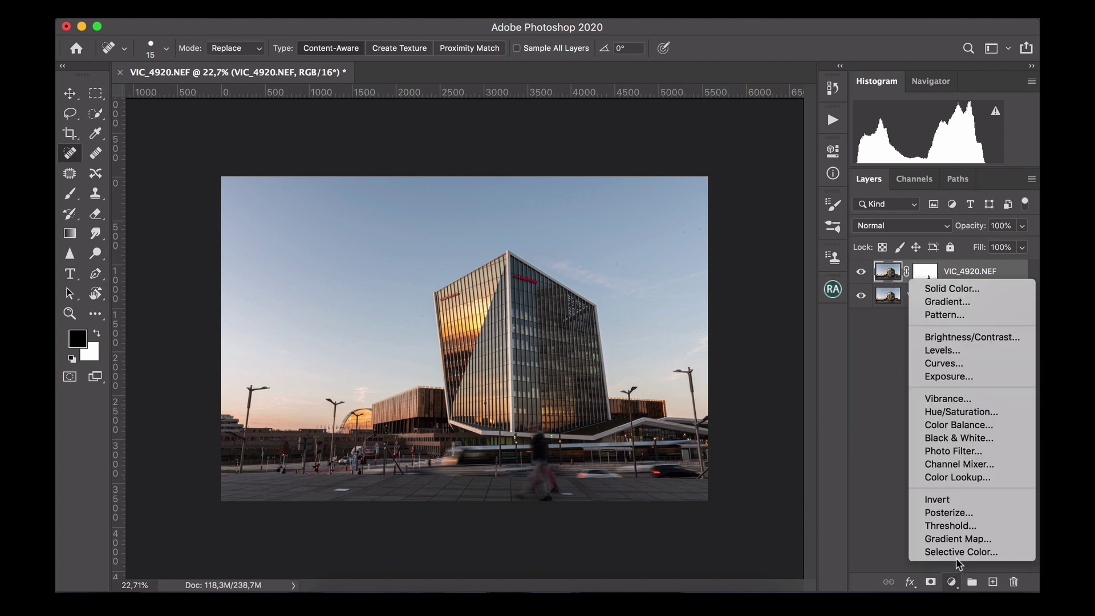
click(943, 364)
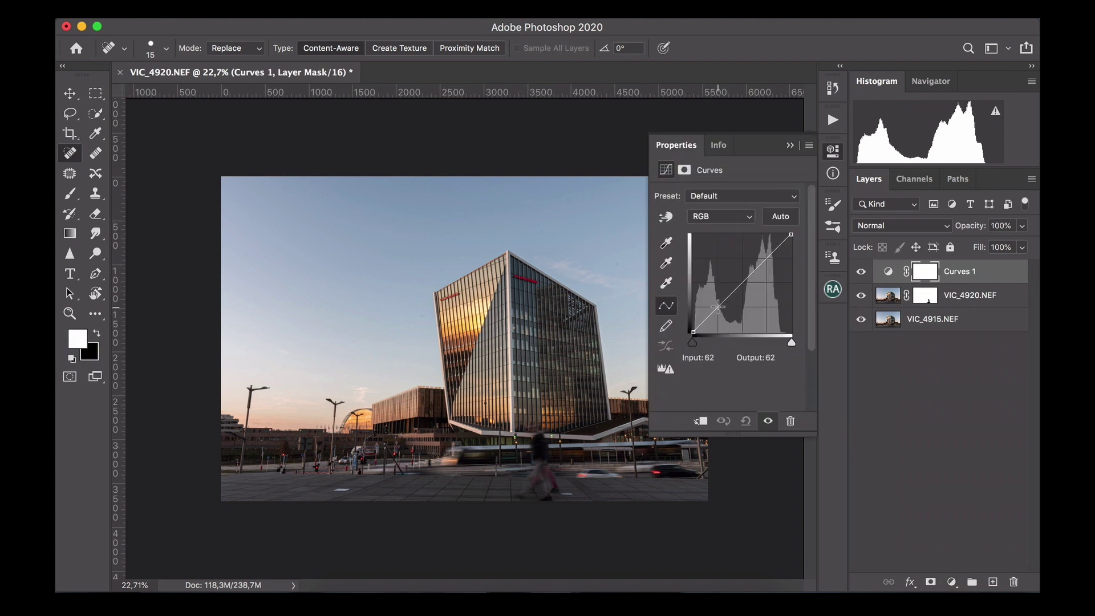
drag(718, 307, 723, 309)
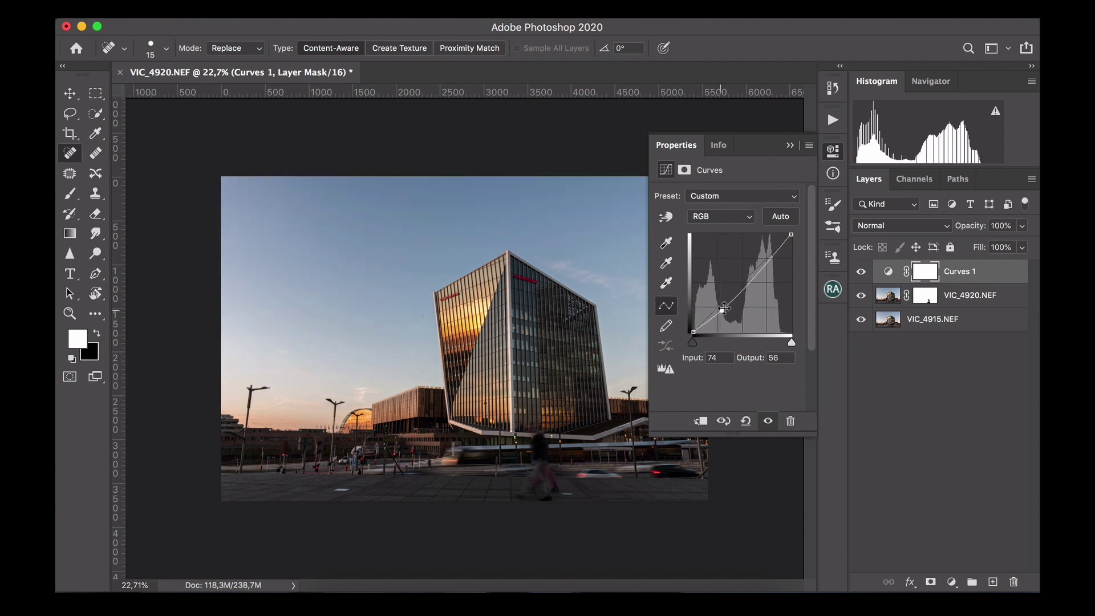
click(765, 263)
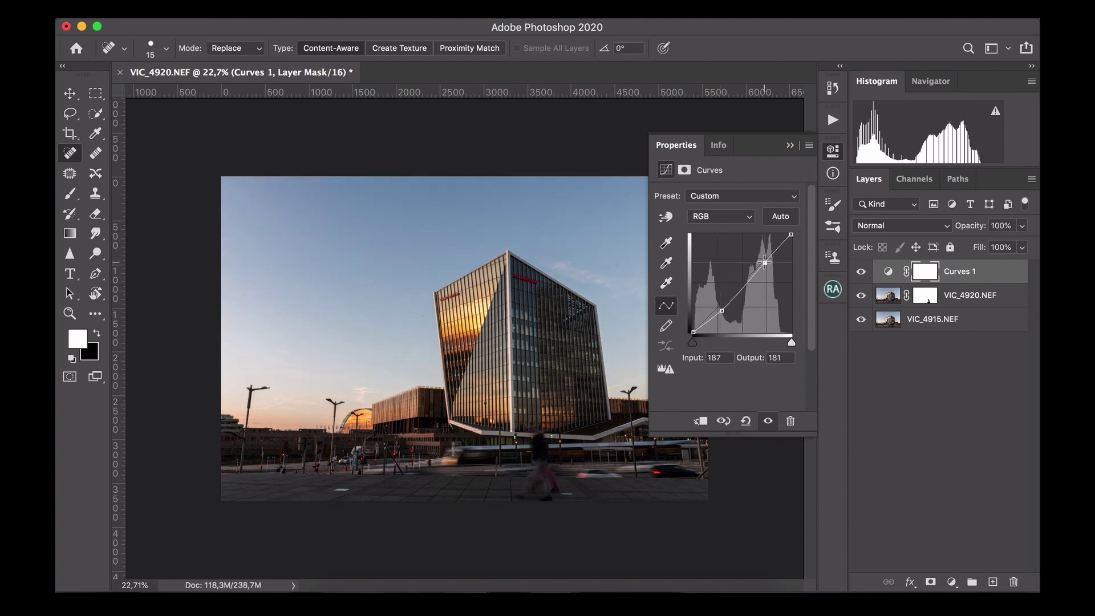
click(792, 145)
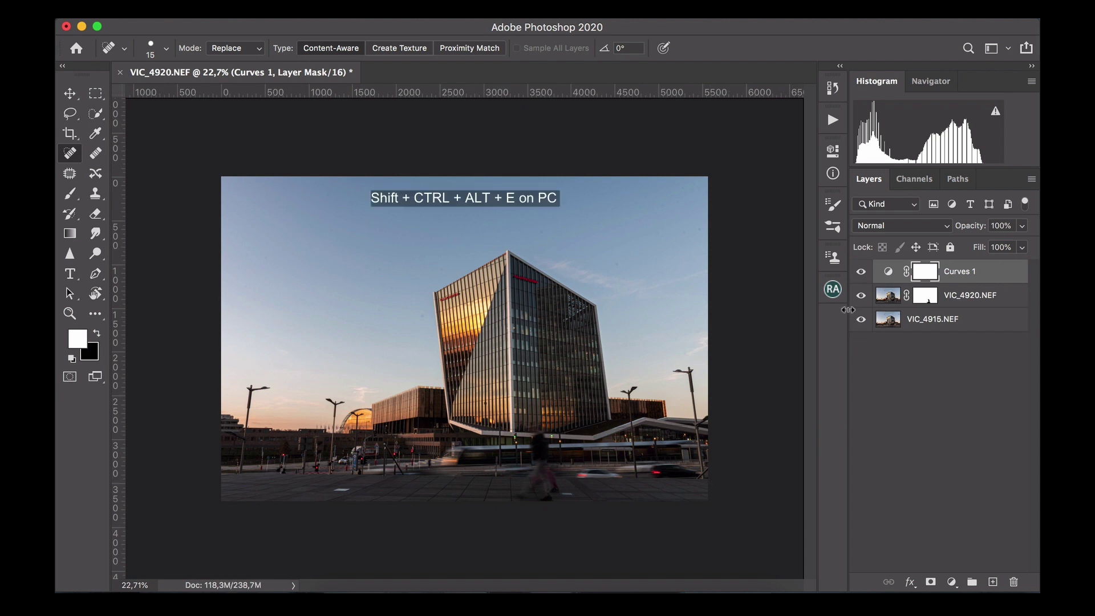
- Stamp all visible layers into a new layer, and set Shadows to +56 and Blacks to -15 in its Camera Raw Filter
key(super+alt+shift+e)
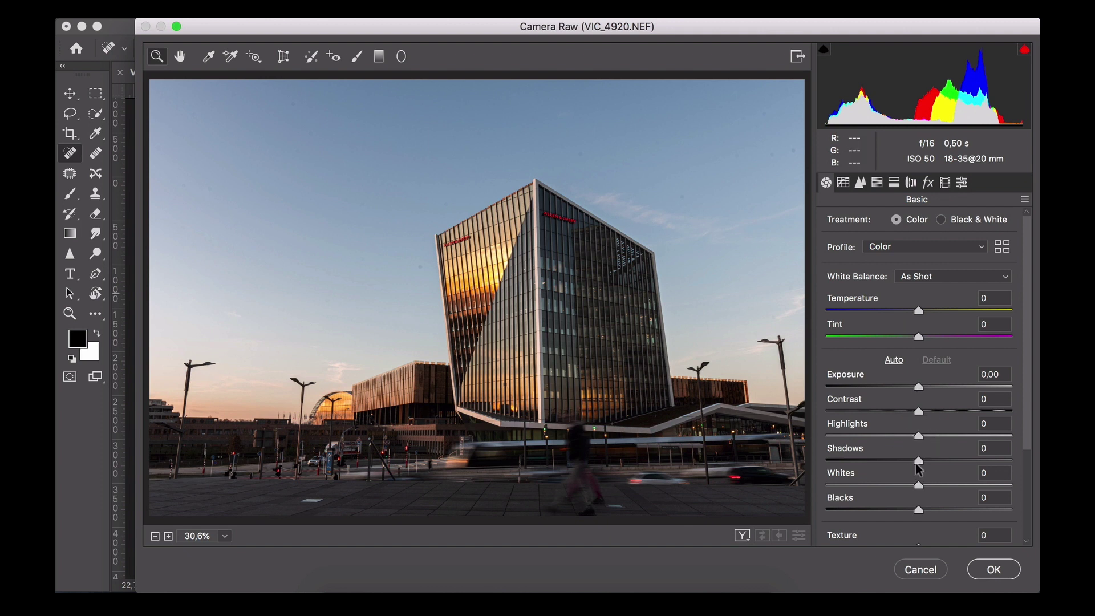
drag(918, 461, 968, 451)
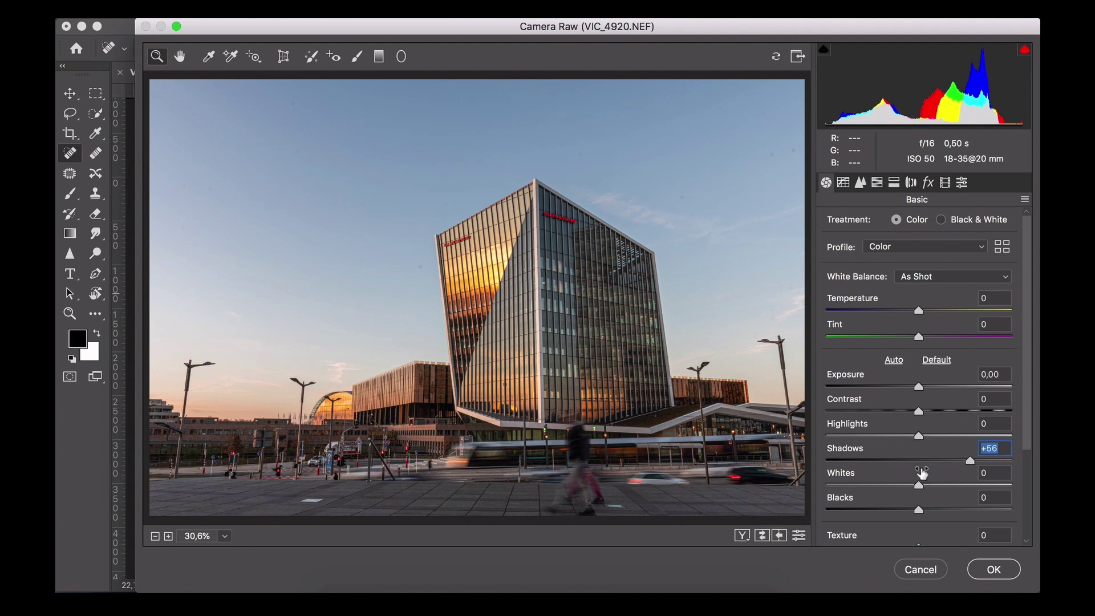
mouse_move(918, 508)
mouse_down()
mouse_move(907, 509)
mouse_move(934, 507)
mouse_up()
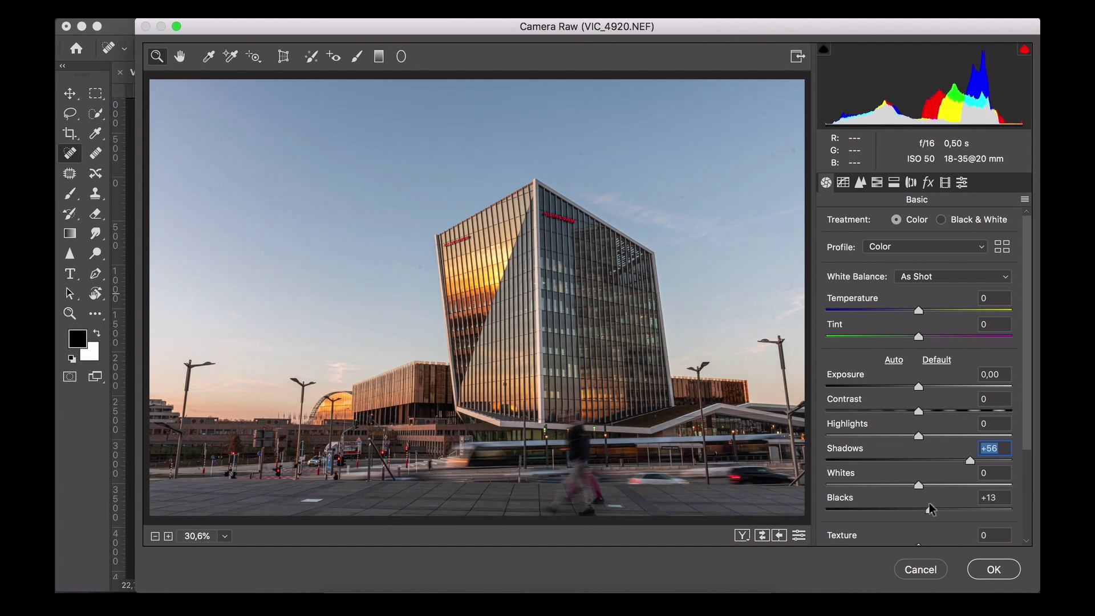
drag(928, 504, 904, 511)
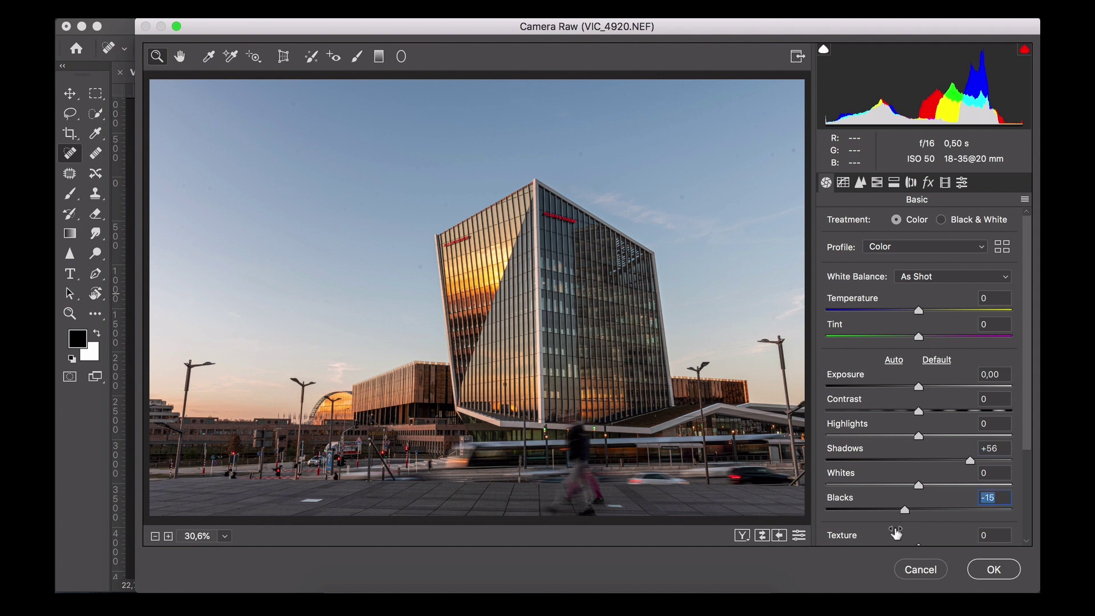
- Compare the photo before and after the Shadows and Blacks adjustments
scroll(854, 419, down, 5)
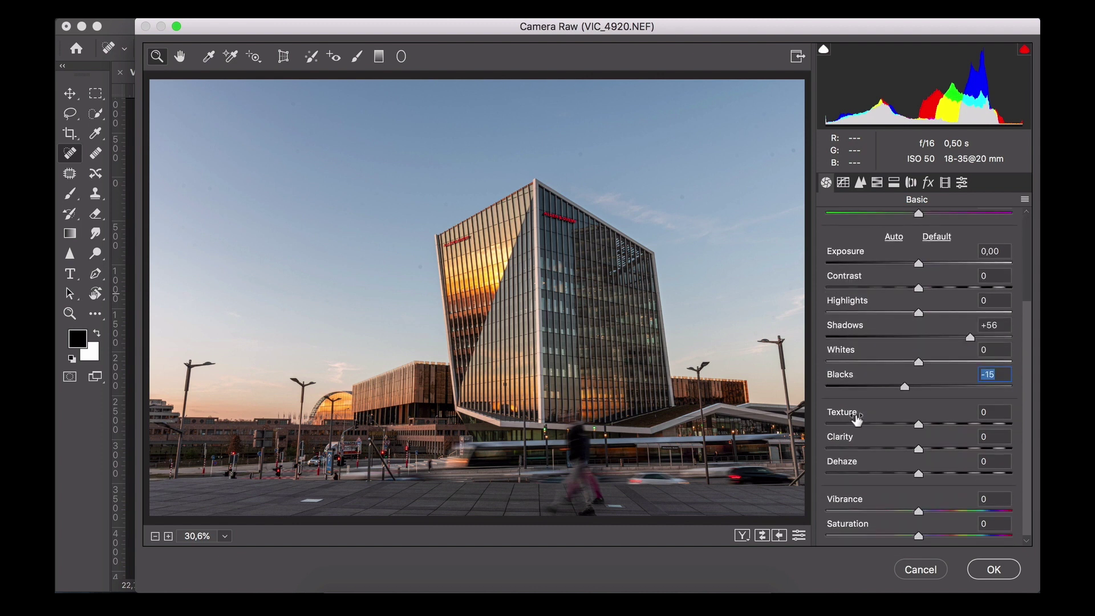
click(762, 536)
click(763, 536)
click(763, 536)
click(763, 536)
click(763, 536)
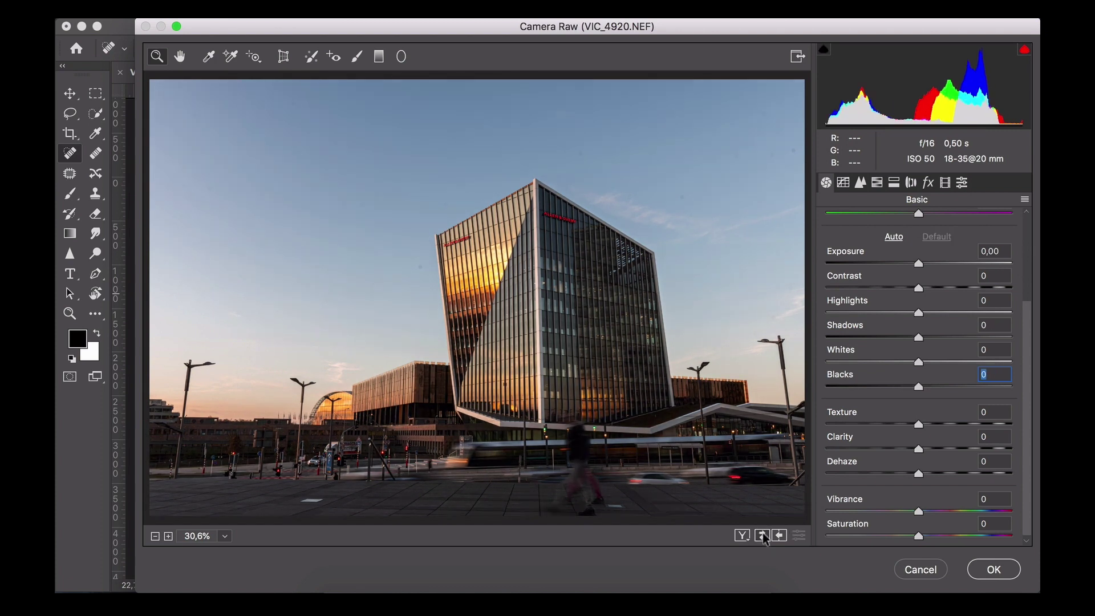
click(763, 536)
click(763, 536)
click(763, 536)
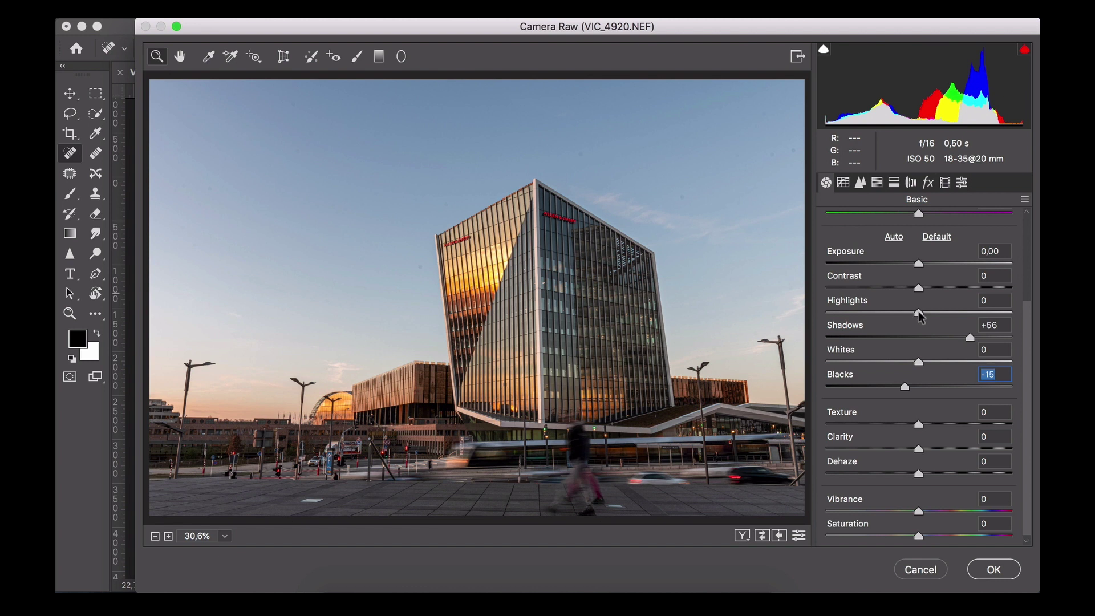
- Set Highlights to -21 and Vibrance to +21 in the Camera Raw Filter
mouse_move(919, 312)
mouse_down()
mouse_move(885, 312)
mouse_move(899, 312)
mouse_up()
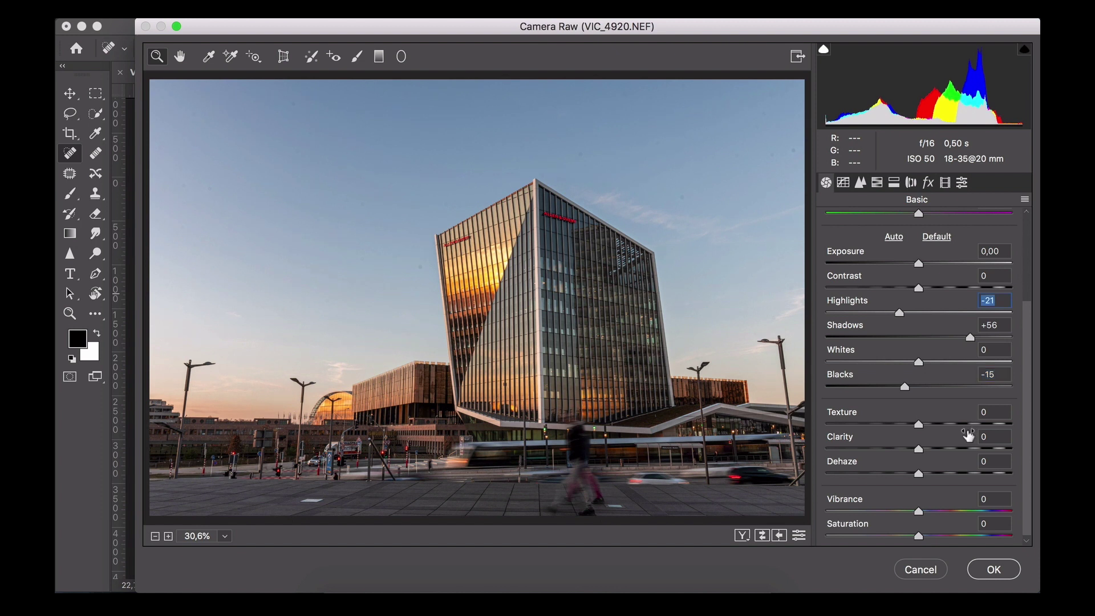
scroll(869, 456, down, 1)
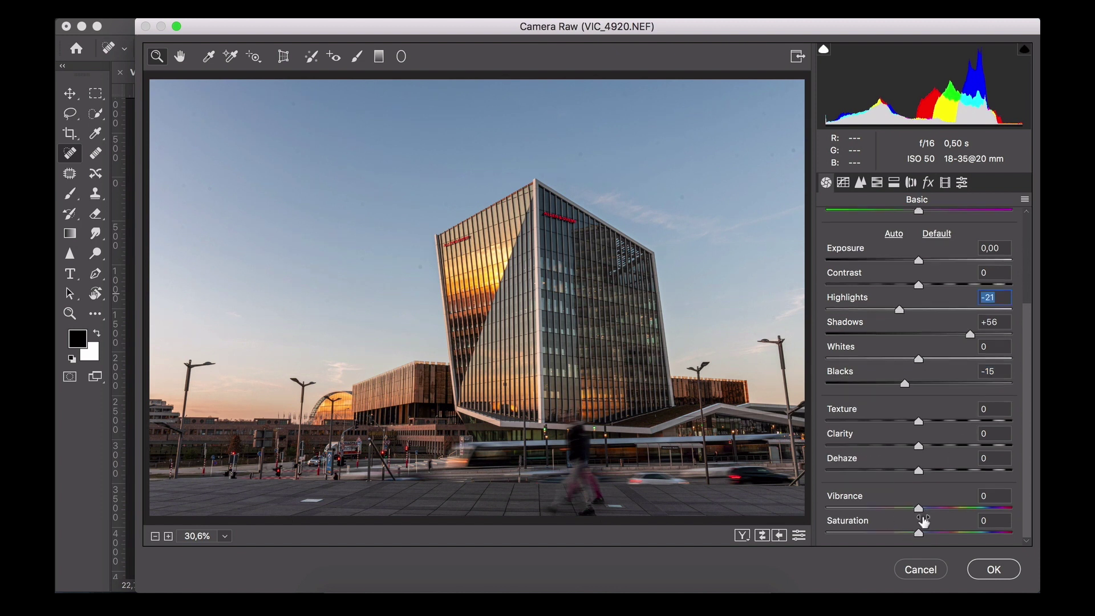
mouse_move(919, 510)
mouse_down()
mouse_move(942, 504)
mouse_move(893, 508)
mouse_move(963, 505)
mouse_move(936, 510)
mouse_up()
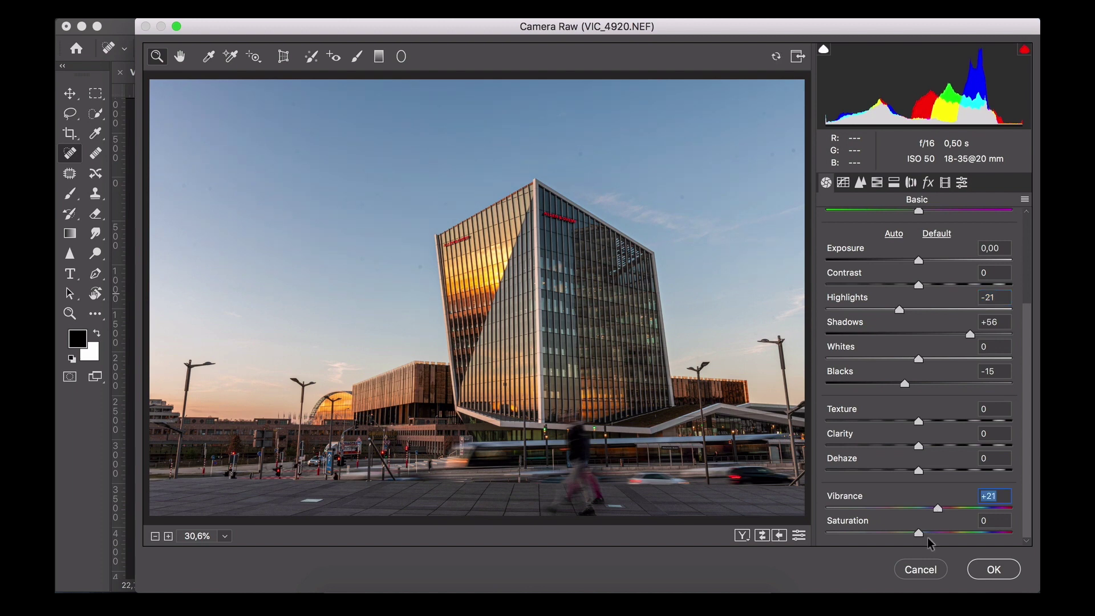
- Compare the photo before and after all Camera Raw adjustments, and apply the filter to the stamped layer
click(762, 536)
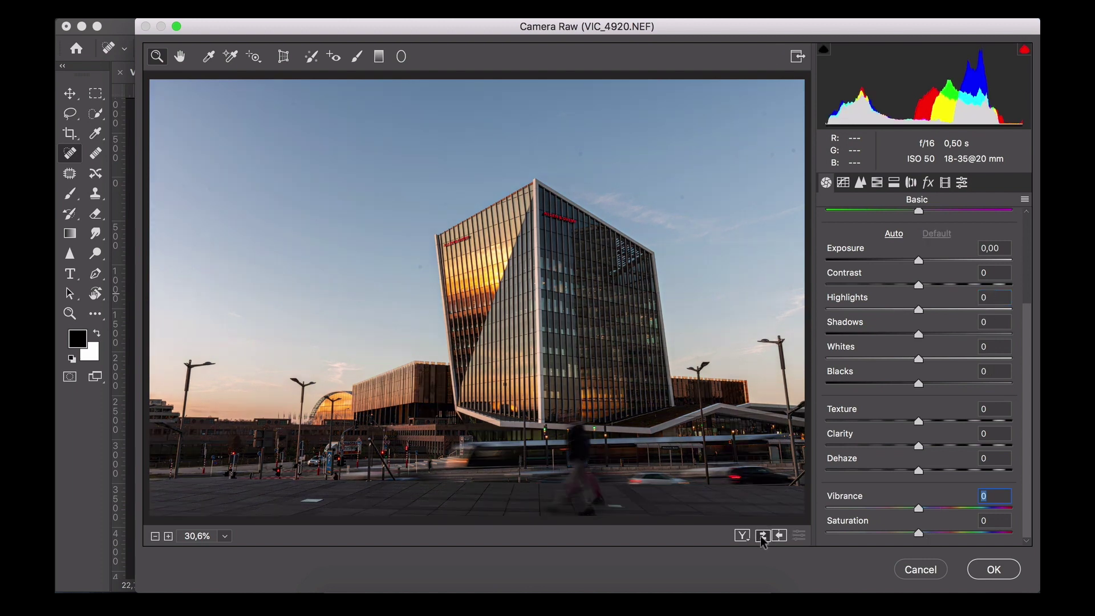
click(761, 536)
click(762, 536)
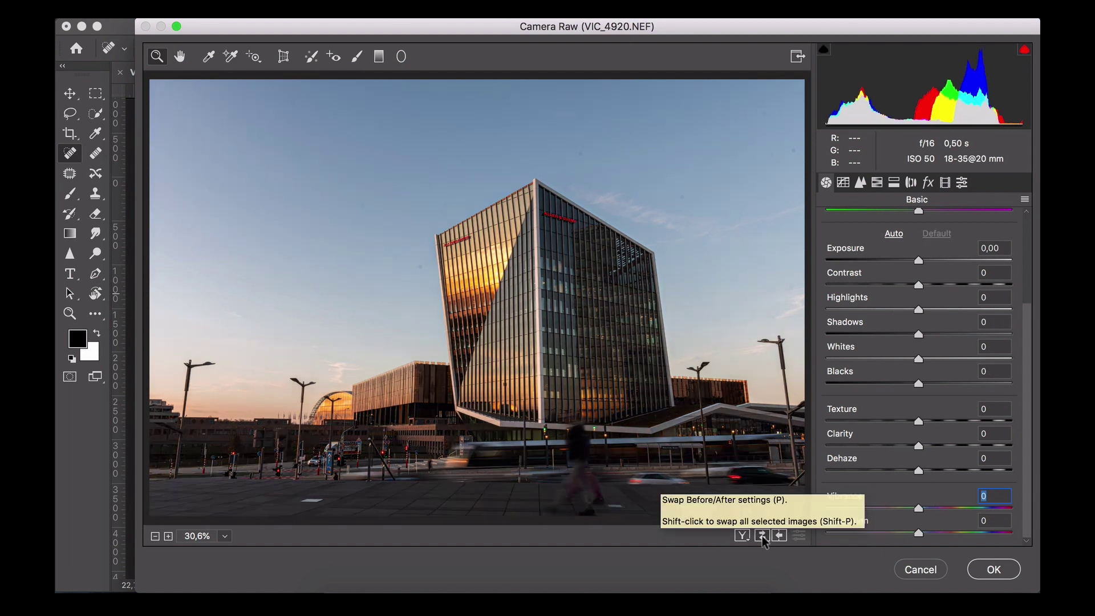
click(762, 536)
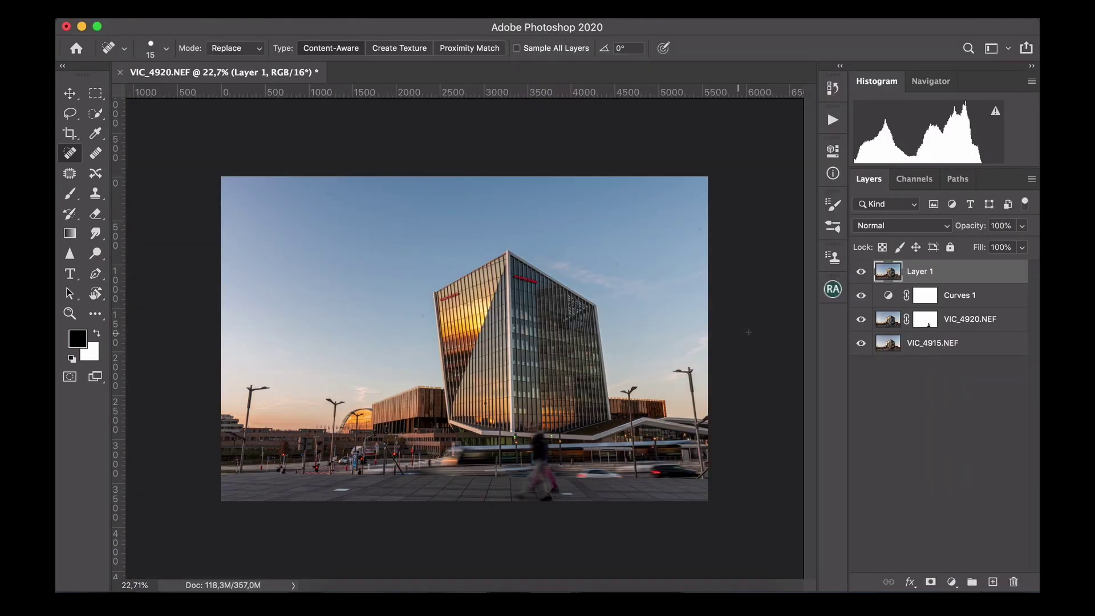
- View the finished photo in full screen mode on a black background, fitted to the screen
key(f)
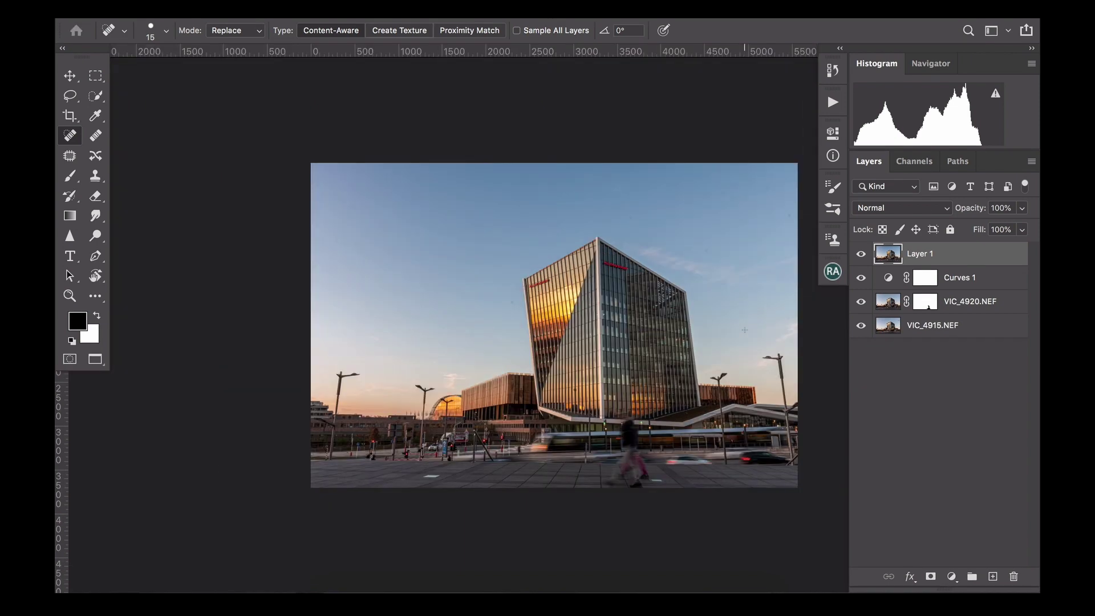
key(f)
key(ctrl+0)
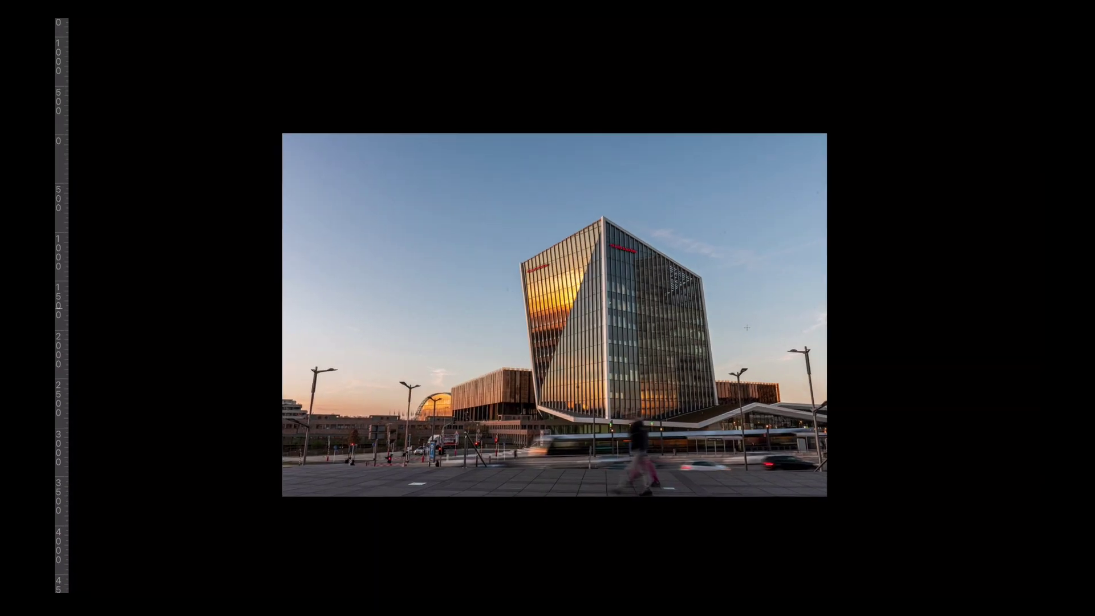